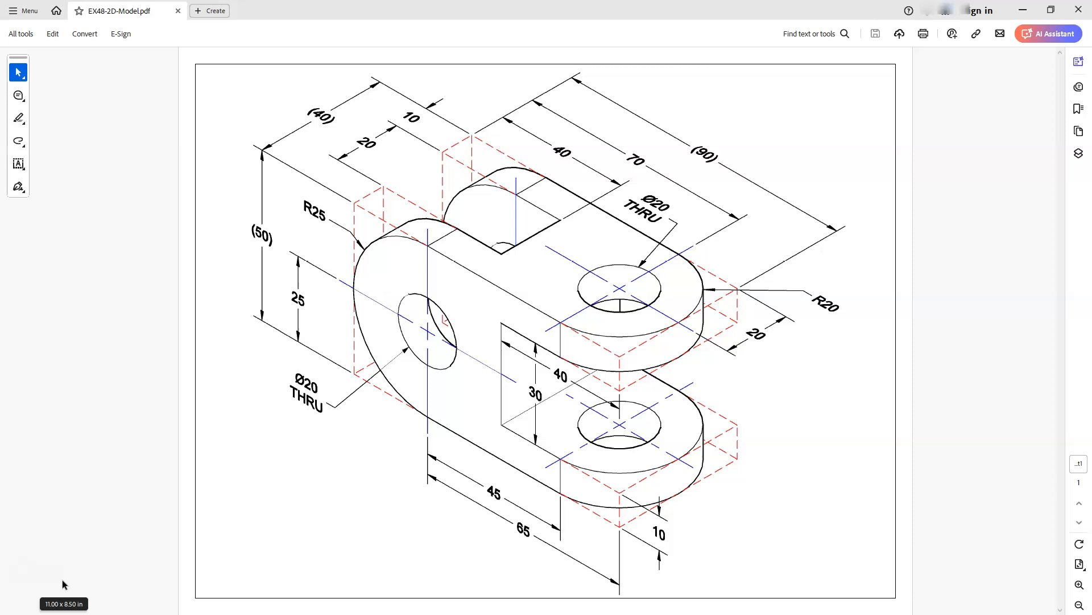
- Switch to Autodesk Inventor and create a new part from the metric Standard (mm).ipt template
left_click(114, 503)
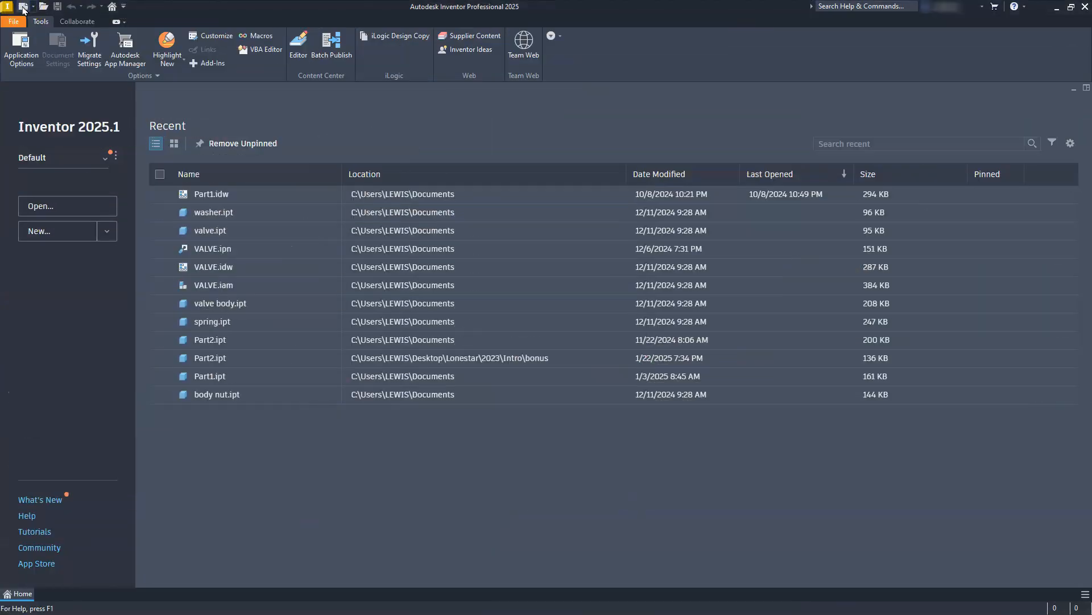
left_click(23, 7)
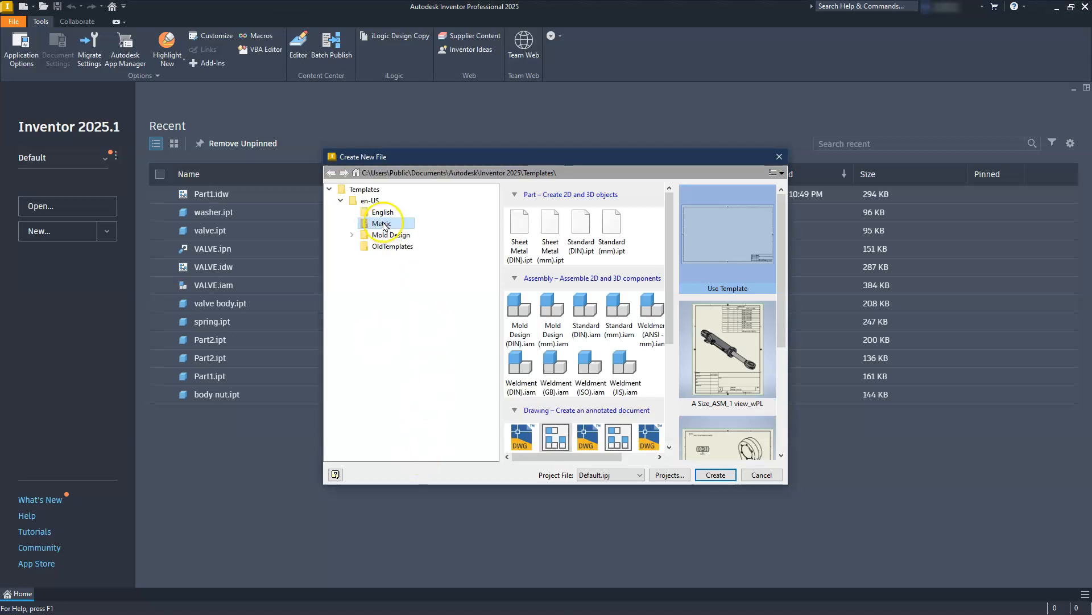
left_click(610, 223)
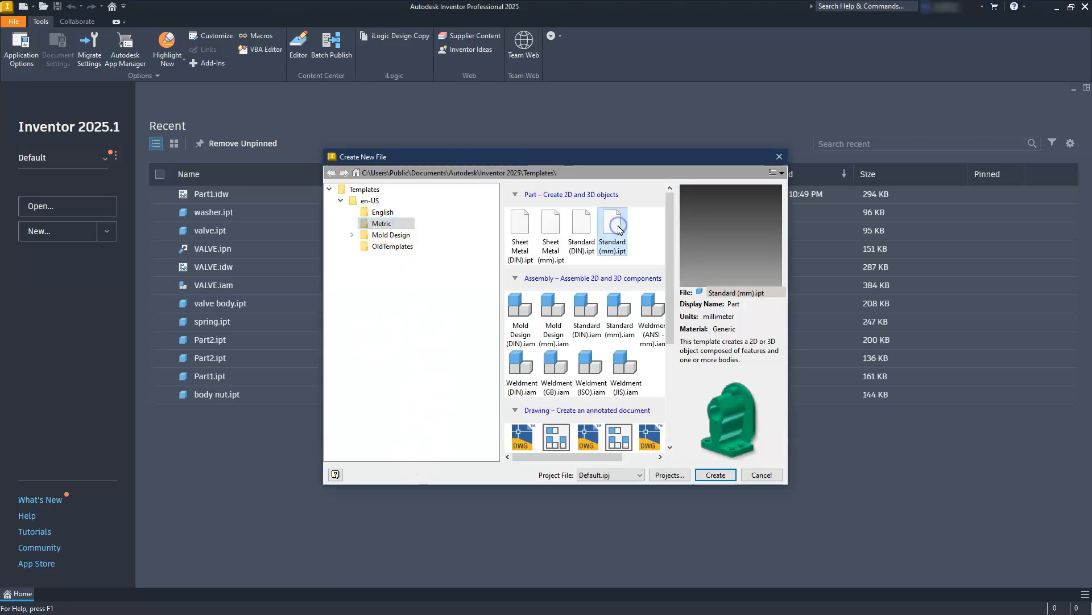
left_click(724, 475)
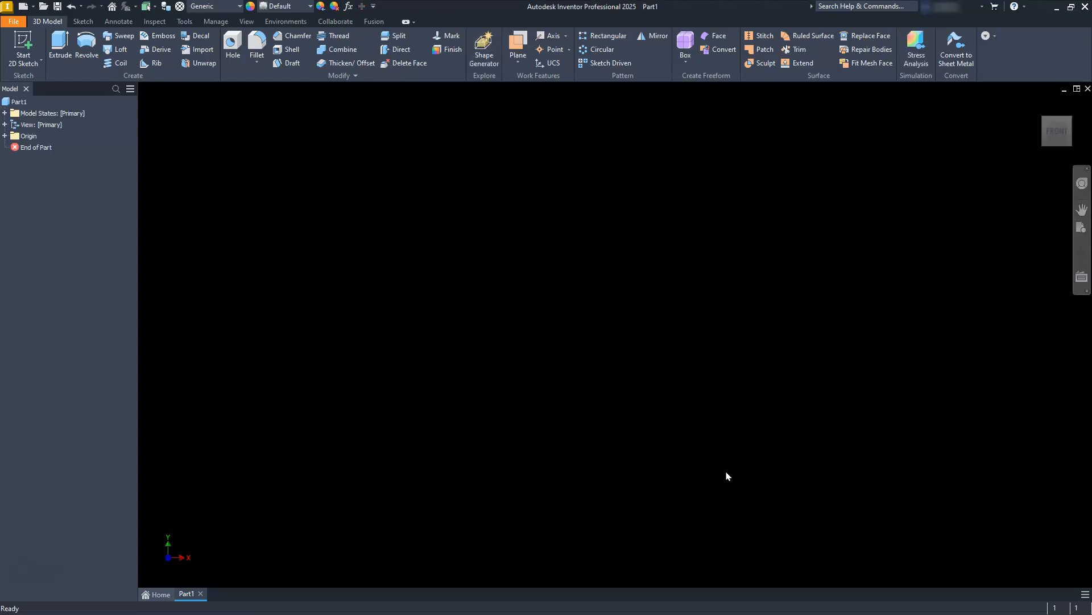
- Start a 2D sketch on the front (XY) origin plane
left_click(726, 476)
left_click(23, 41)
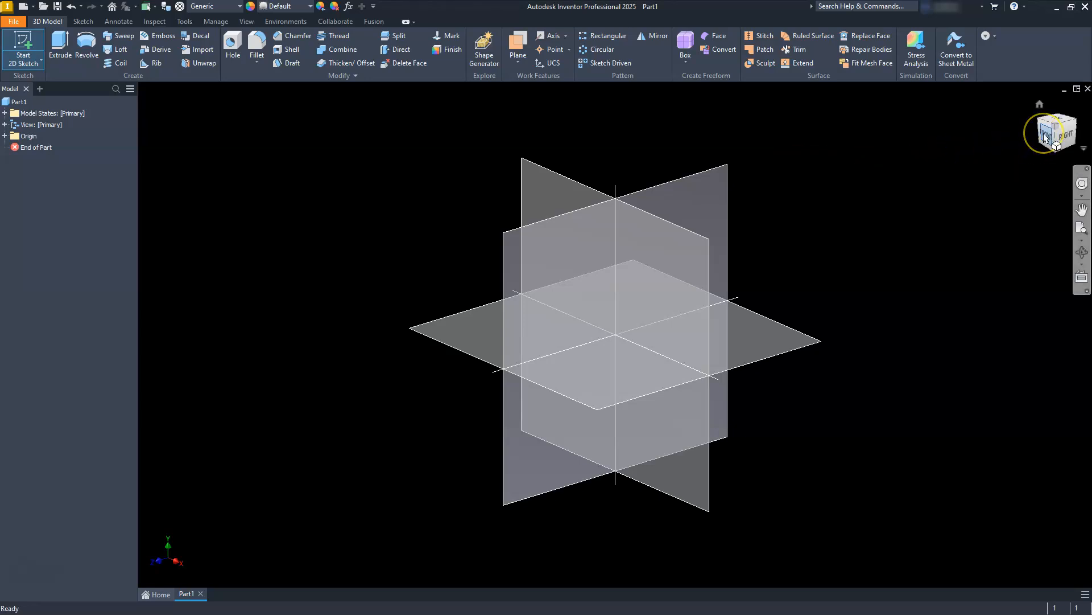
left_click(532, 184)
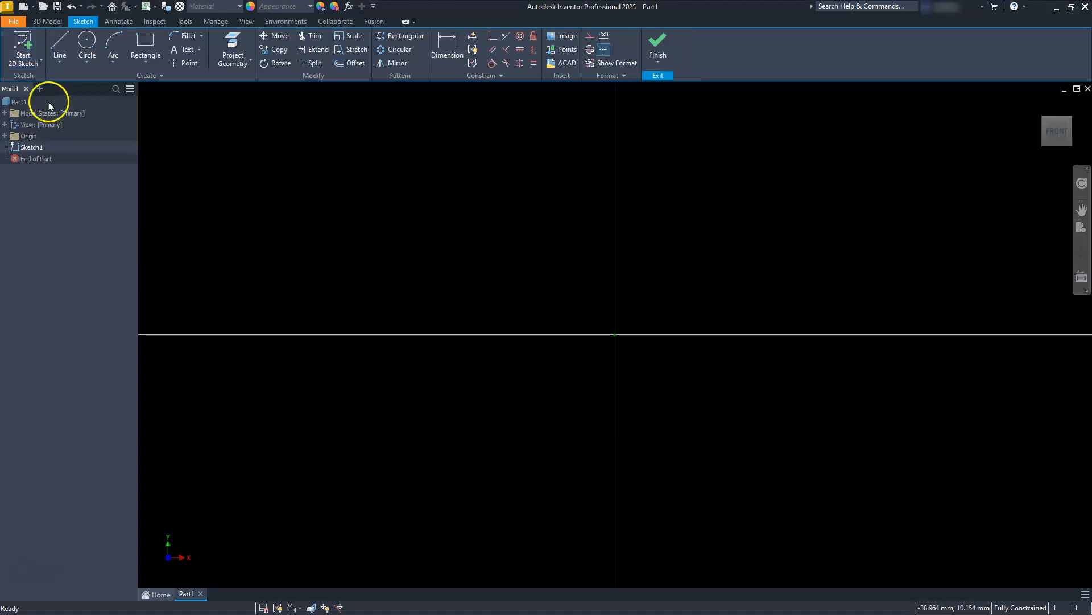
- Sketch a closed C-shaped line profile around the origin, about 29 mm long, with a rectangular notch opening on its right side
left_click(58, 47)
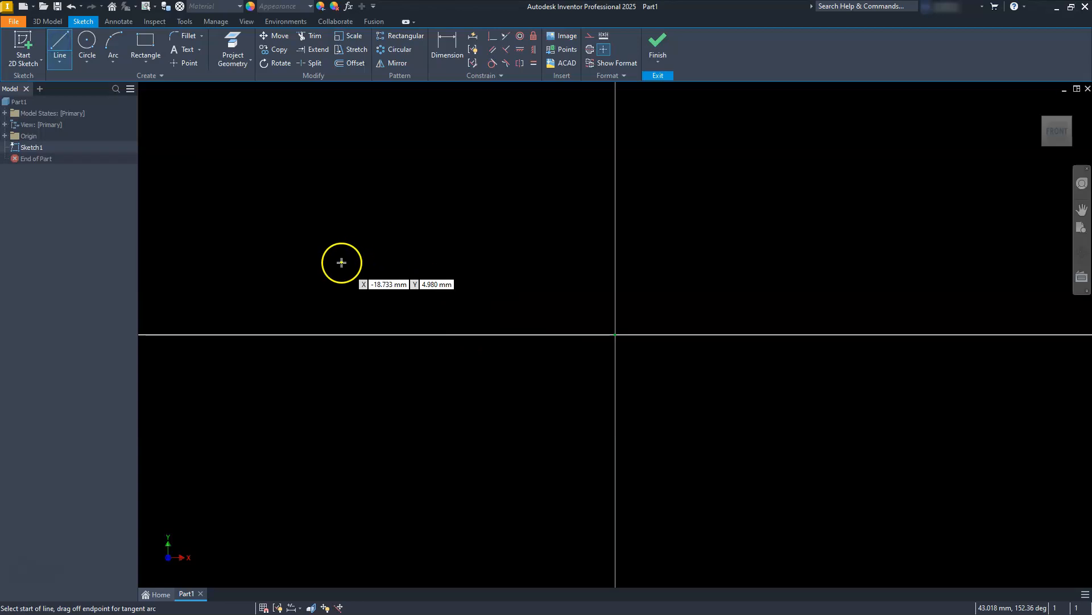
left_click(348, 261)
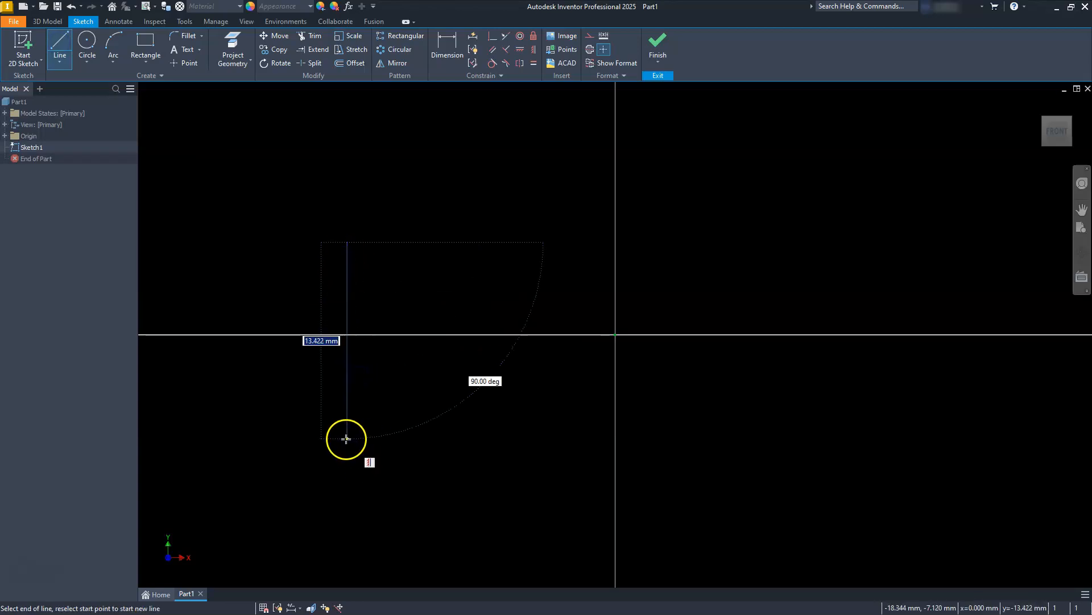
left_click(348, 448)
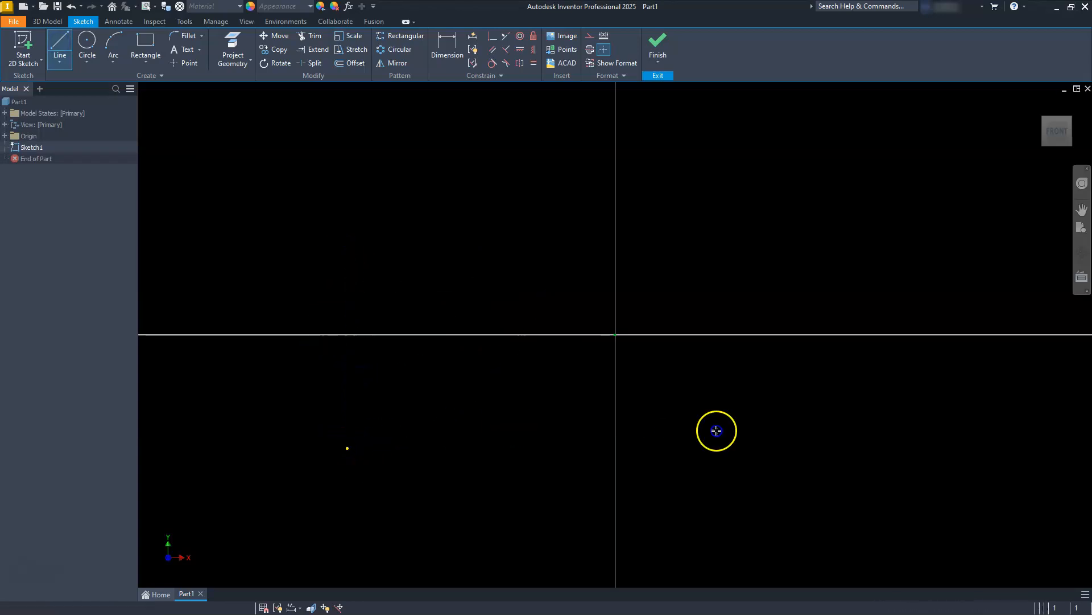
left_click(777, 449)
left_click(777, 392)
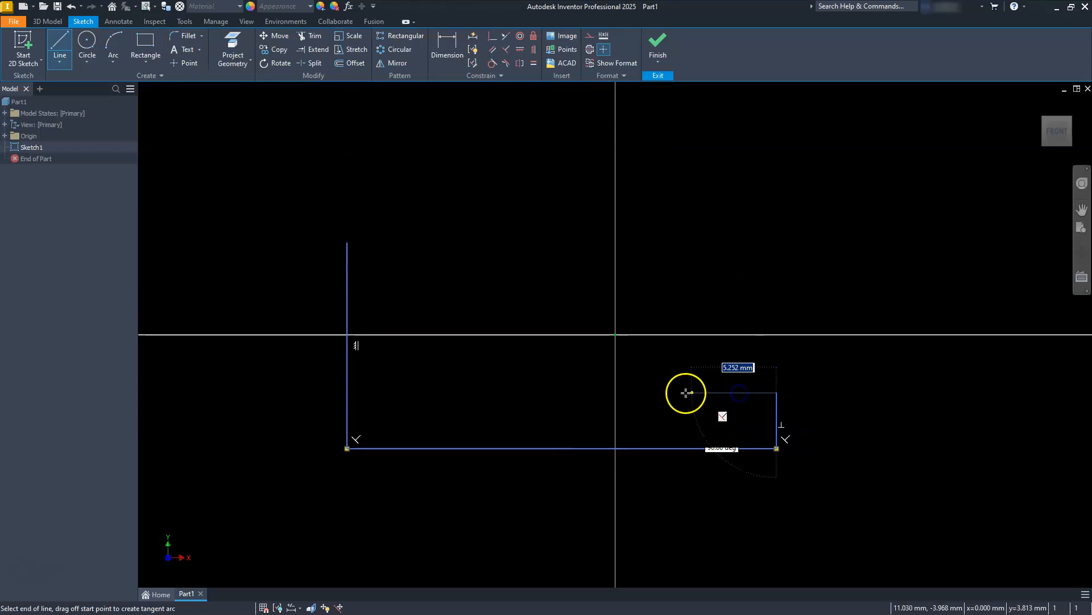
left_click(667, 393)
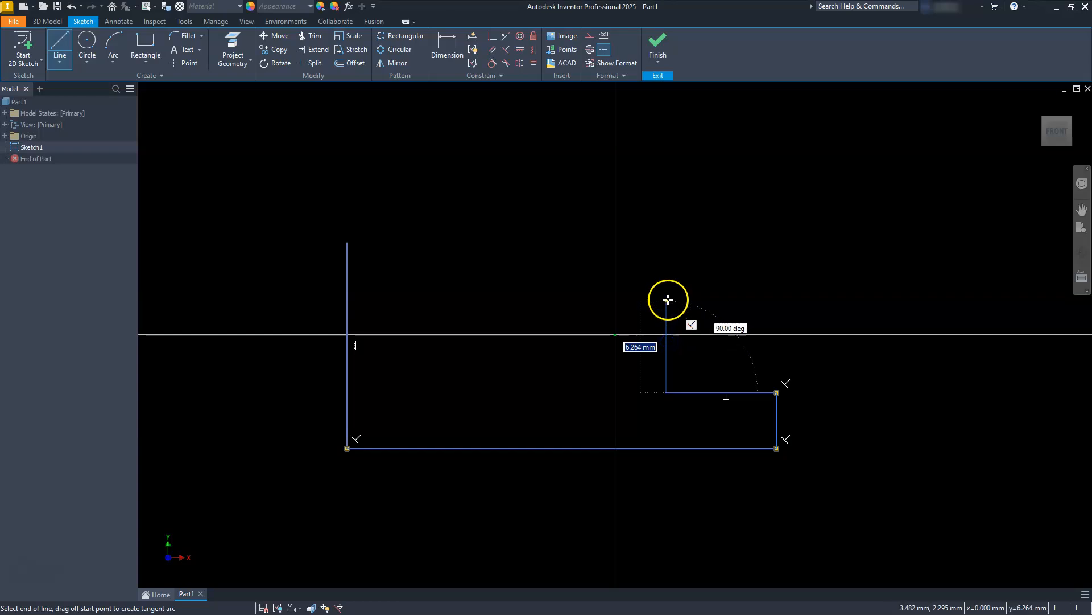
left_click(667, 296)
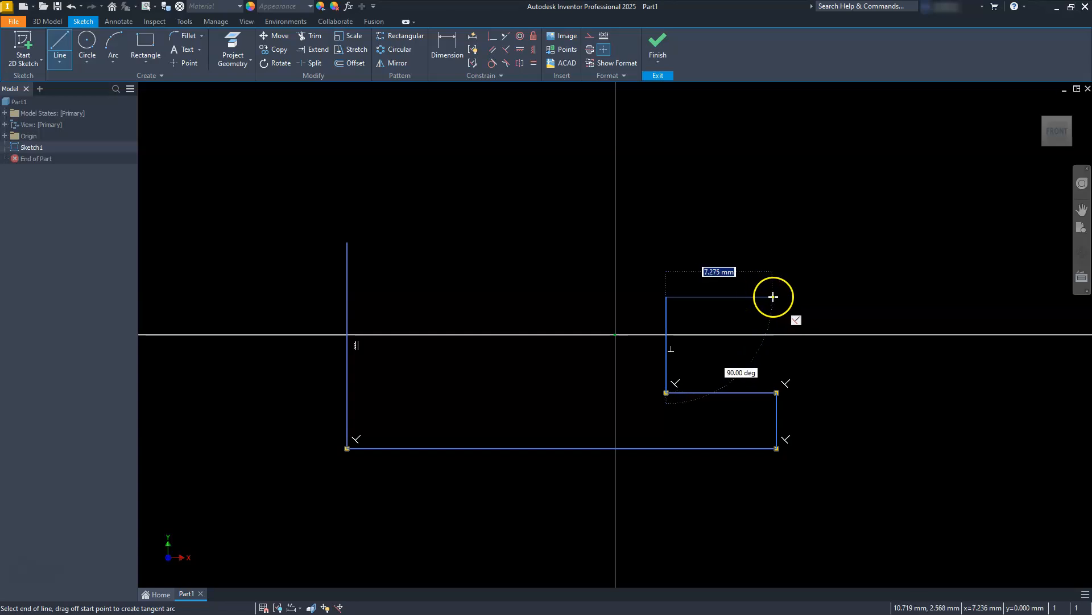
left_click(776, 297)
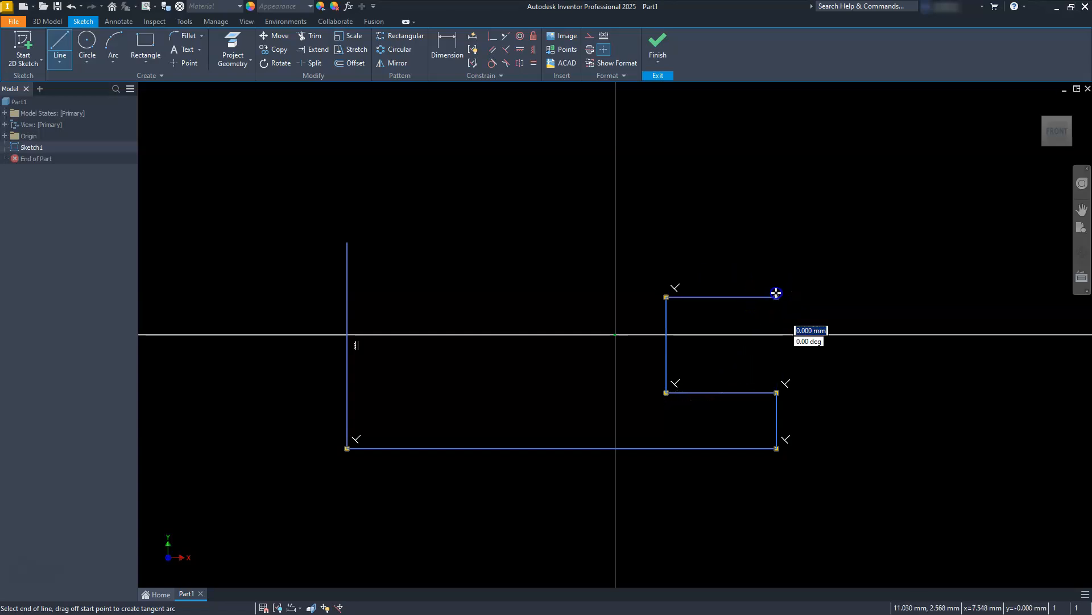
left_click(776, 242)
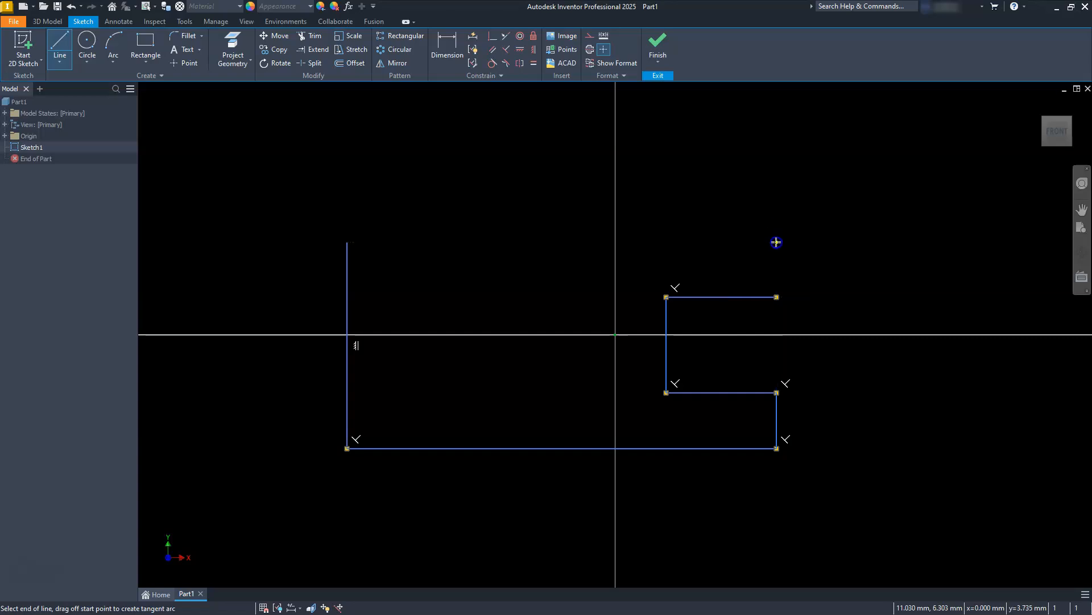
left_click(347, 242)
key("Escape")
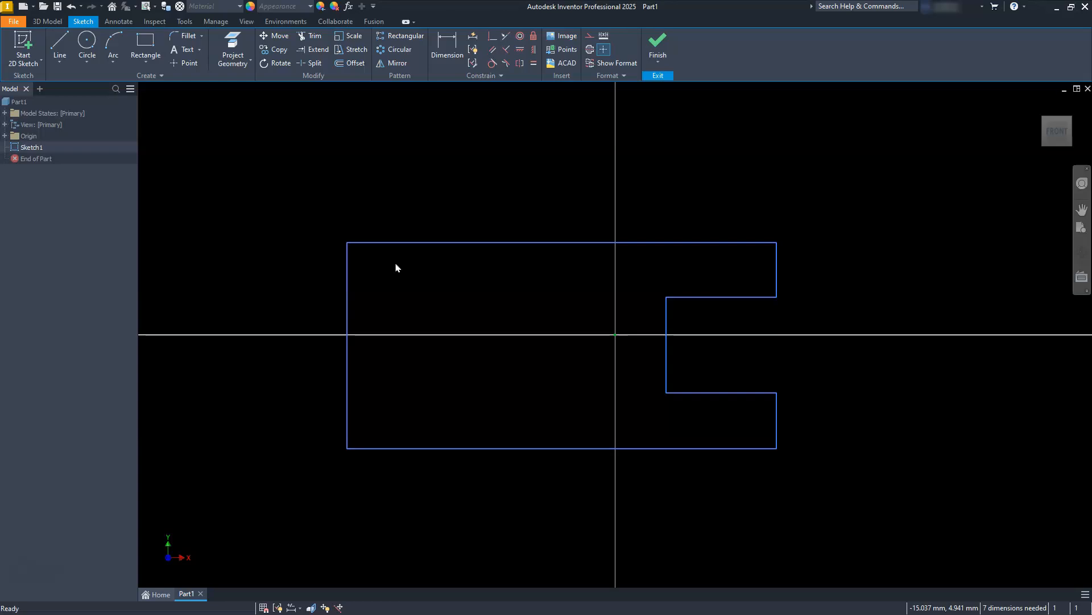
- Dimension the profile's bottom edge to a length of 90 mm
left_click(439, 39)
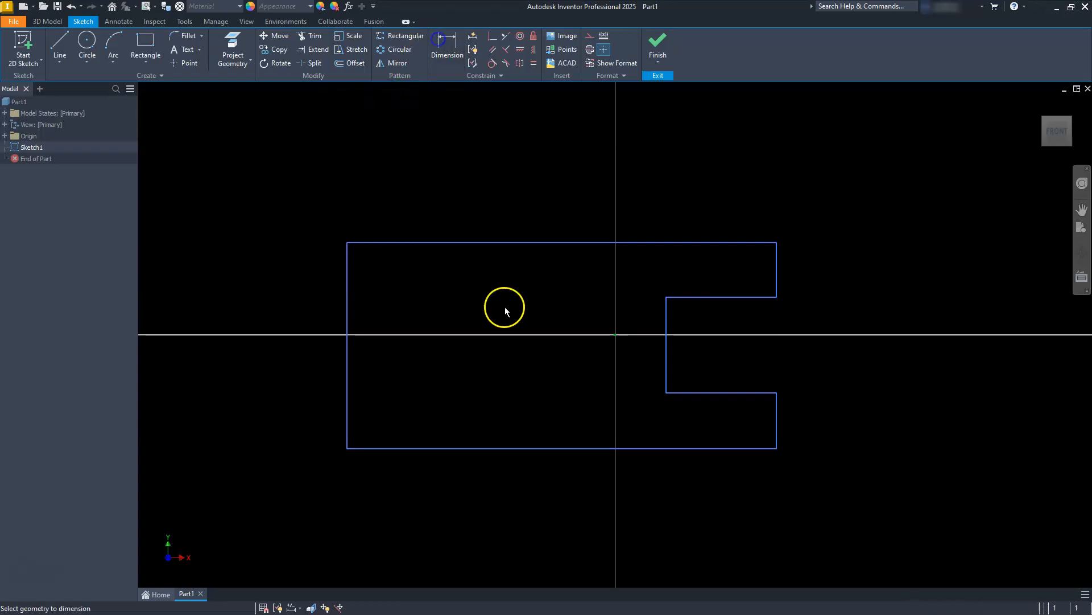
left_click(551, 448)
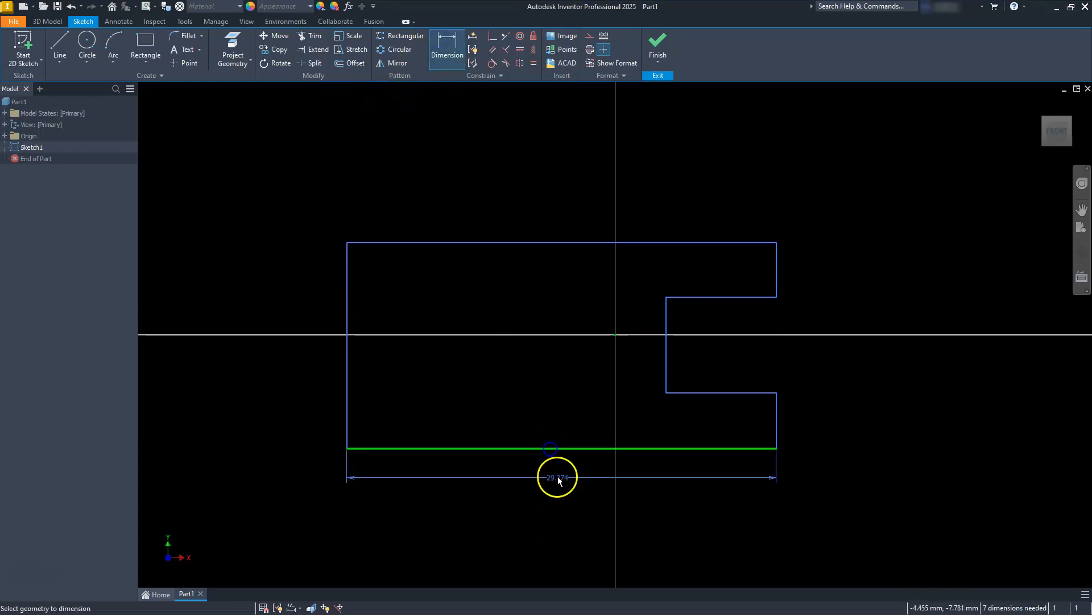
left_click(561, 495)
type("90")
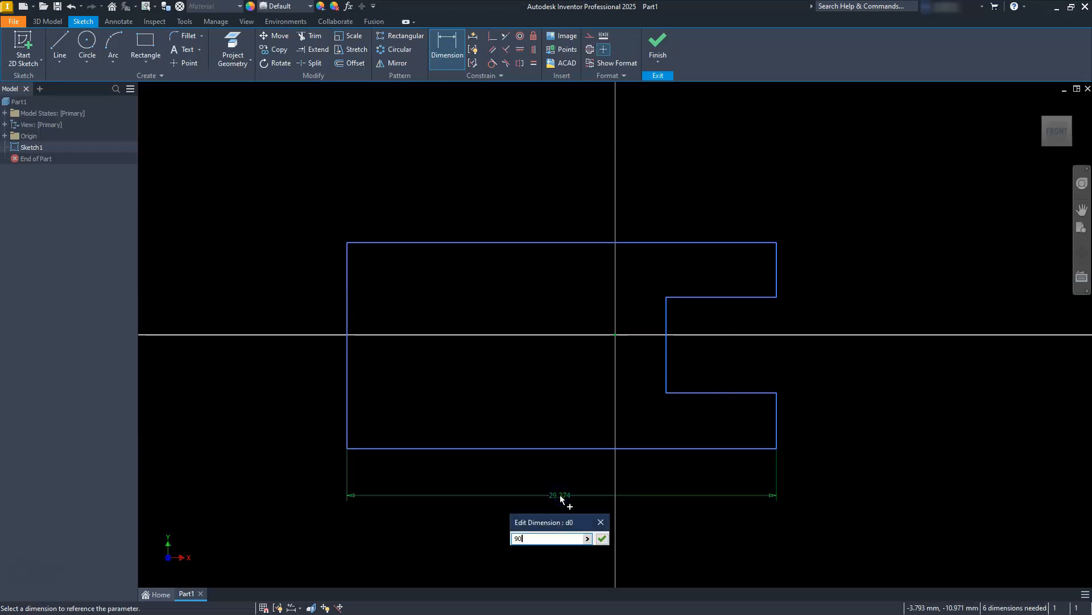
key("Return")
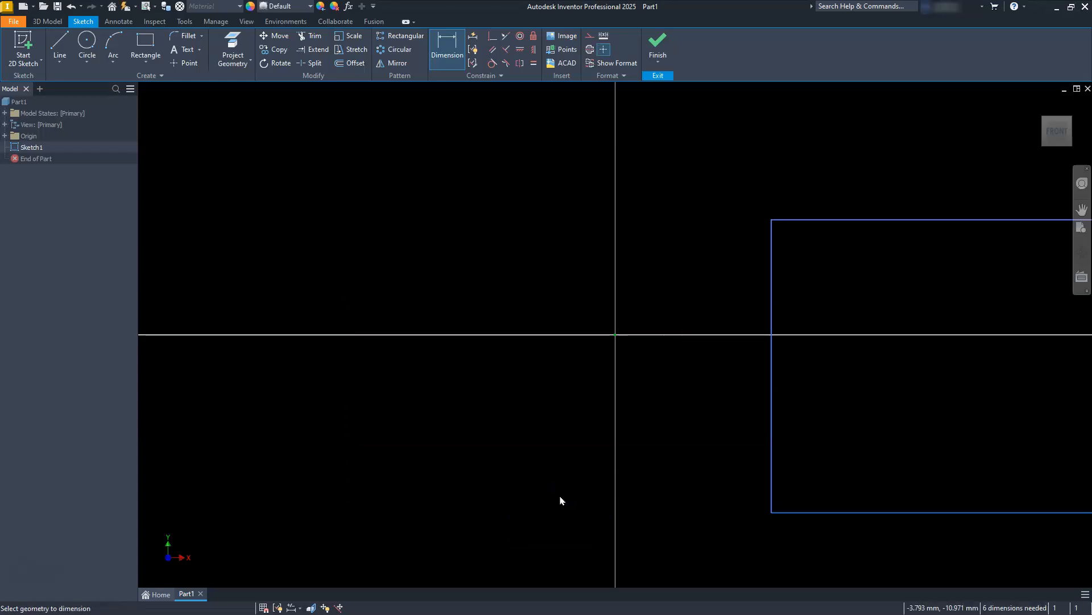
scroll(634, 471, "up", 6)
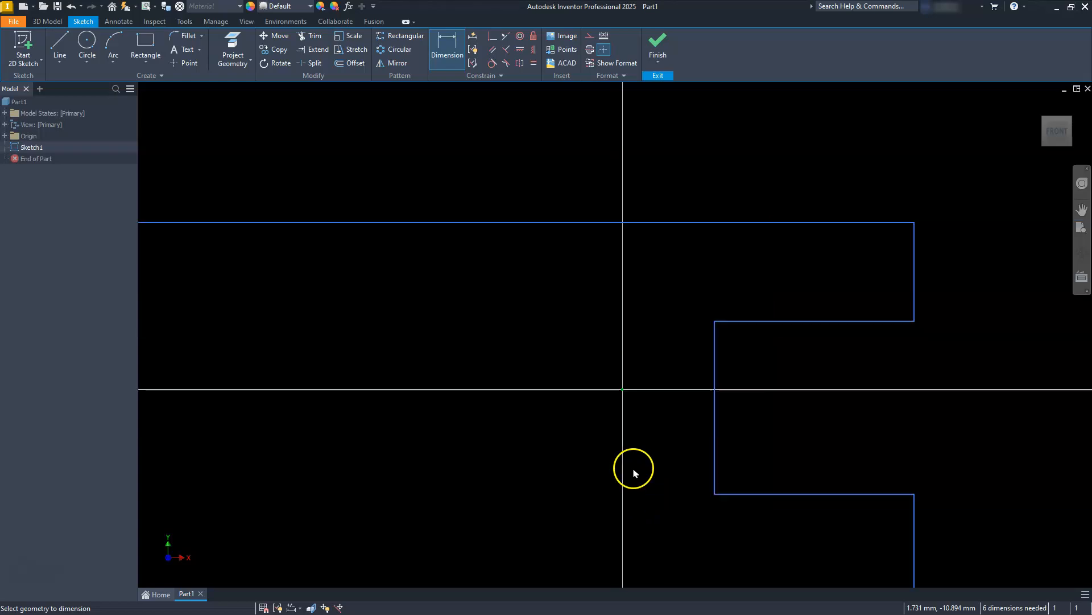
mouse_move(624, 497)
middle_mouse_down()
mouse_move(707, 404)
mouse_move(635, 412)
middle_mouse_up()
scroll(703, 397, "down", 5)
scroll(702, 397, "up", 4)
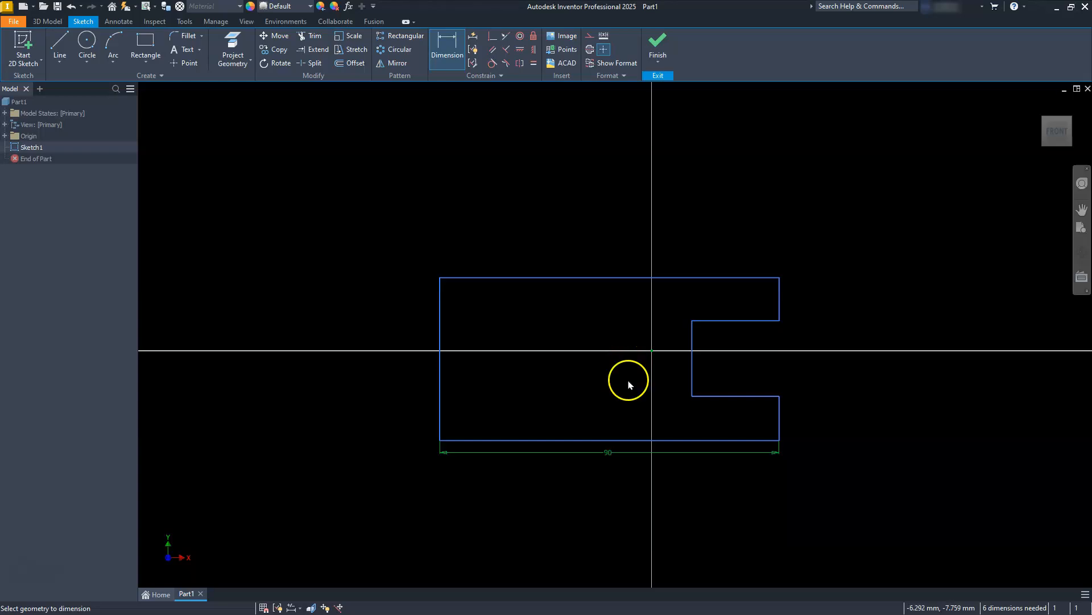
- Dimension the profile's left vertical edge to a height of 50 mm
left_click(449, 48)
left_click(449, 48)
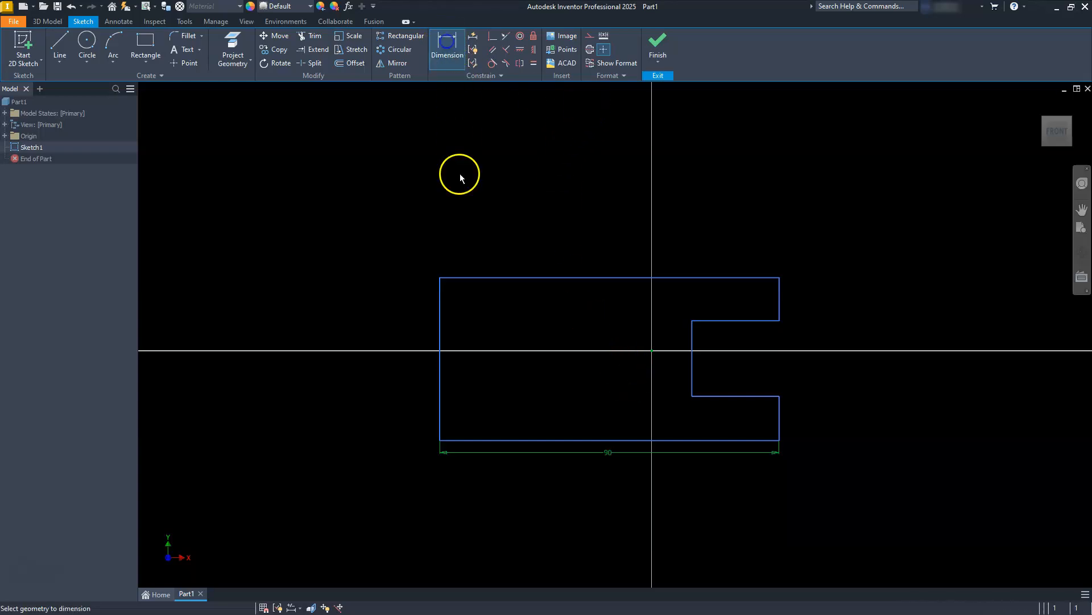
left_click(439, 322)
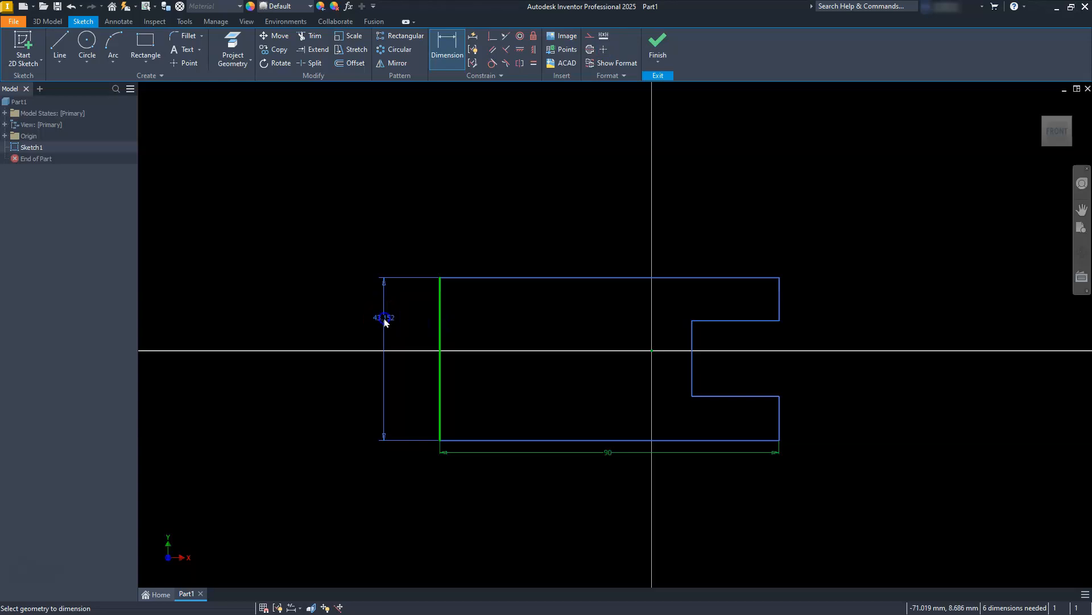
left_click(384, 319)
type("50")
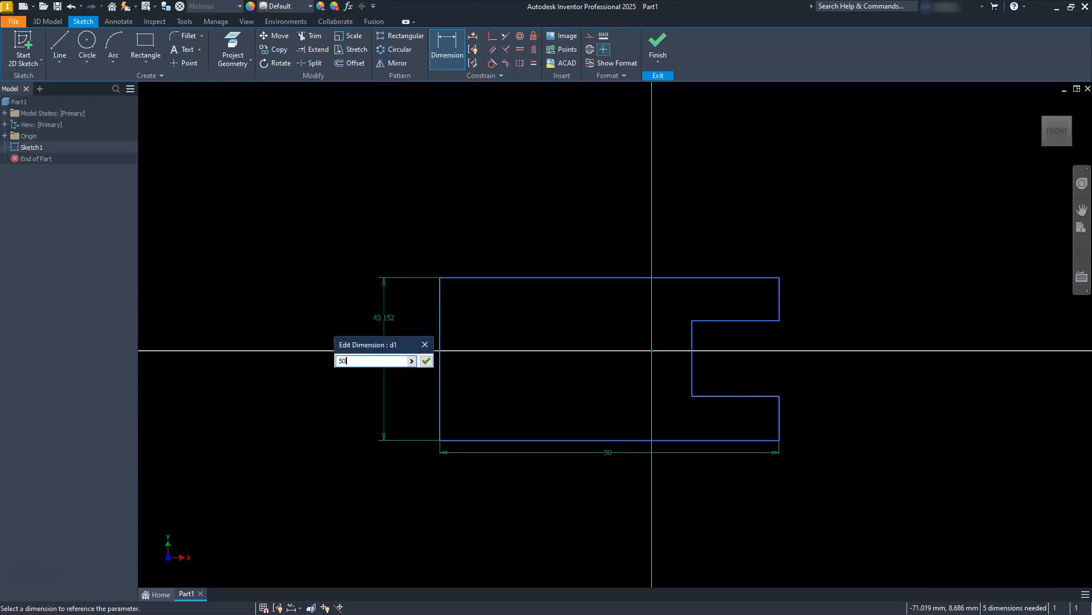
key("Return")
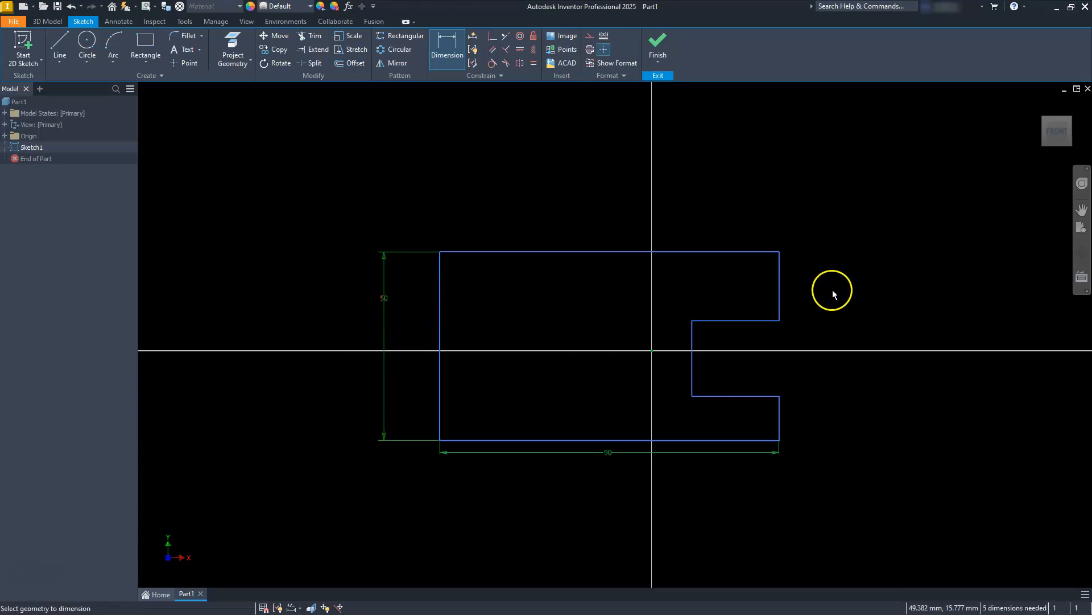
- Dimension the short vertical end edges of the upper and lower arms to 10 mm each
left_click(780, 285)
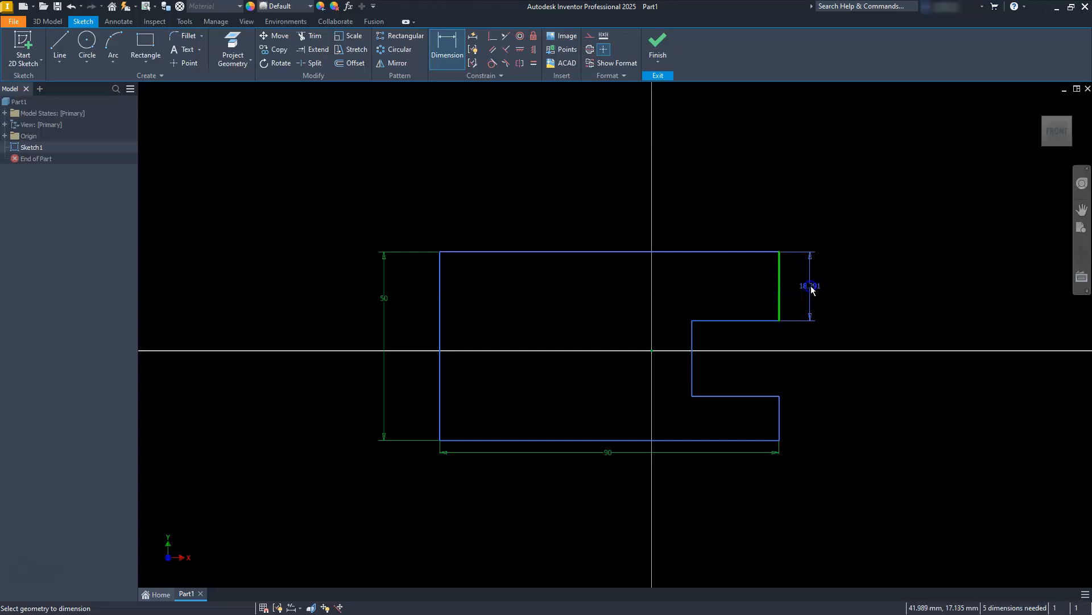
left_click(811, 291)
type("10")
key("Return")
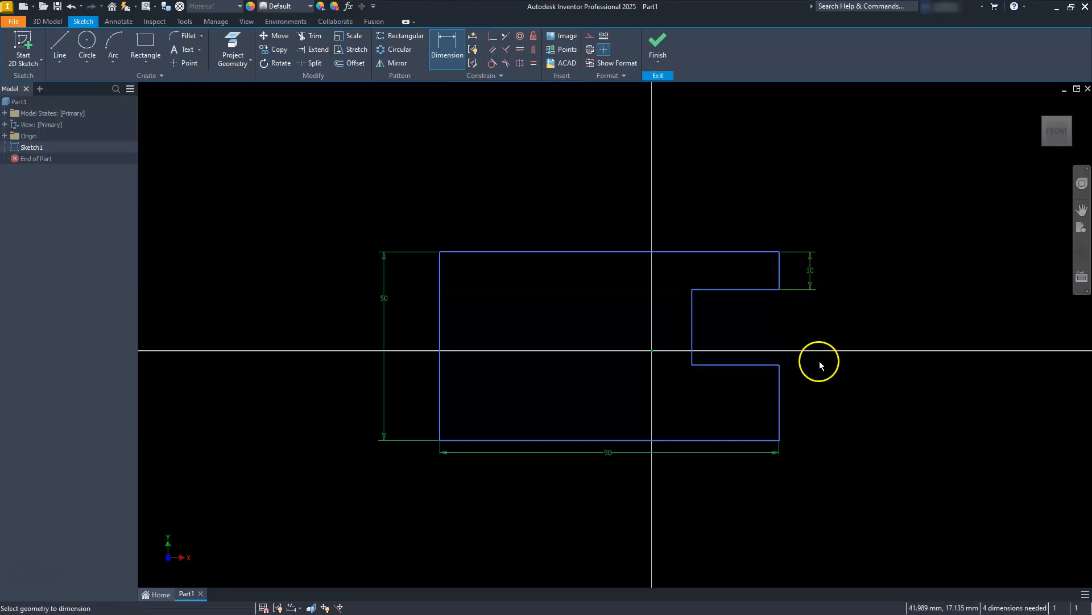
left_click(779, 421)
left_click(812, 414)
type("10")
key("Return")
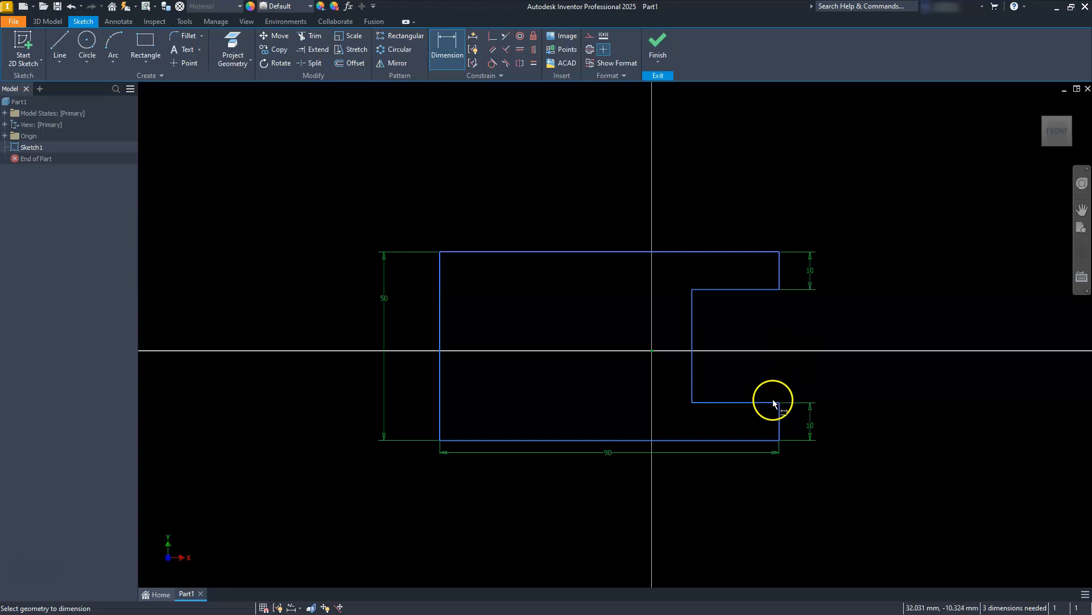
- Dimension the notch's upper horizontal edge to a depth of 40 mm
left_click(721, 289)
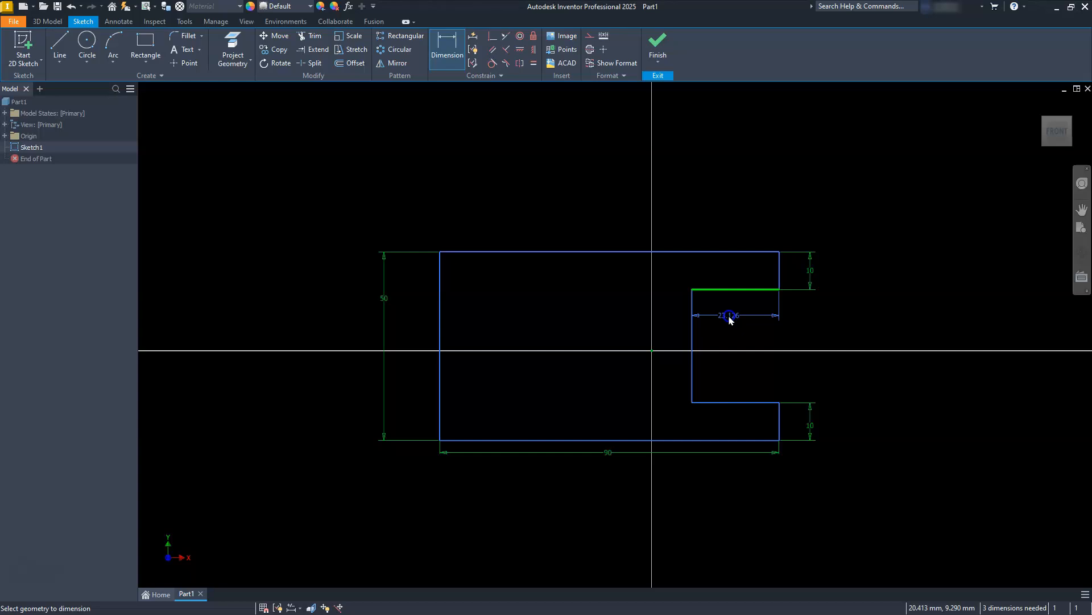
left_click(730, 320)
type("40")
key("Return")
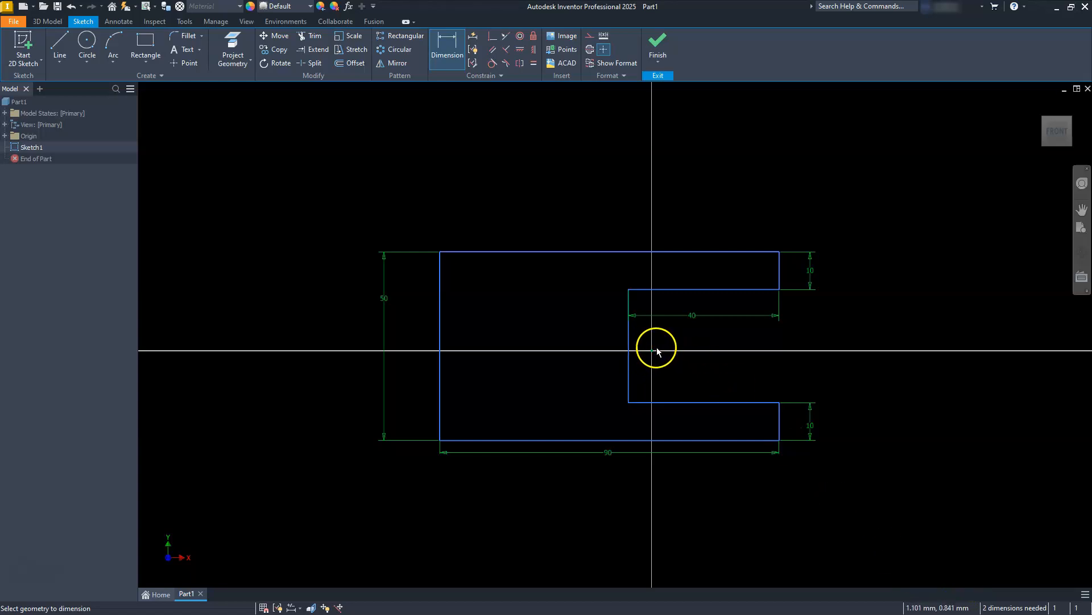
- Dimension the horizontal distance from the profile's left edge to the origin as half the overall length, using d0/2
left_click(442, 282)
left_click(652, 351)
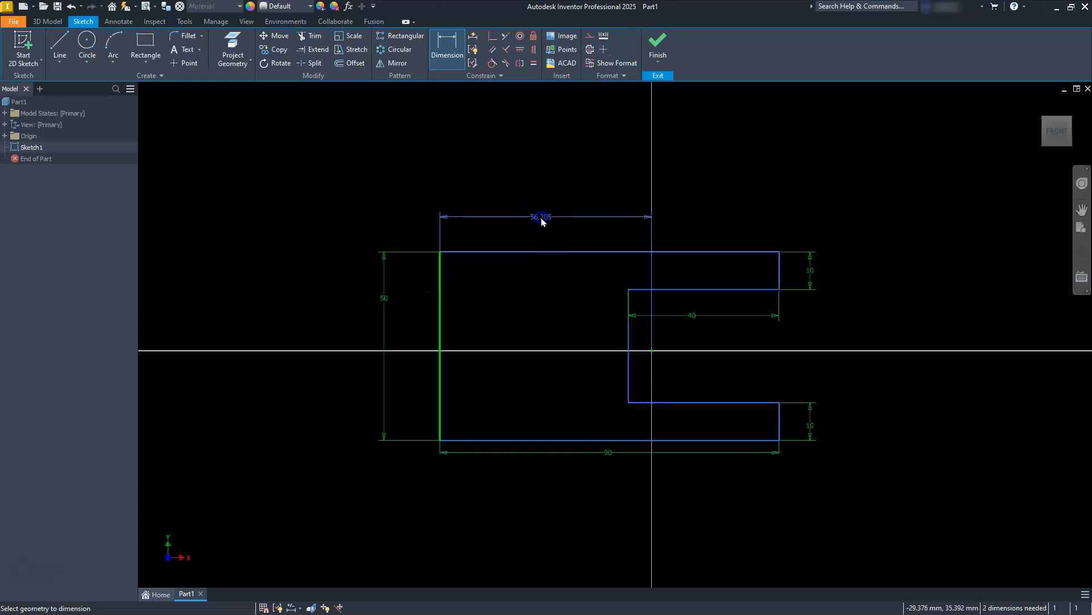
left_click(541, 221)
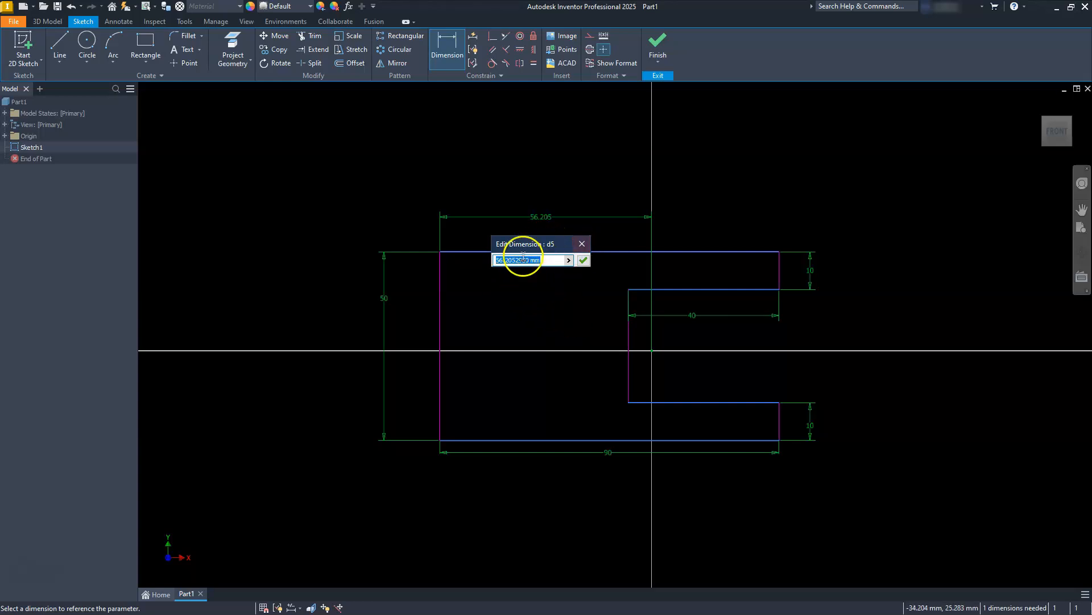
left_click(613, 453)
type("/2")
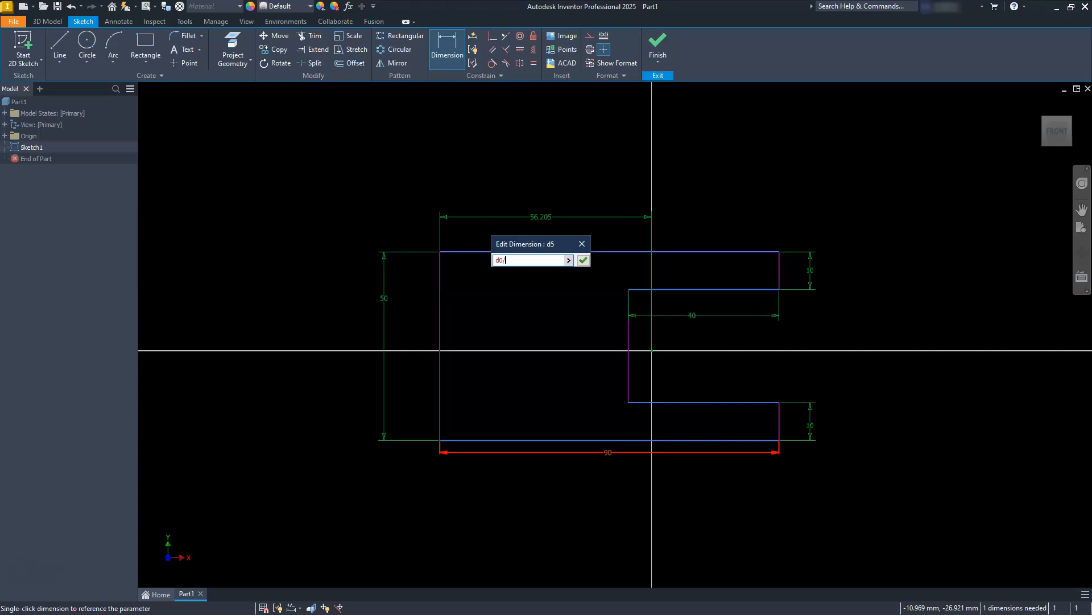
key("Return")
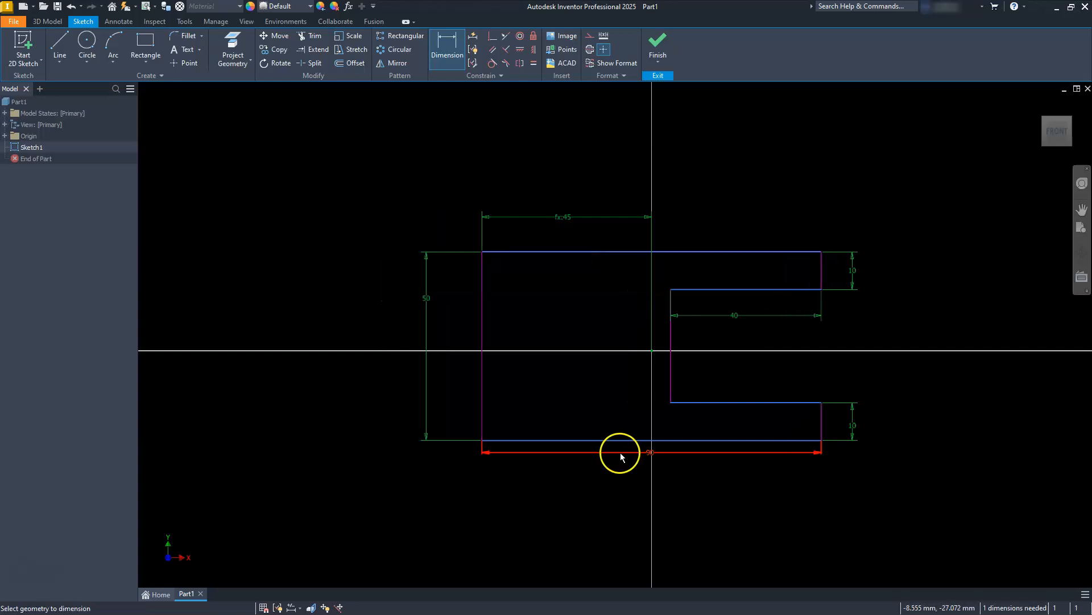
- Dimension the vertical distance from the profile's bottom edge to the origin as half the overall height, using d1/2
left_click(584, 440)
left_click(652, 351)
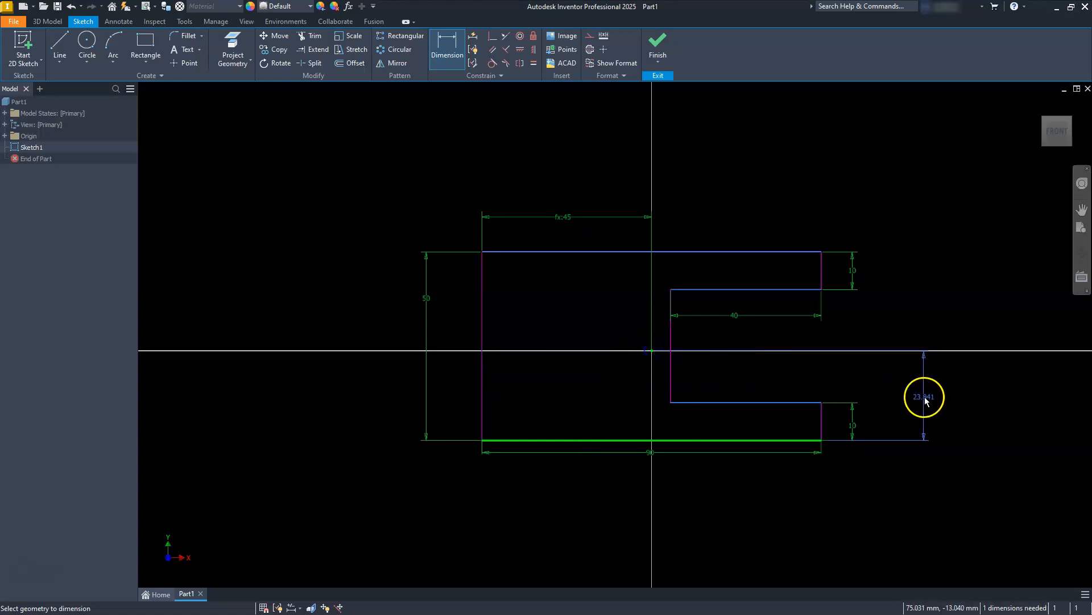
left_click(915, 409)
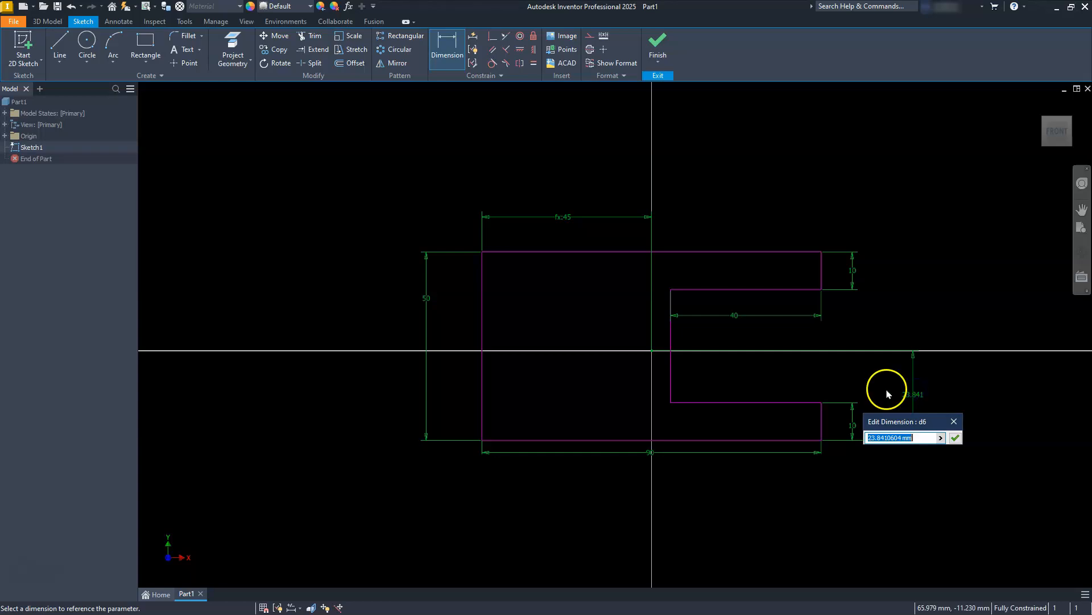
left_click(430, 299)
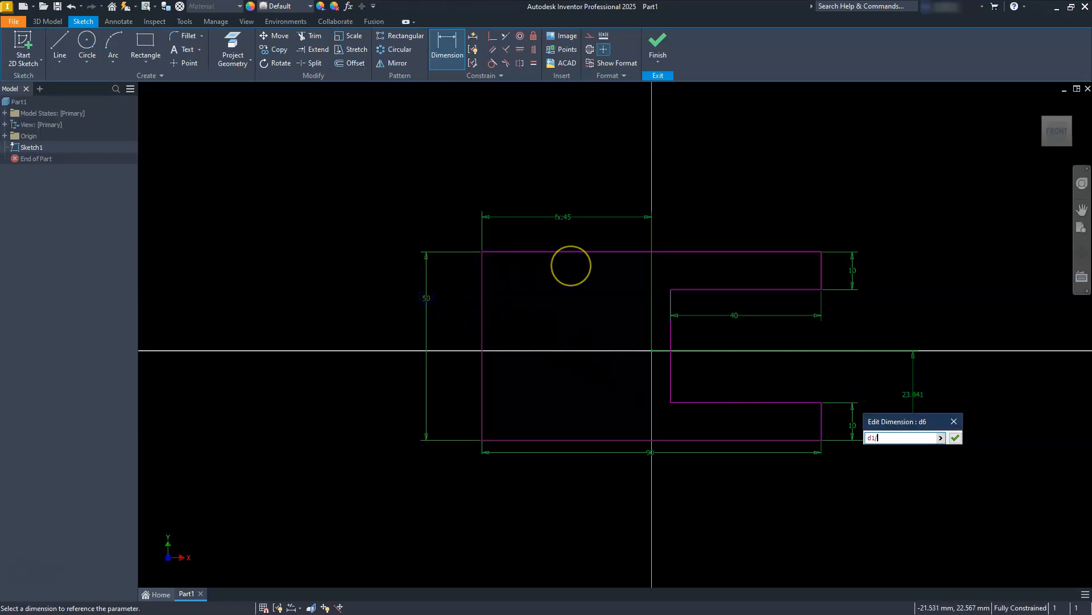
key("Return")
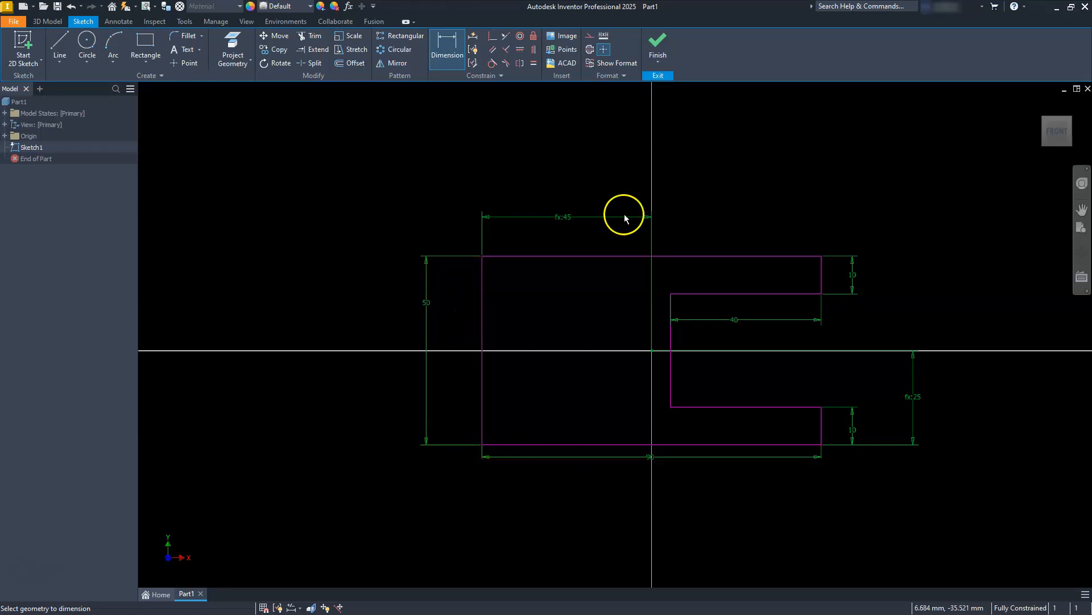
- Finish the front sketch and extrude the C-shaped profile symmetrically by 40 mm
left_click(657, 46)
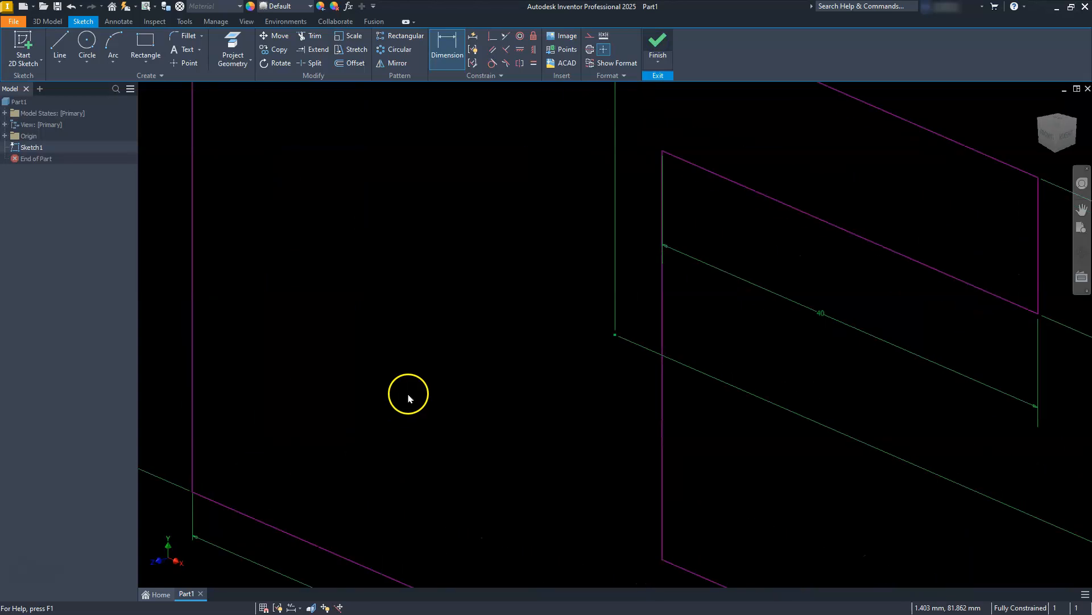
scroll(490, 350, "down", 4)
middle_click_drag(496, 362, 563, 370)
left_click(57, 45)
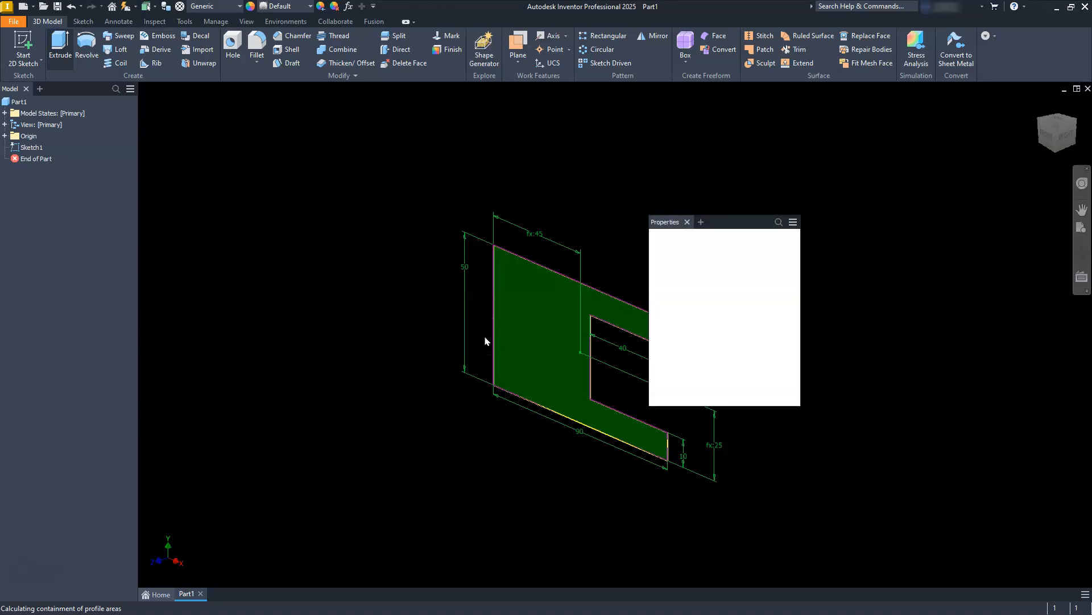
left_click_drag(644, 166, 644, 220)
left_click(664, 309)
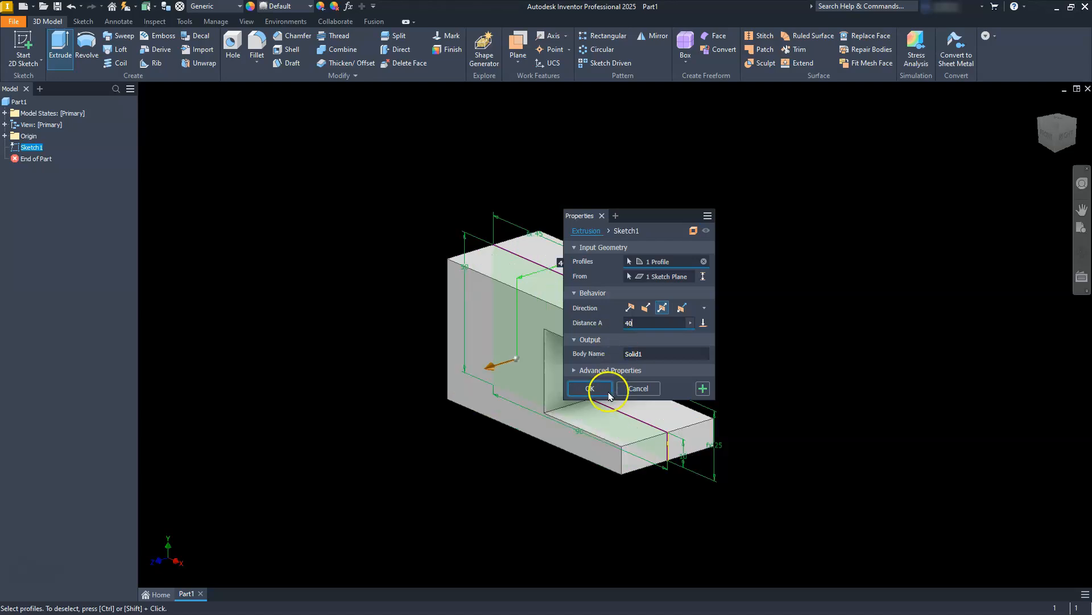
left_click(589, 388)
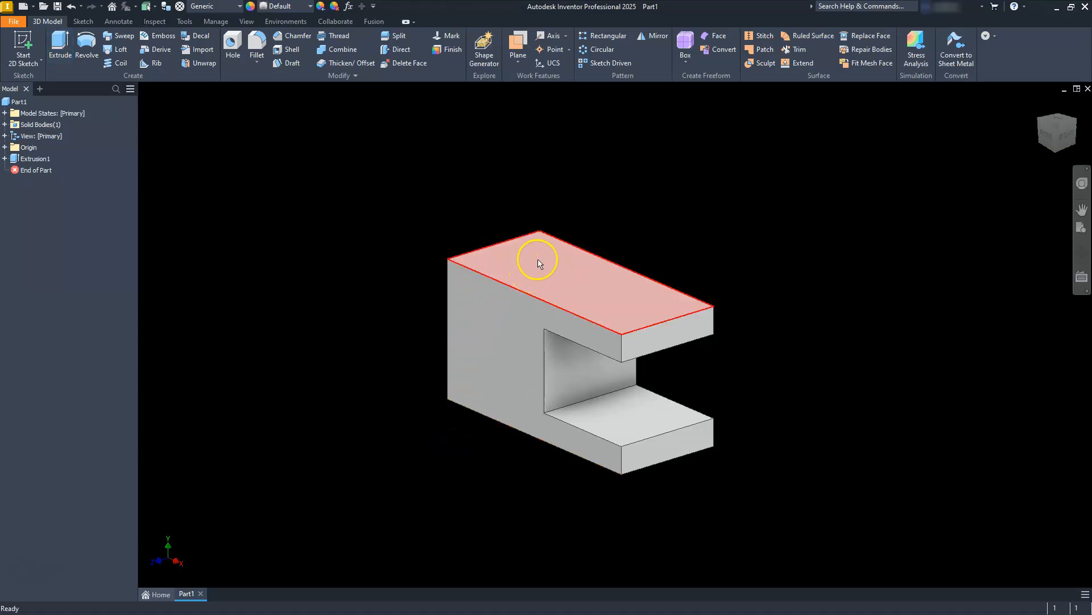
- Start a sketch on the body's top face, with its length shown horizontally, and draw a rectangle overhanging the closed end opposite the notch
left_click(552, 270)
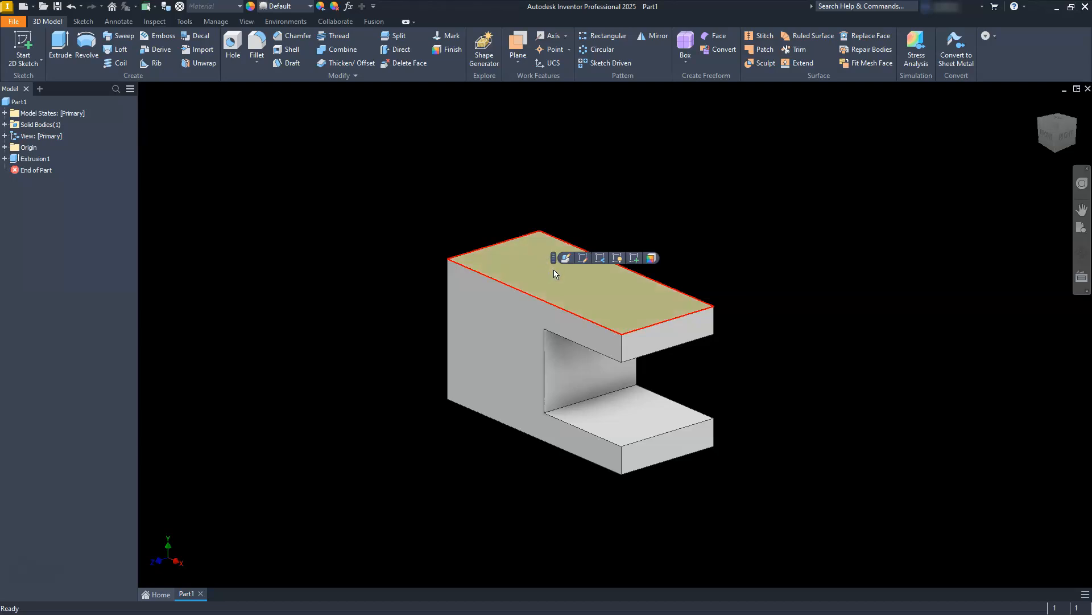
left_click(636, 259)
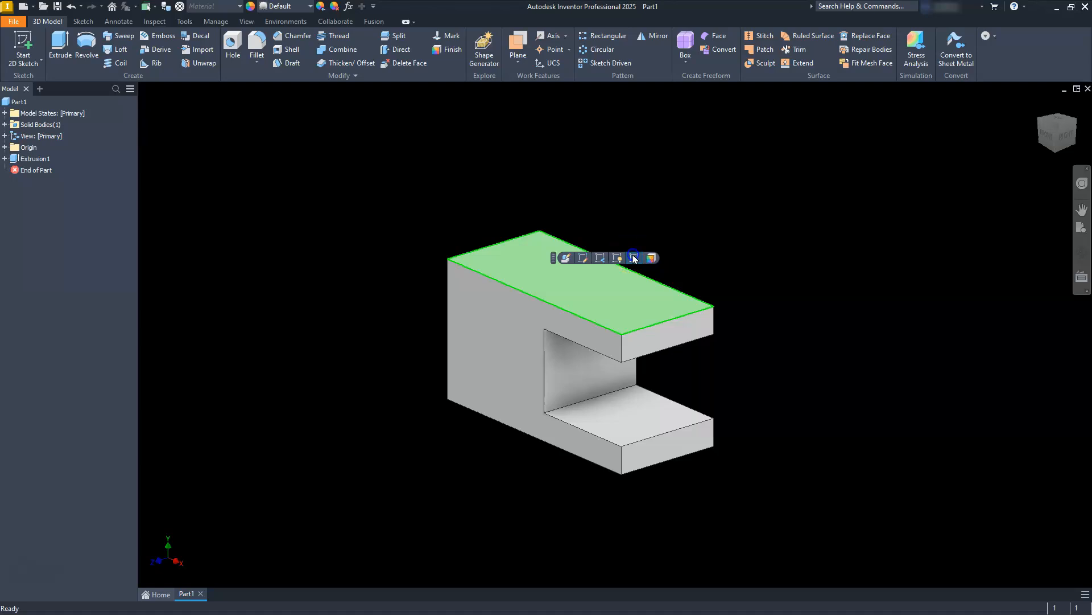
left_click(635, 257)
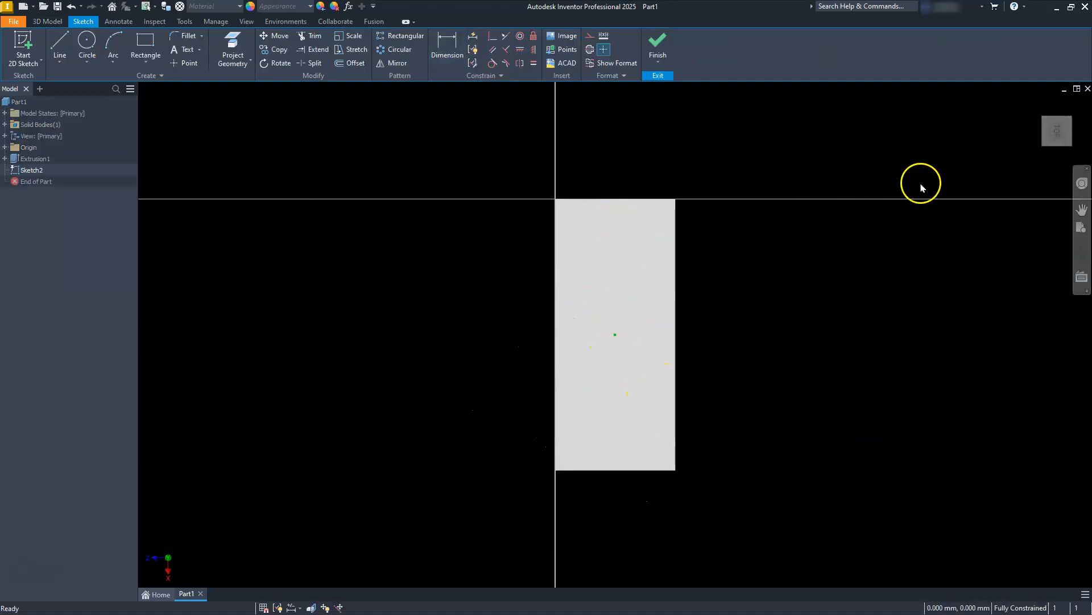
mouse_move(1071, 137)
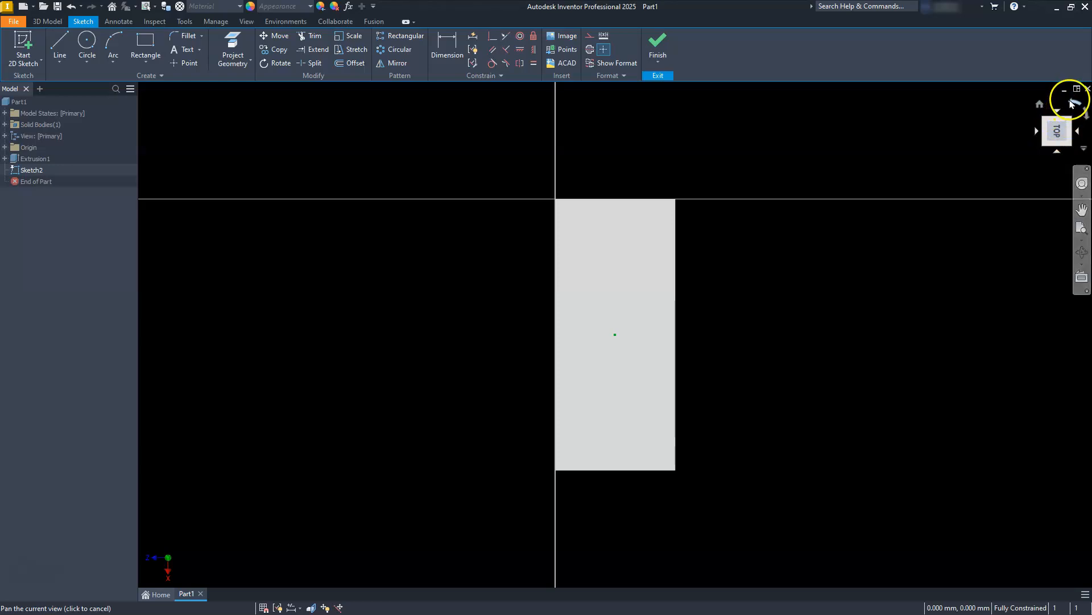
left_click(1071, 102)
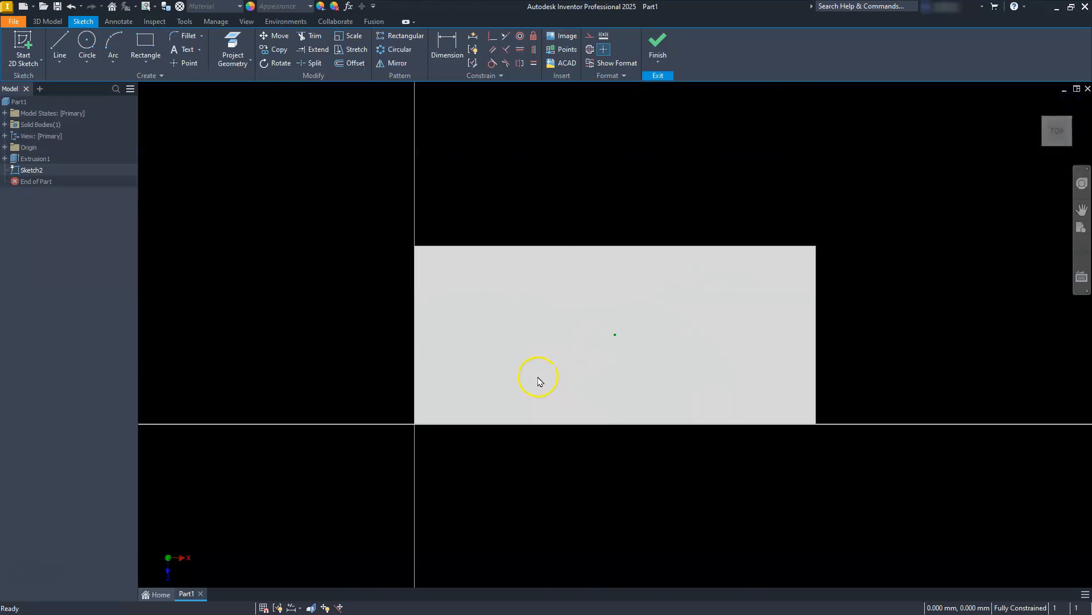
left_click(143, 41)
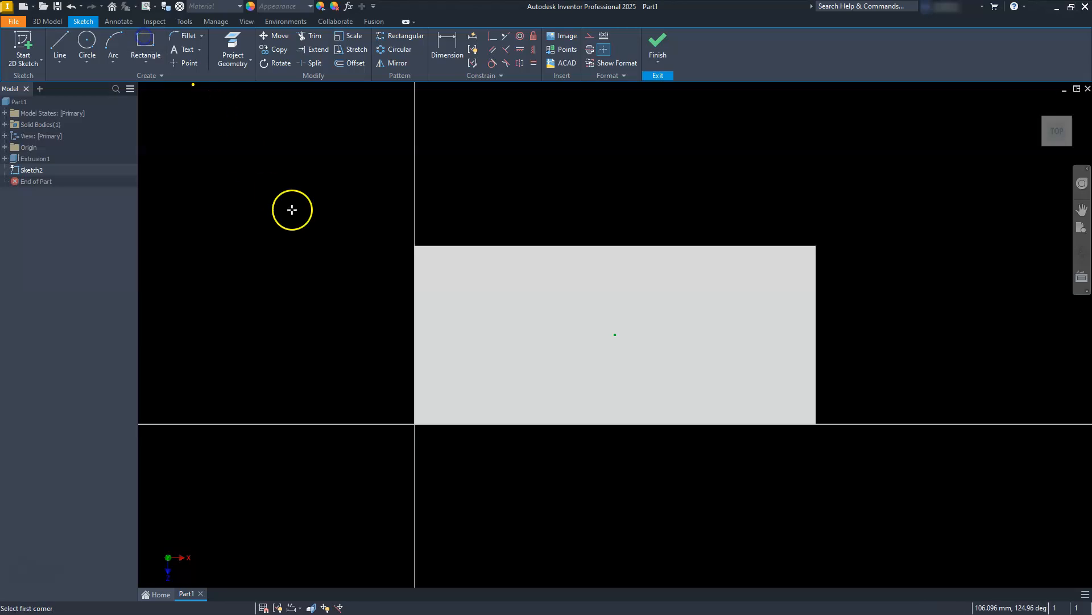
left_click(314, 301)
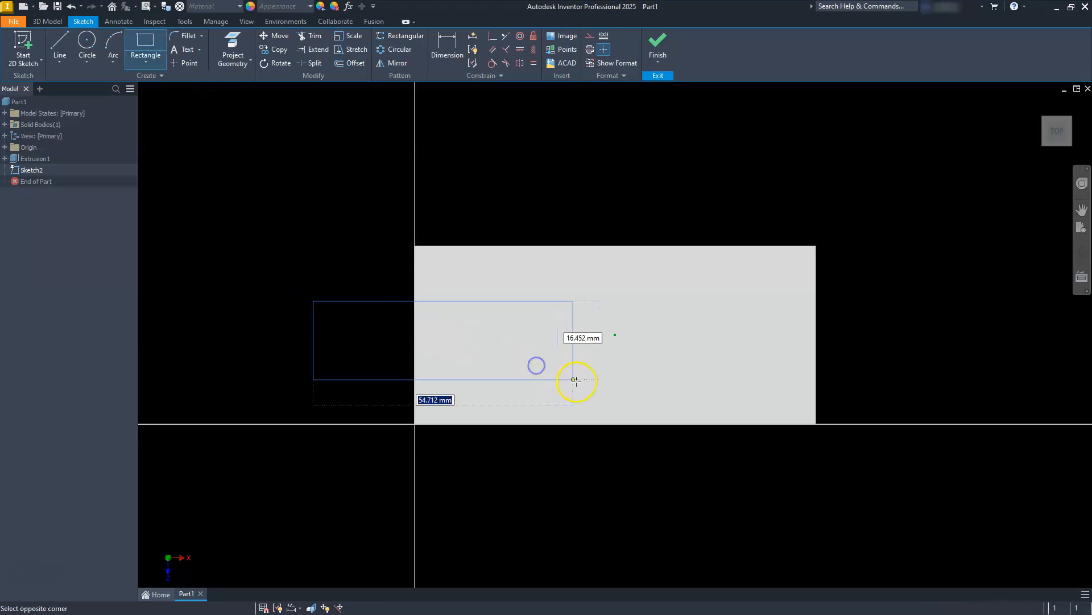
left_click(578, 382)
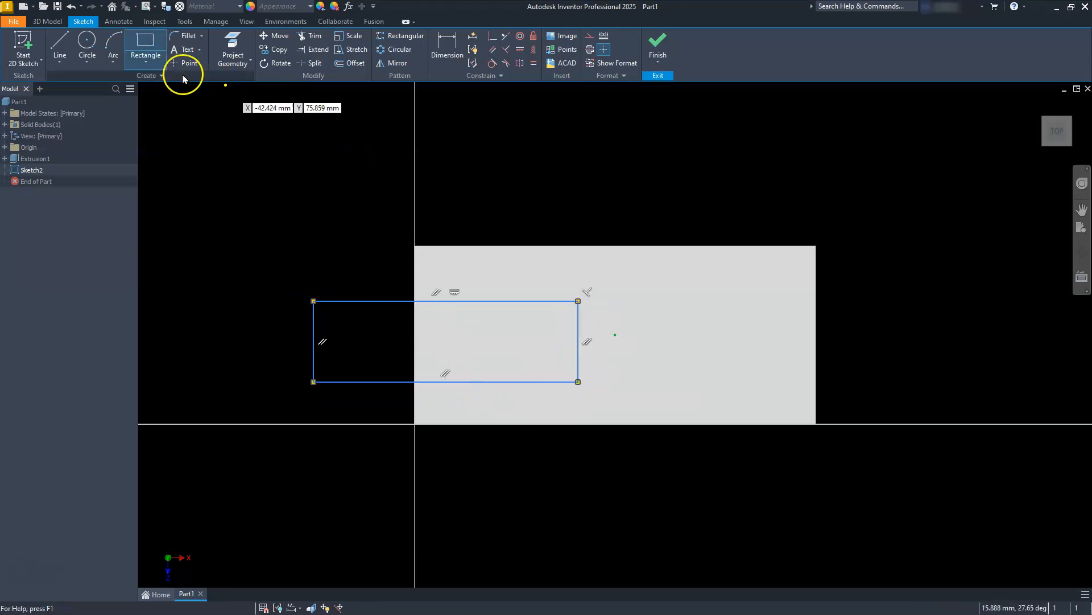
- Dimension the rectangle's inner edge 40 mm from the closed-end edge of the top face
left_click(447, 45)
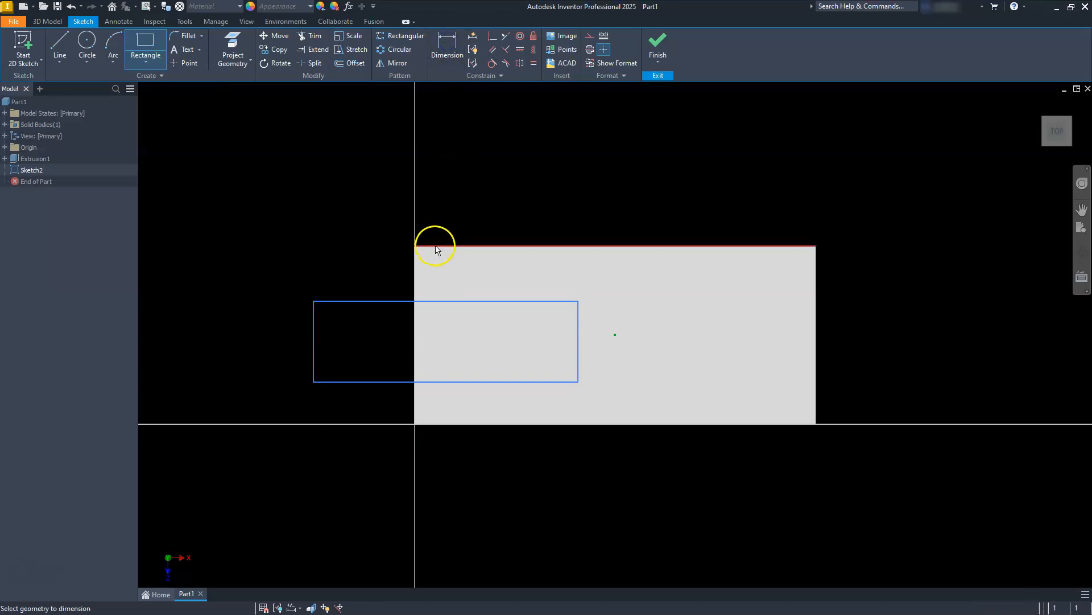
left_click(414, 262)
left_click(577, 322)
left_click(513, 200)
type("40")
key("Return")
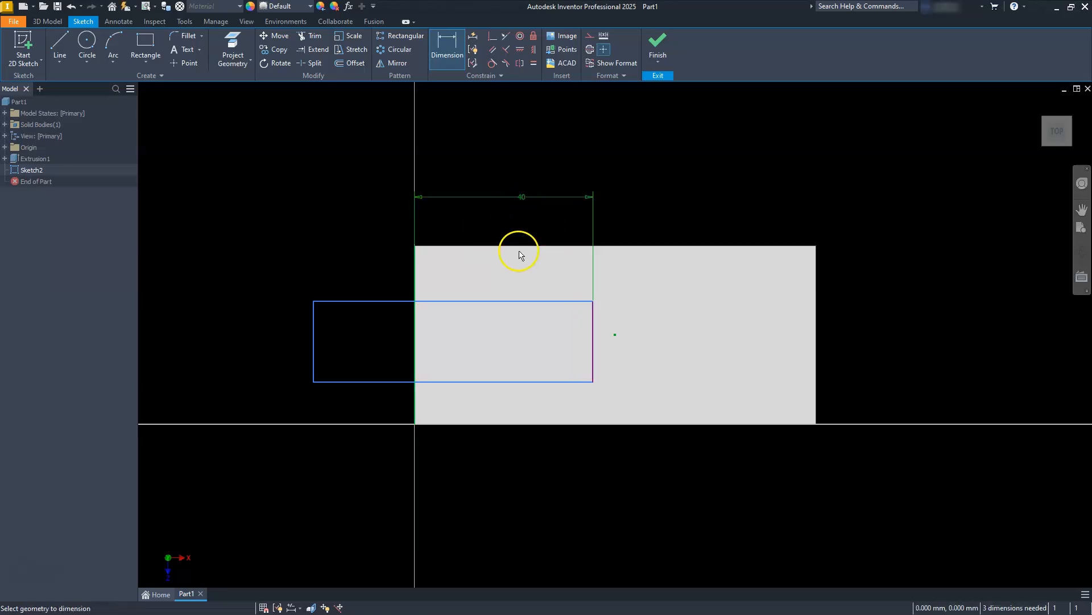
- Dimension the rectangle's two long edges 10 mm from the neighbouring long edges of the top face
left_click(446, 300)
left_click(444, 248)
left_click(366, 278)
type("10")
key("Return")
left_click(378, 382)
left_click(441, 423)
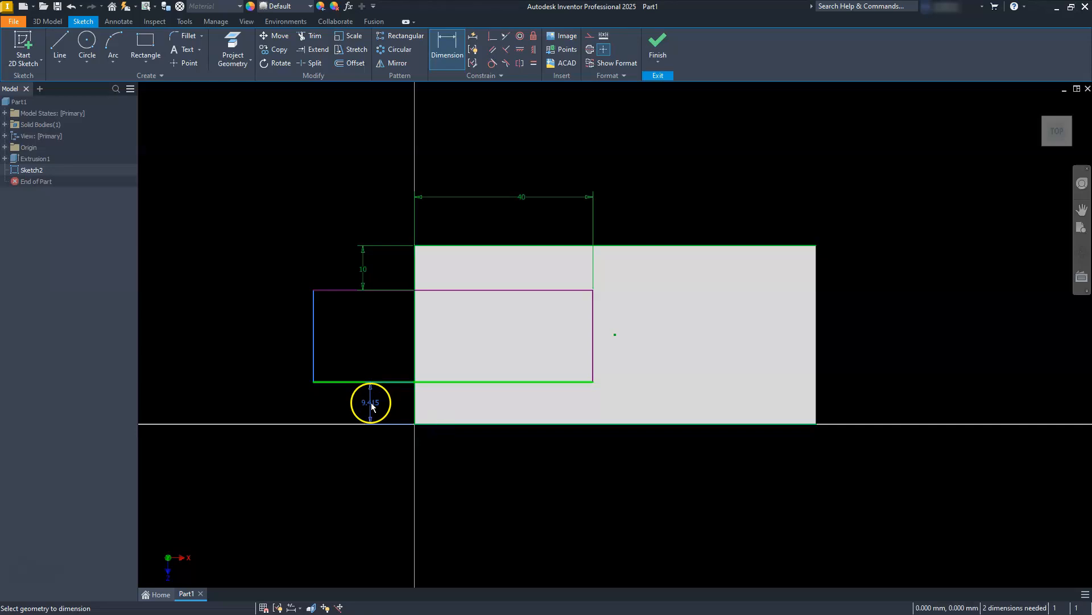
left_click(370, 405)
type("10")
key("Return")
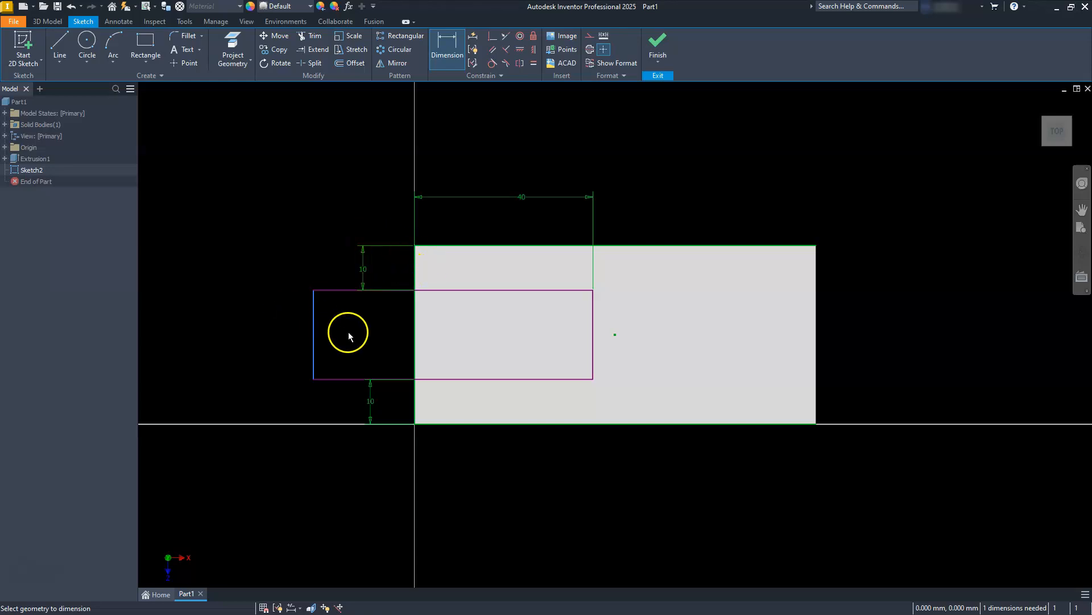
- Dimension the rectangle's overhang beyond the closed-end edge of the top face to 10 mm
left_click(416, 312)
left_click(314, 320)
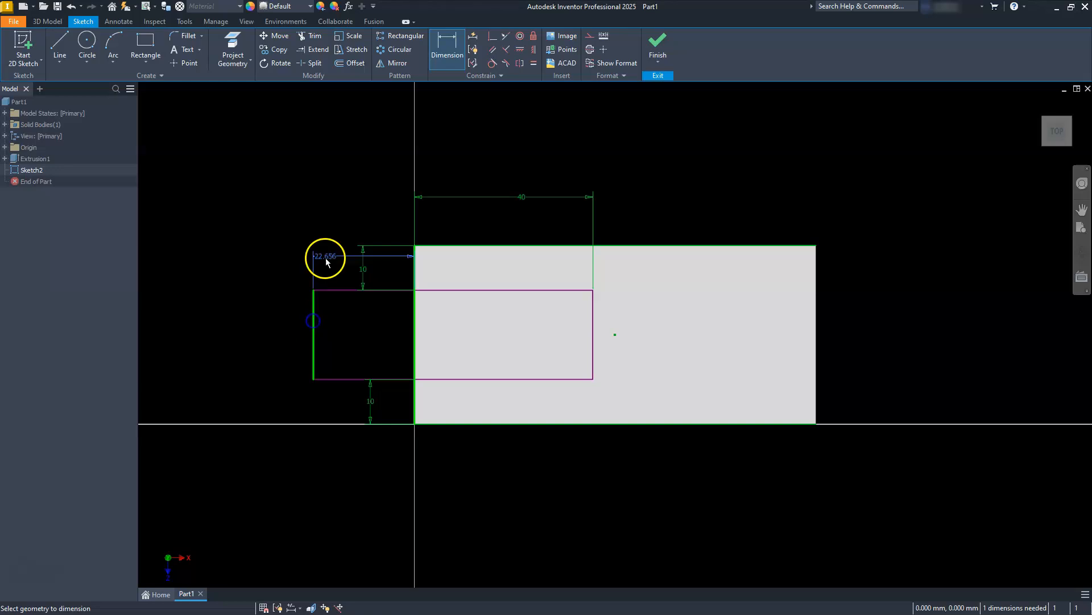
left_click(349, 193)
type("10")
key("Return")
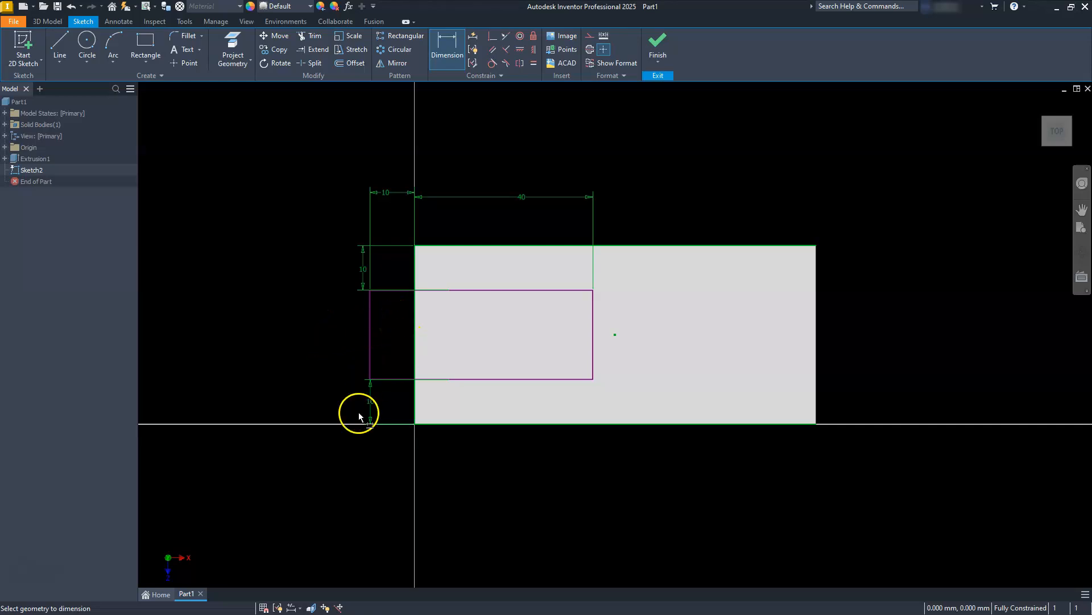
key("Escape")
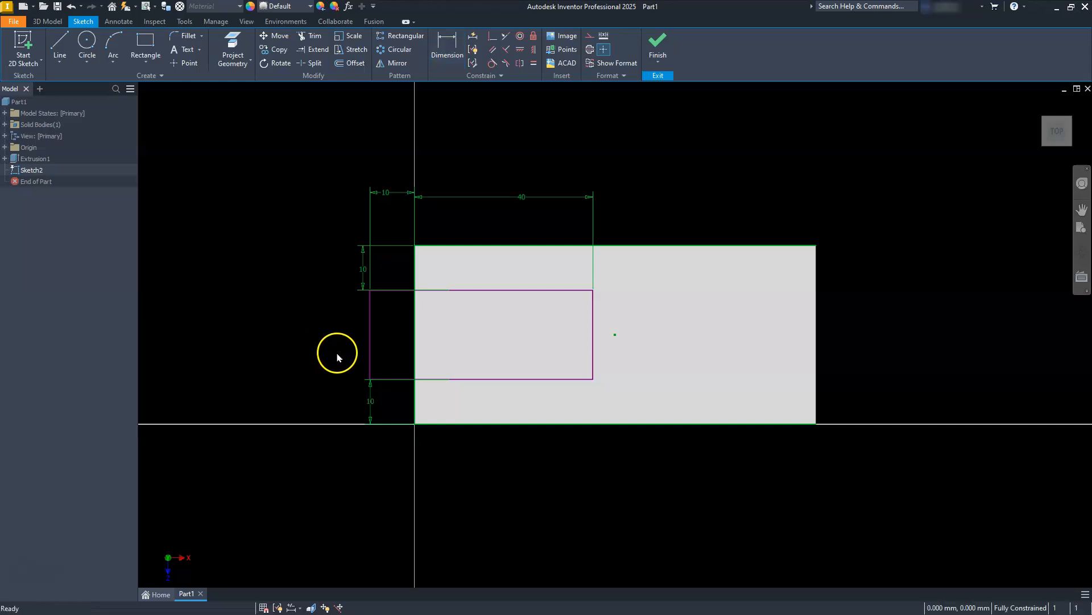
- Convert the three projected face edges in the slot sketch to construction lines
left_click(476, 422)
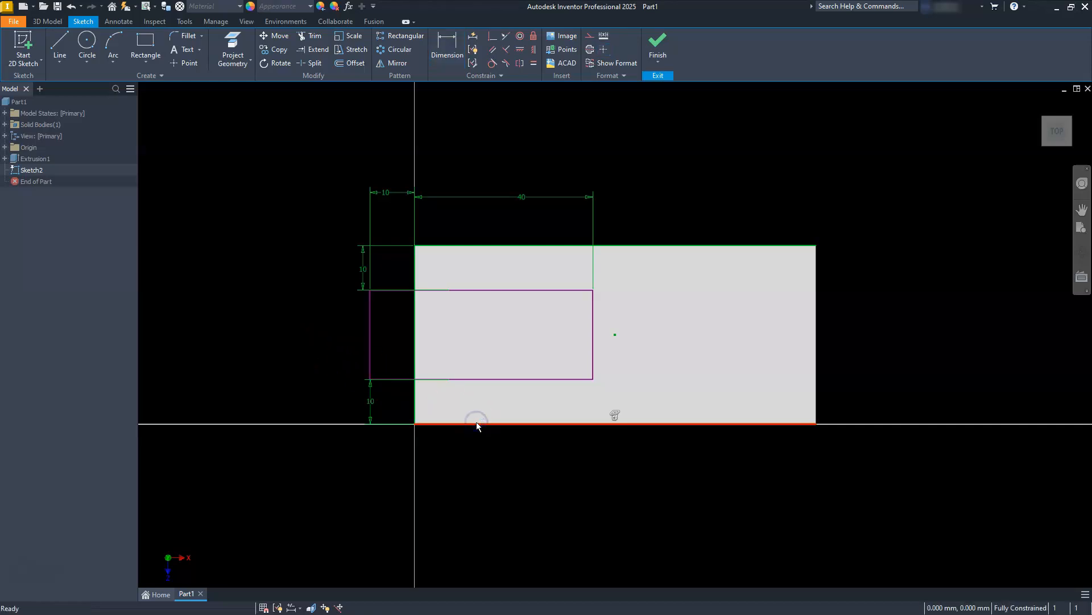
left_click(419, 353)
left_click(499, 247)
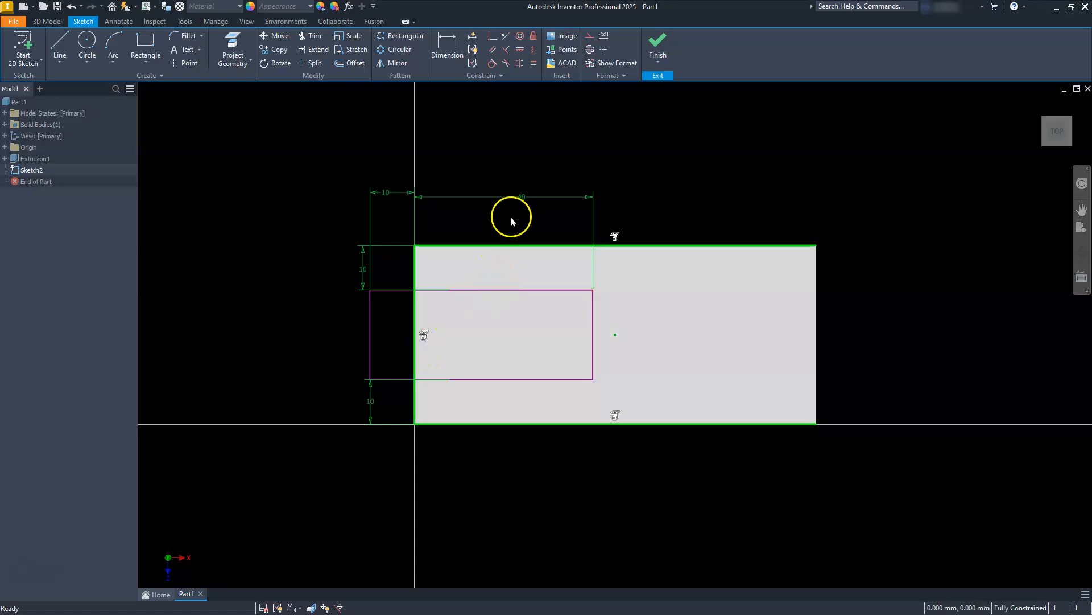
left_click(589, 39)
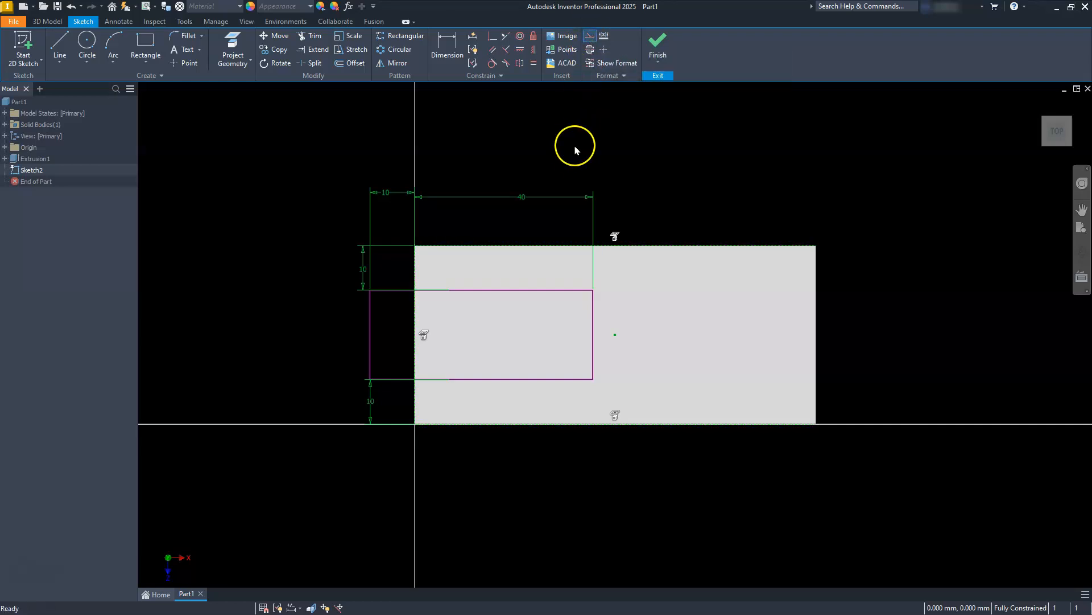
left_click(573, 161)
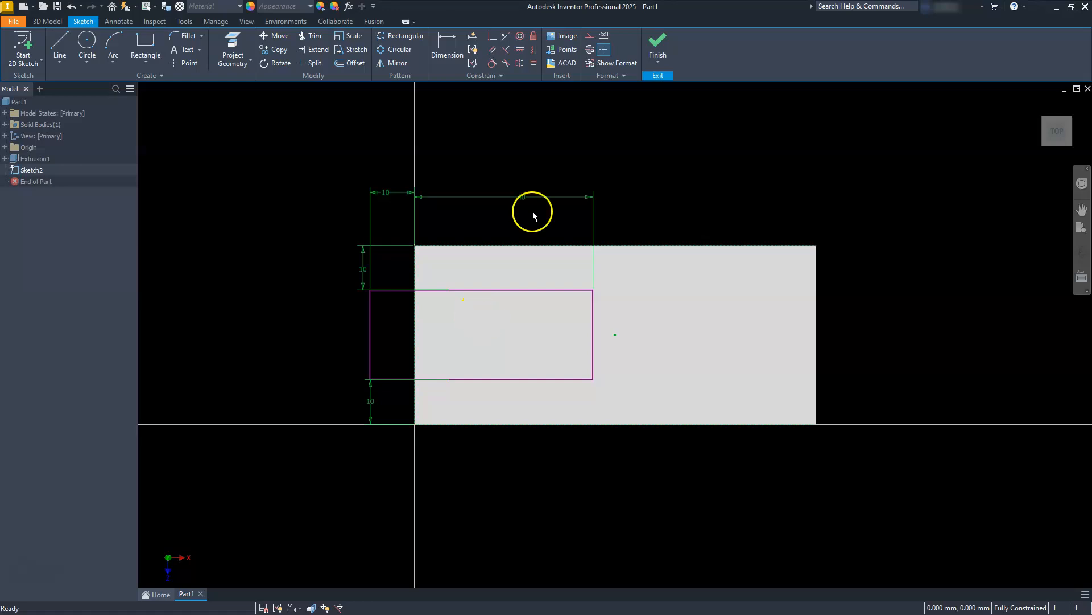
- Finish the sketch and cut the rectangle down through all of the body with an Extrude in the flipped direction
left_click(658, 46)
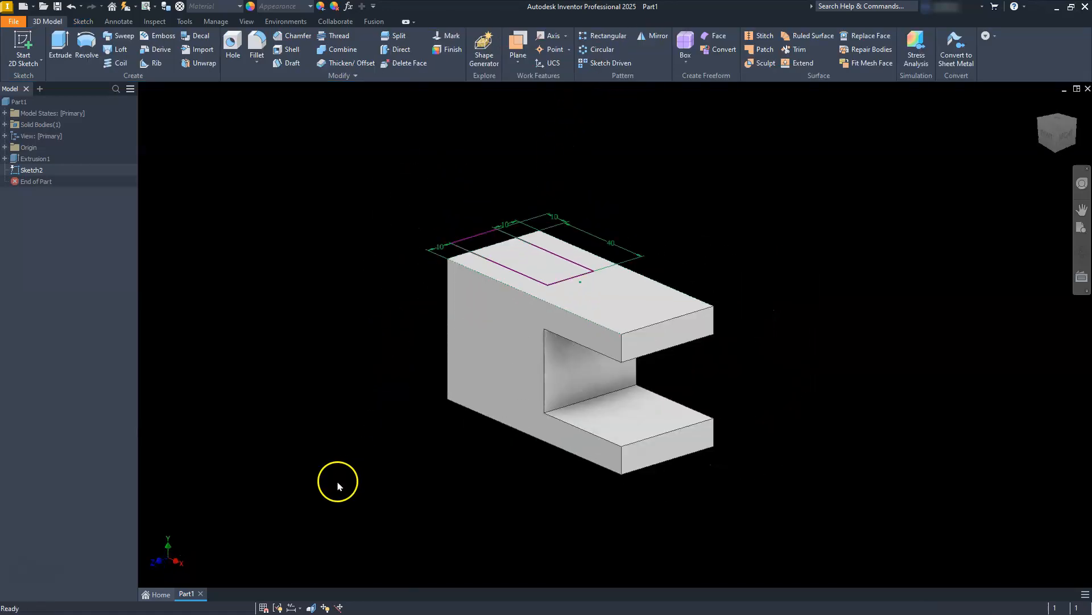
left_click(68, 40)
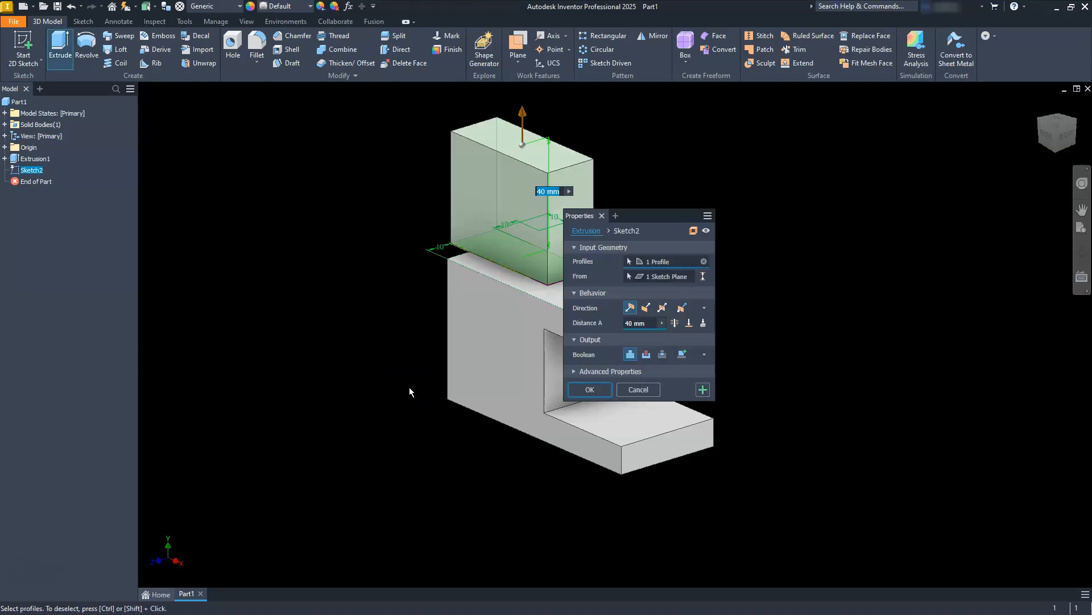
left_click(673, 323)
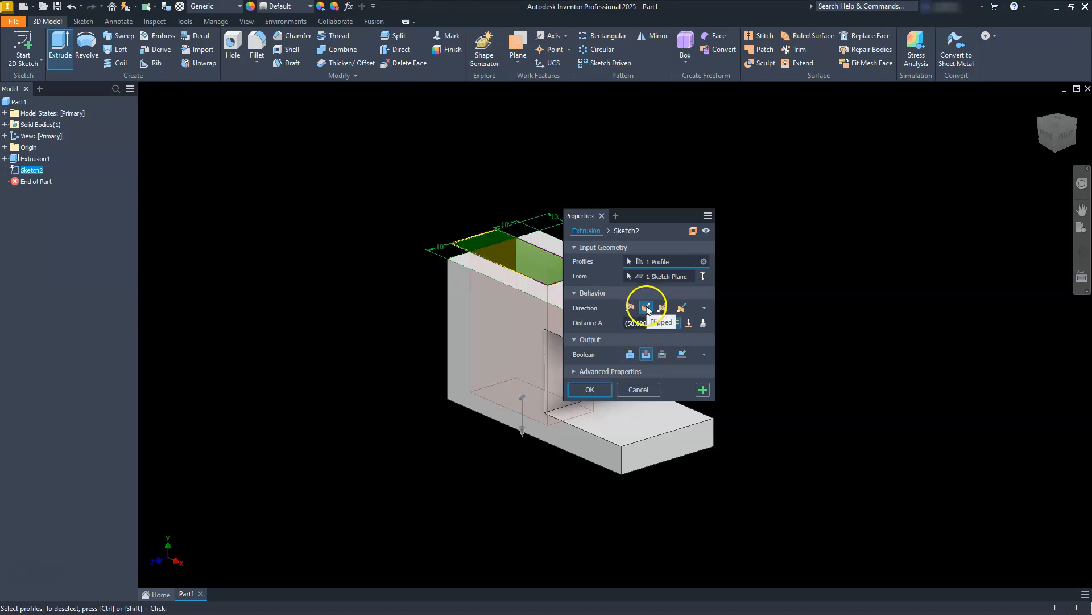
left_click(591, 388)
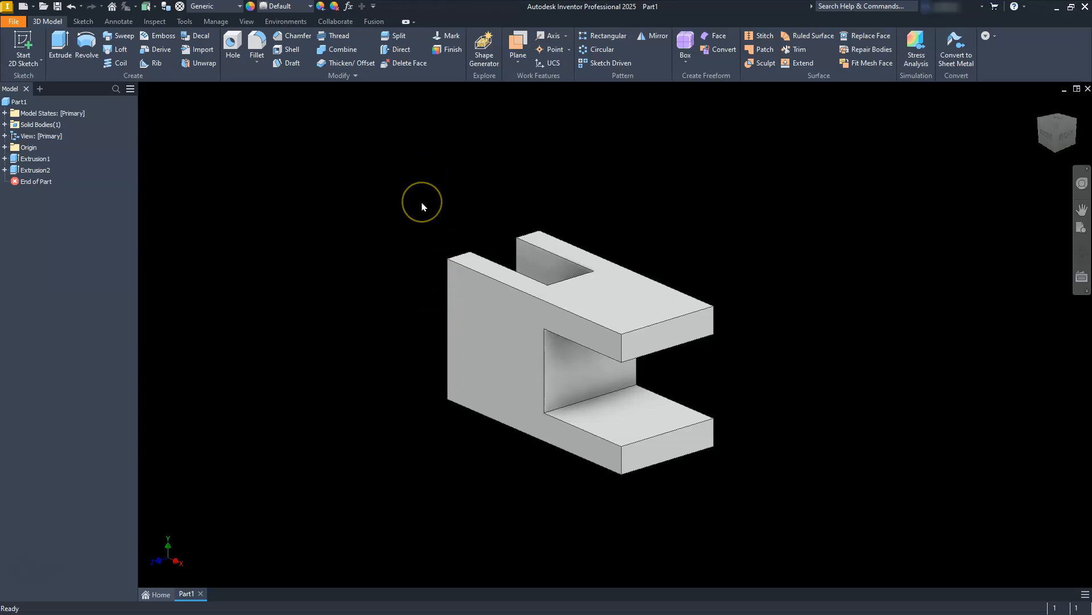
- Set up a 25 mm fillet on the four end corner edges of the two prongs beside the slot
left_click(255, 43)
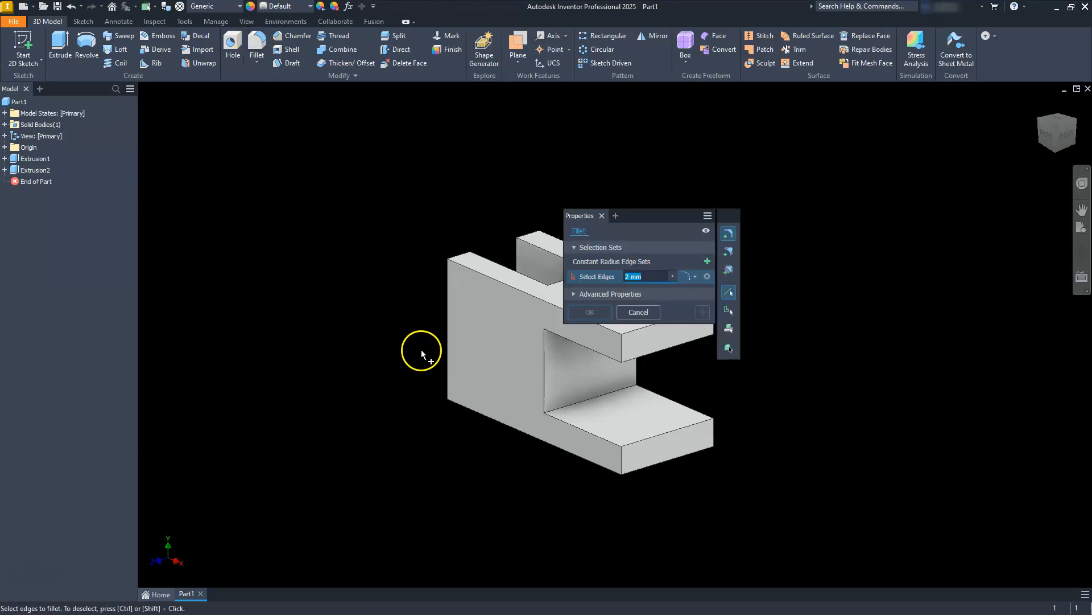
middle_click_drag(488, 379, 622, 412)
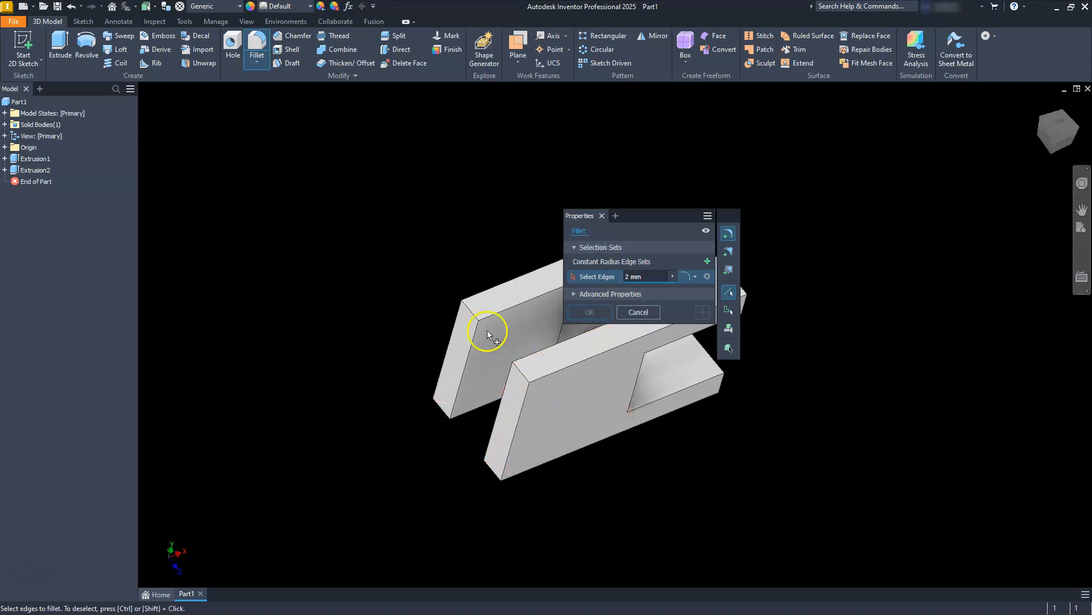
left_click(653, 278)
left_click(473, 313)
left_click(444, 412)
left_click(497, 472)
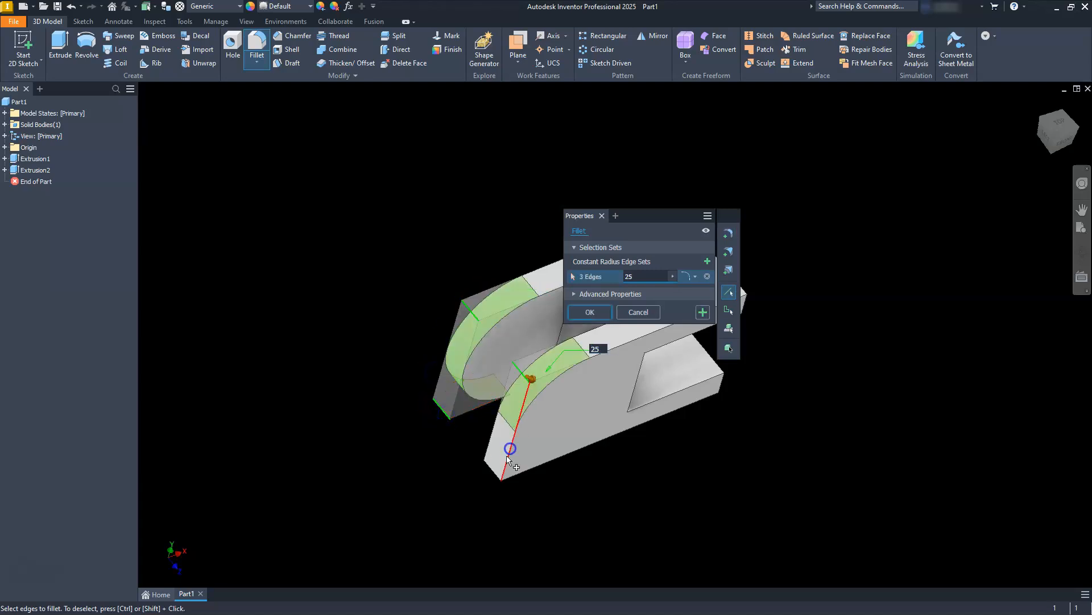
left_click(497, 473)
middle_click_drag(465, 452, 425, 445)
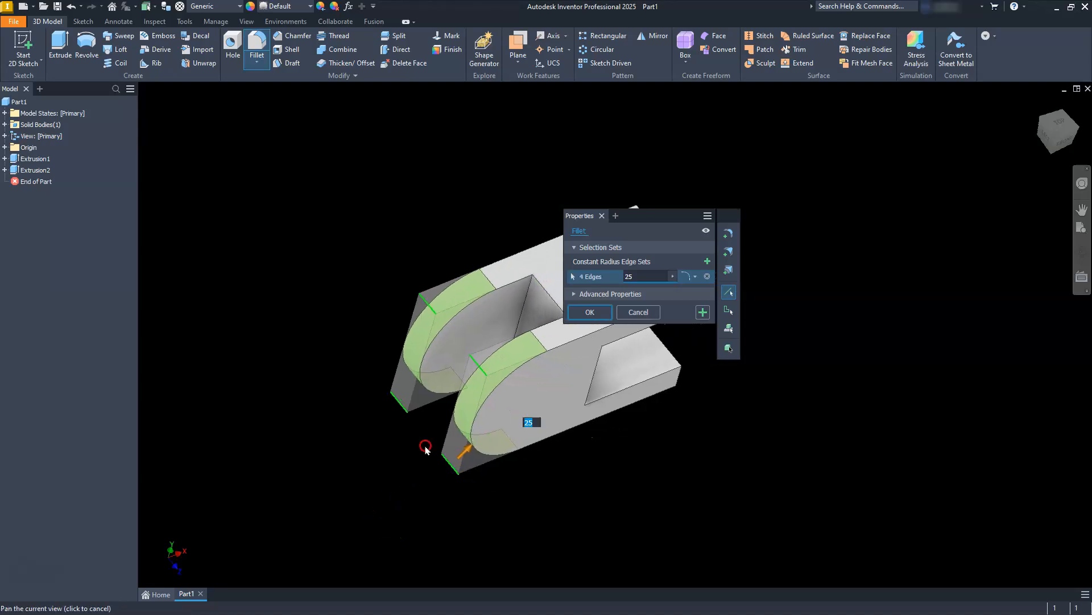
- Add a second 20 mm edge set for the four outer corners of the C opening's two arms and apply the fillet
left_click(706, 261)
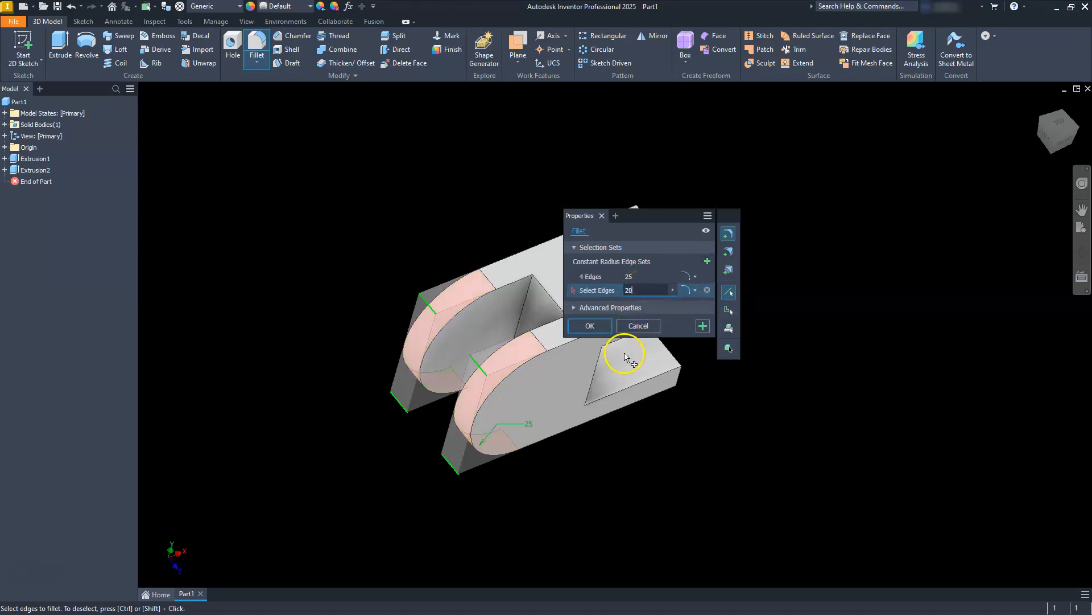
middle_click_drag(603, 421, 419, 410, "shift")
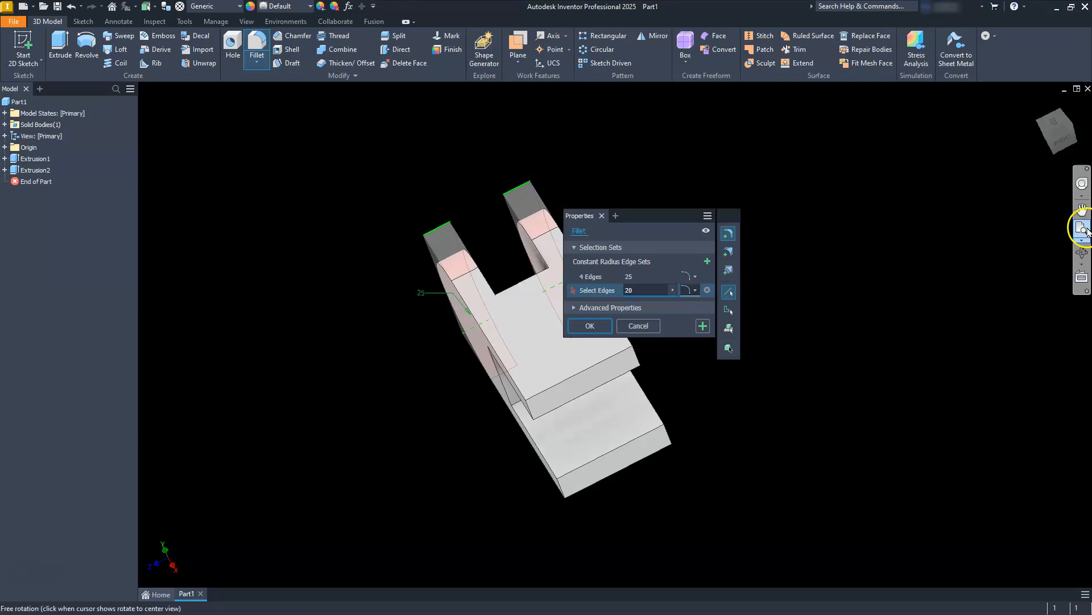
middle_click_drag(542, 447, 480, 444, "shift")
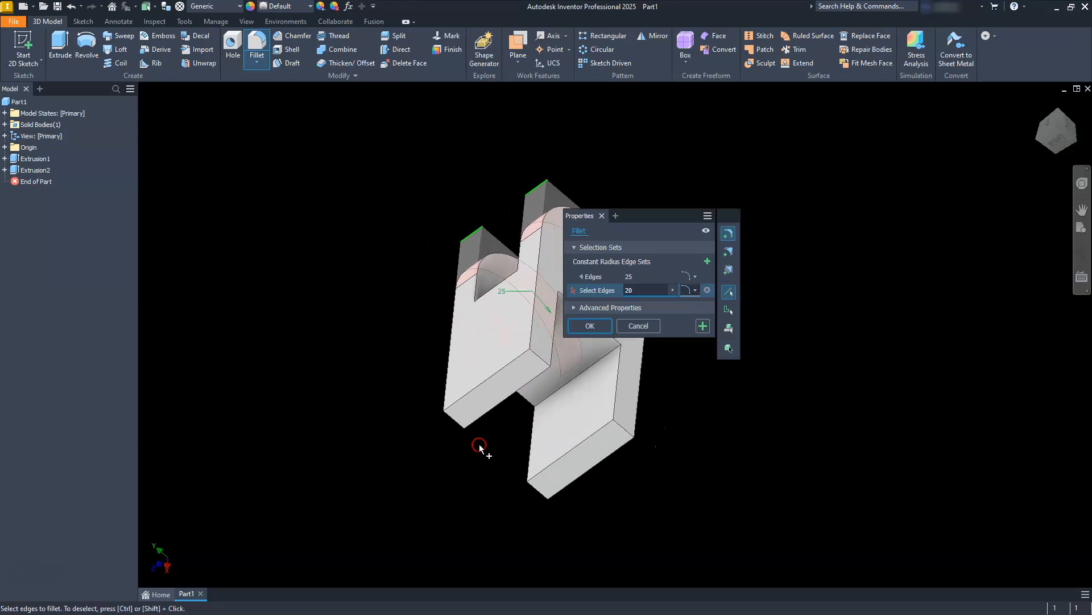
left_click(457, 423)
left_click(457, 421)
left_click(540, 361)
left_click(626, 432)
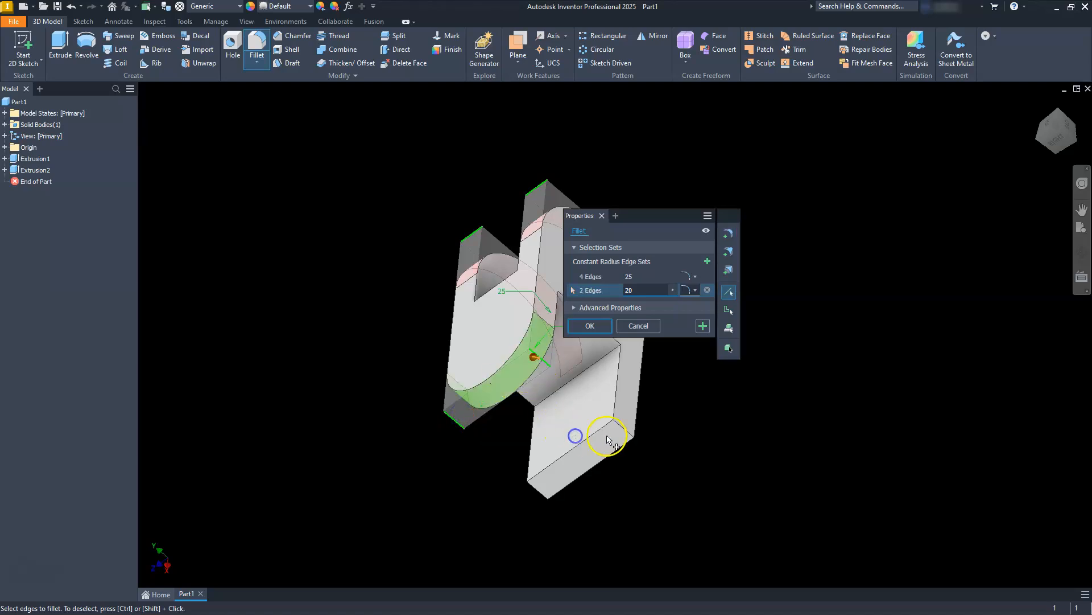
left_click(563, 493)
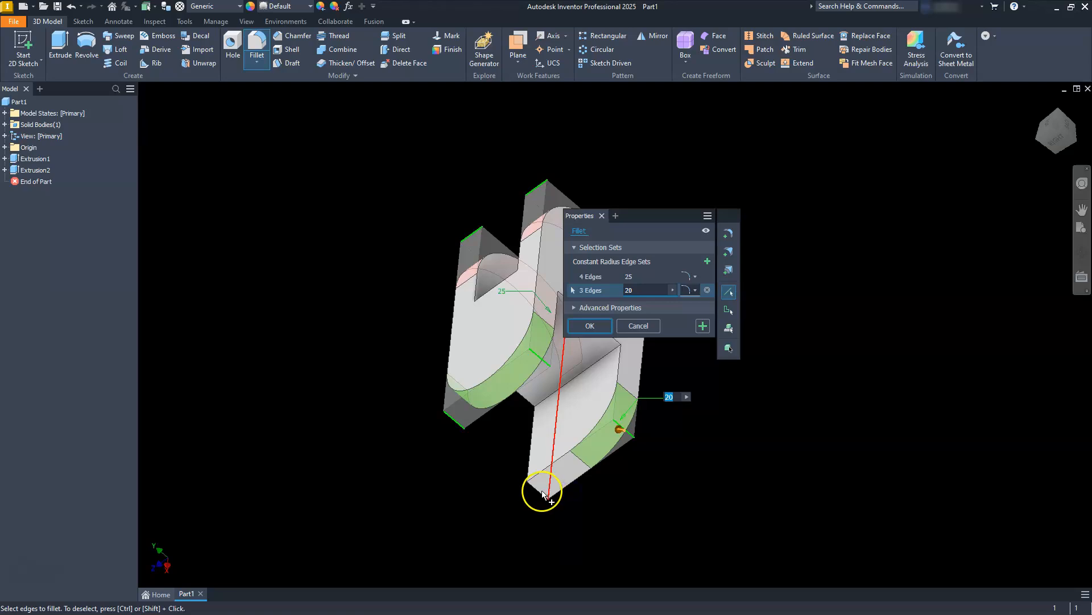
left_click(487, 461)
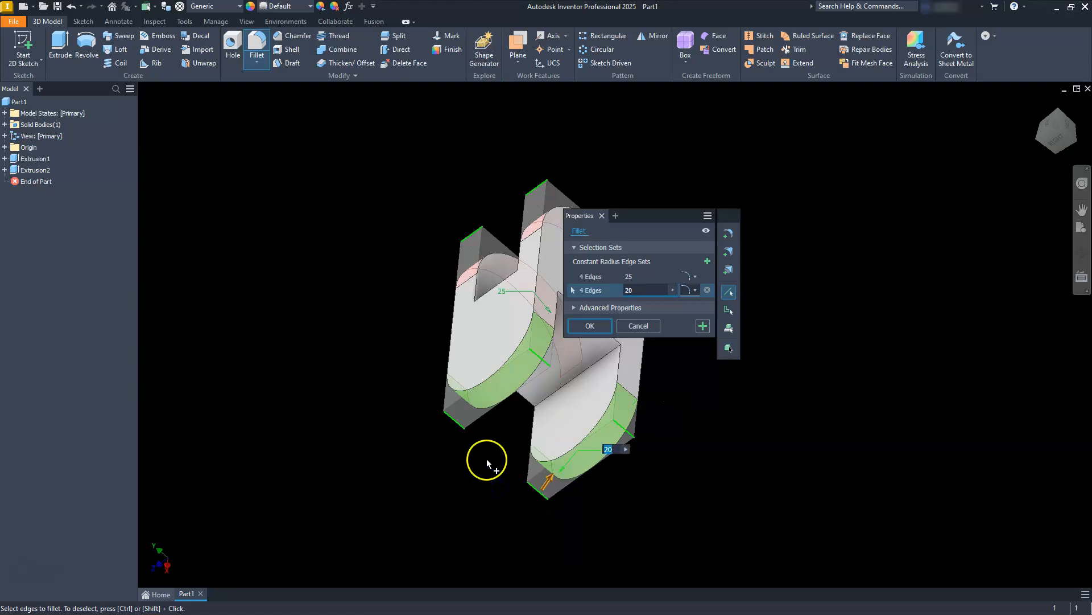
left_click(590, 326)
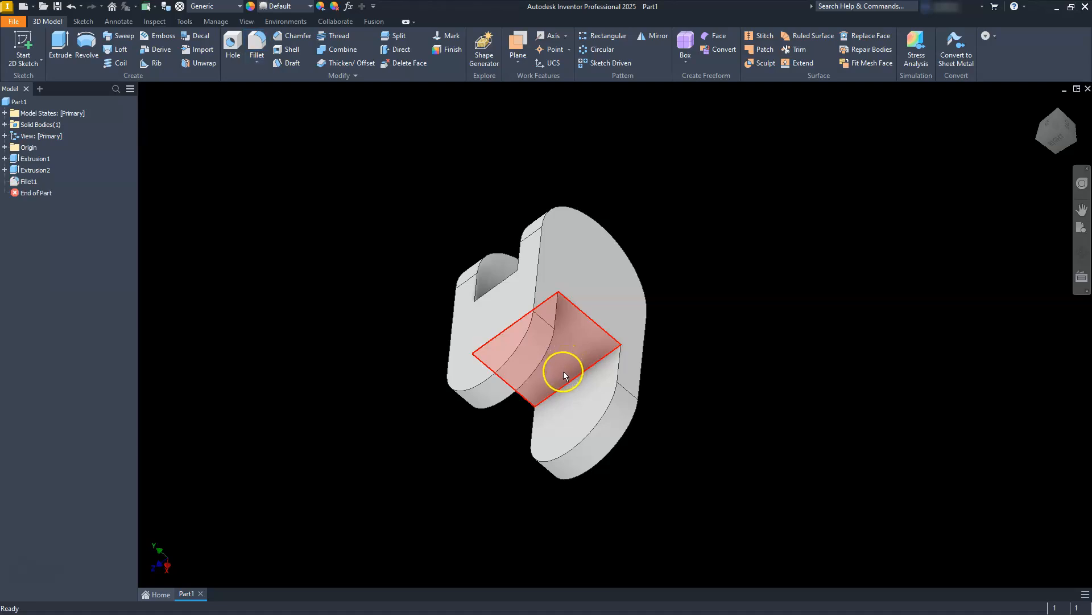
- Cut a 20 mm through-all hole in both arms of the C opening, concentric with their rounded end
middle_click_drag(618, 384, 699, 380)
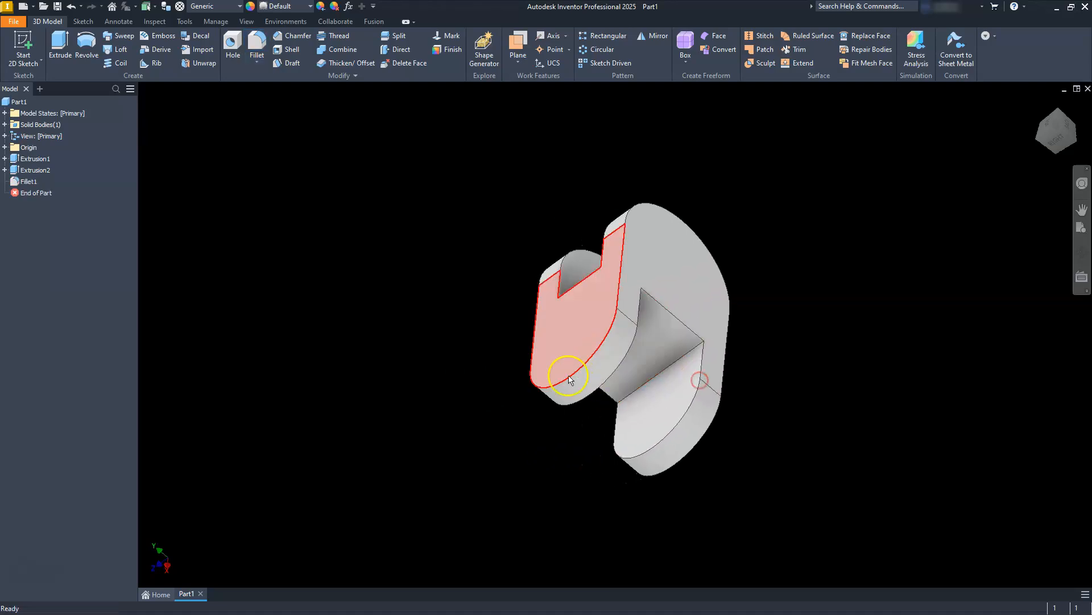
left_click(232, 50)
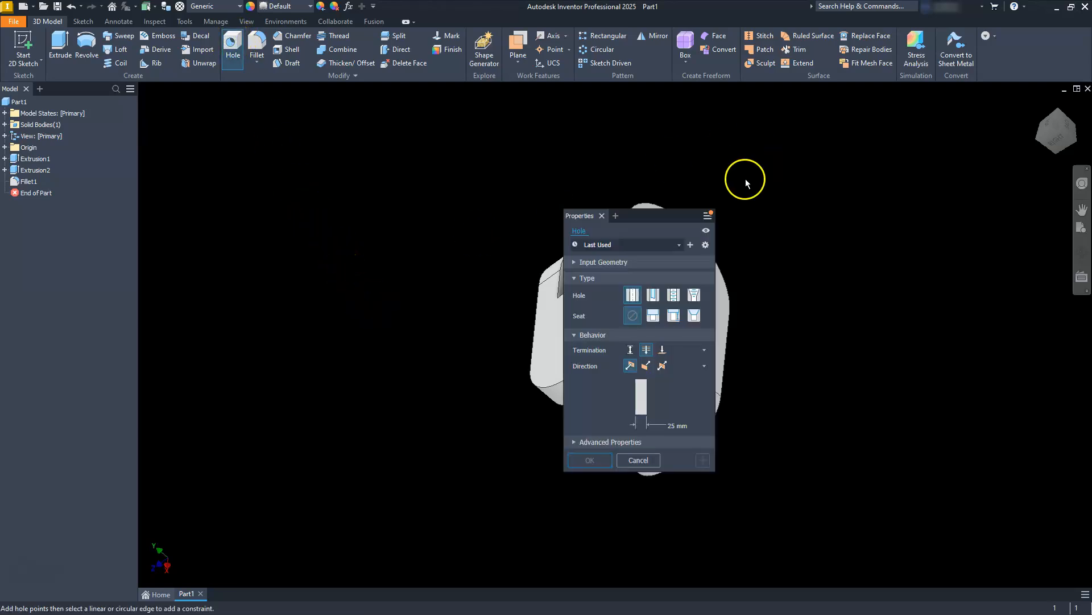
left_click_drag(656, 219, 392, 203)
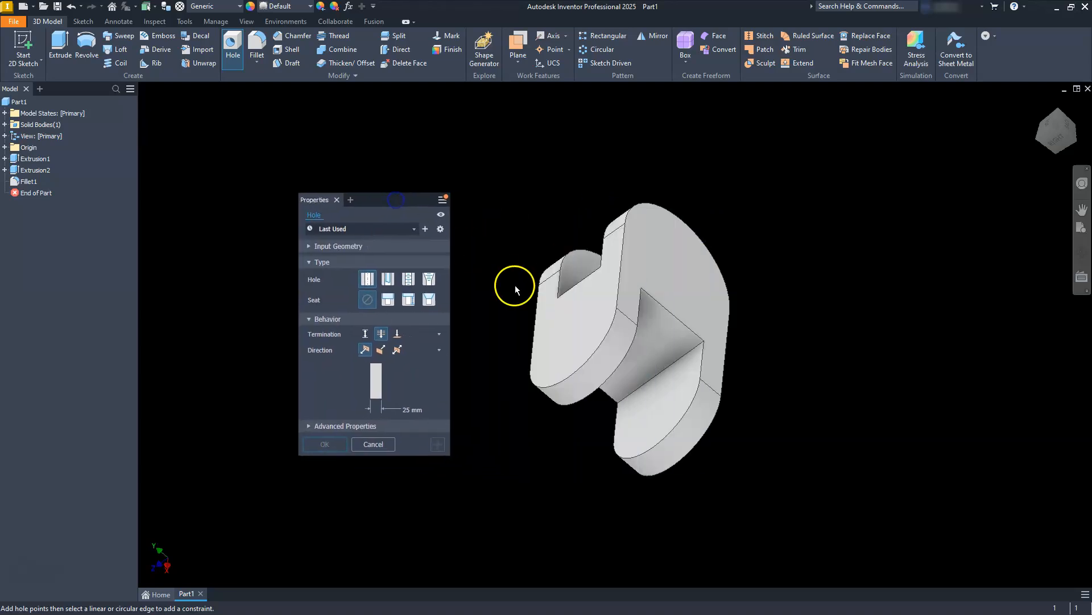
left_click(584, 329)
left_click(572, 390)
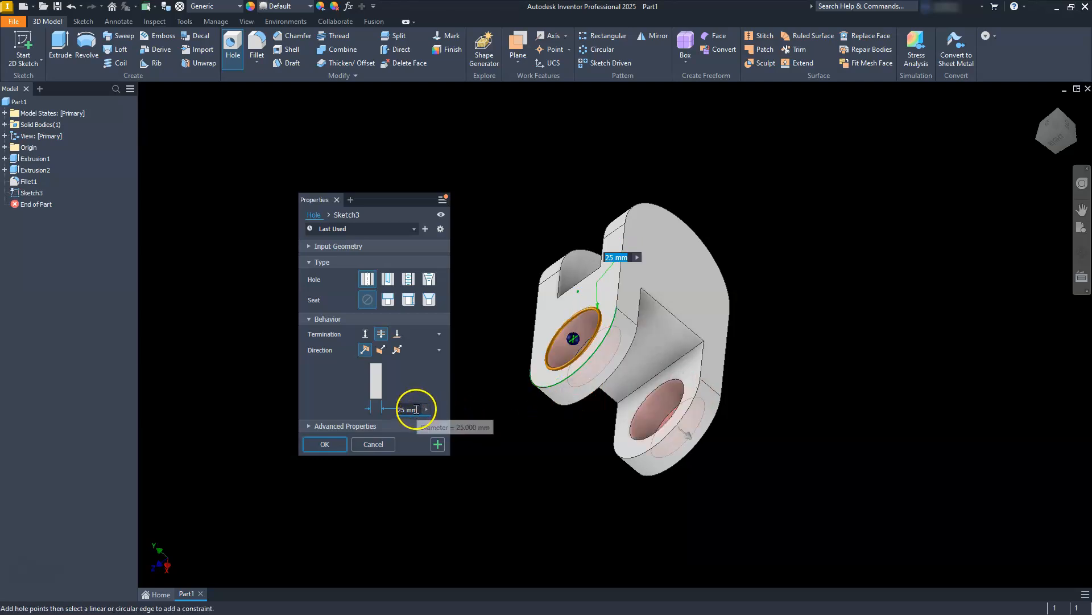
left_click(389, 411)
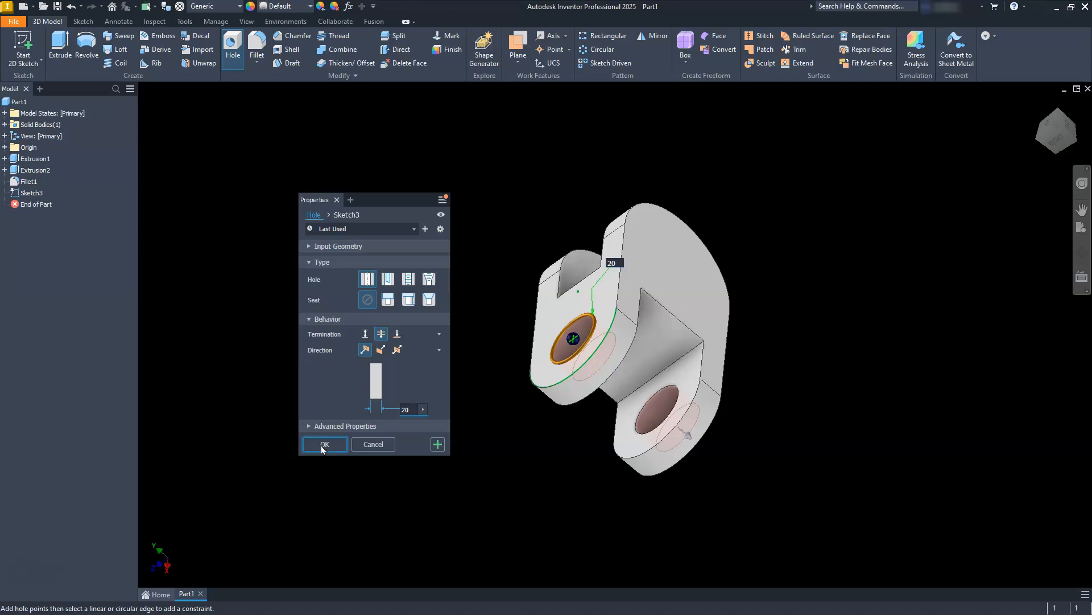
left_click(438, 445)
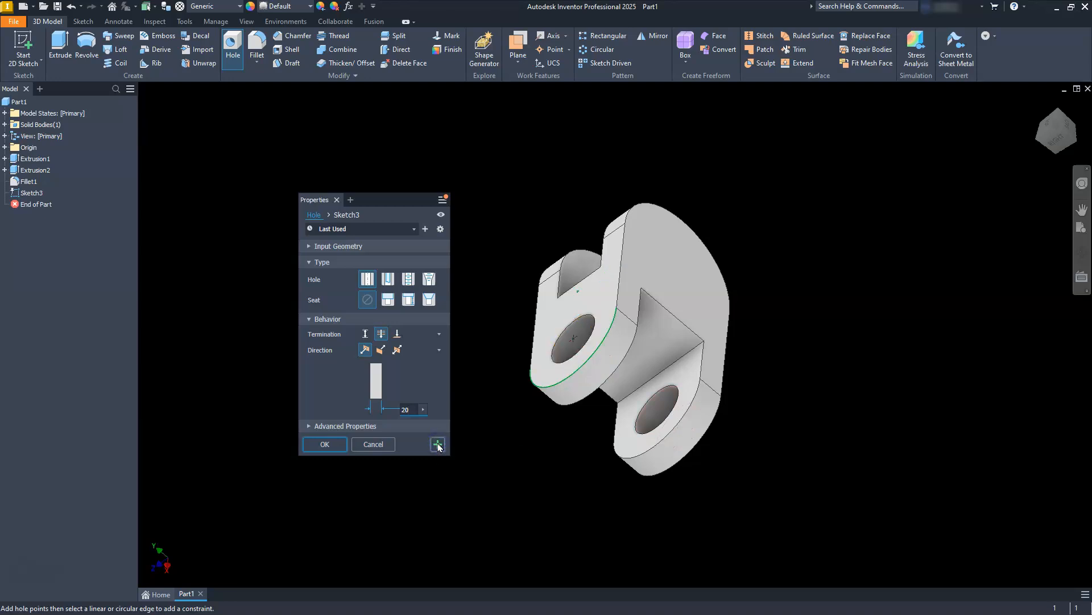
- Cut a 20 mm through-all hole across the two slotted prongs, concentric with the rounded edge of their side face
left_click(668, 245)
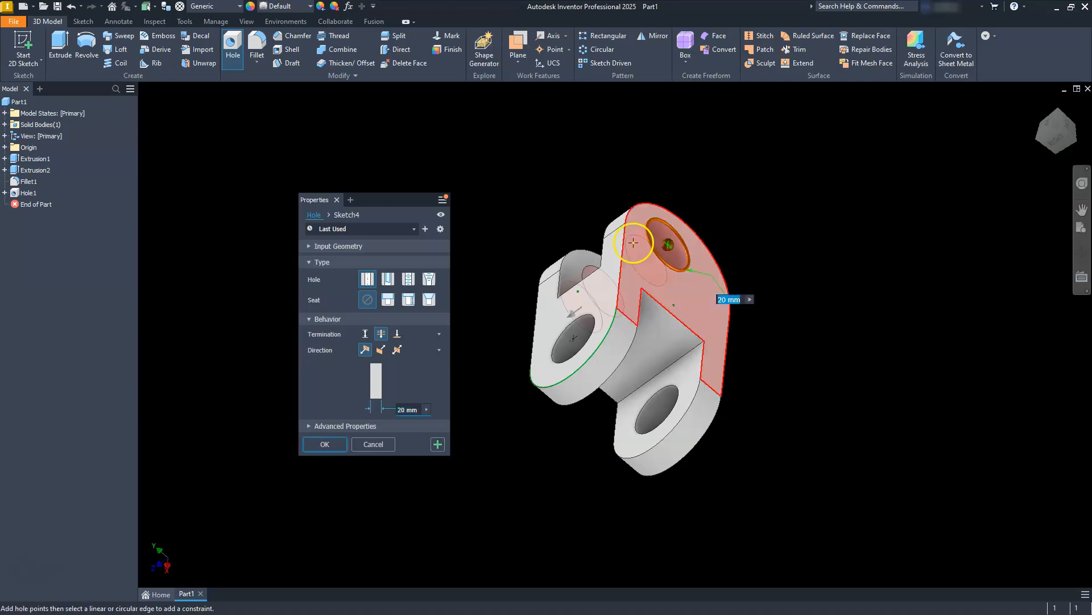
scroll(610, 199, "up", 5)
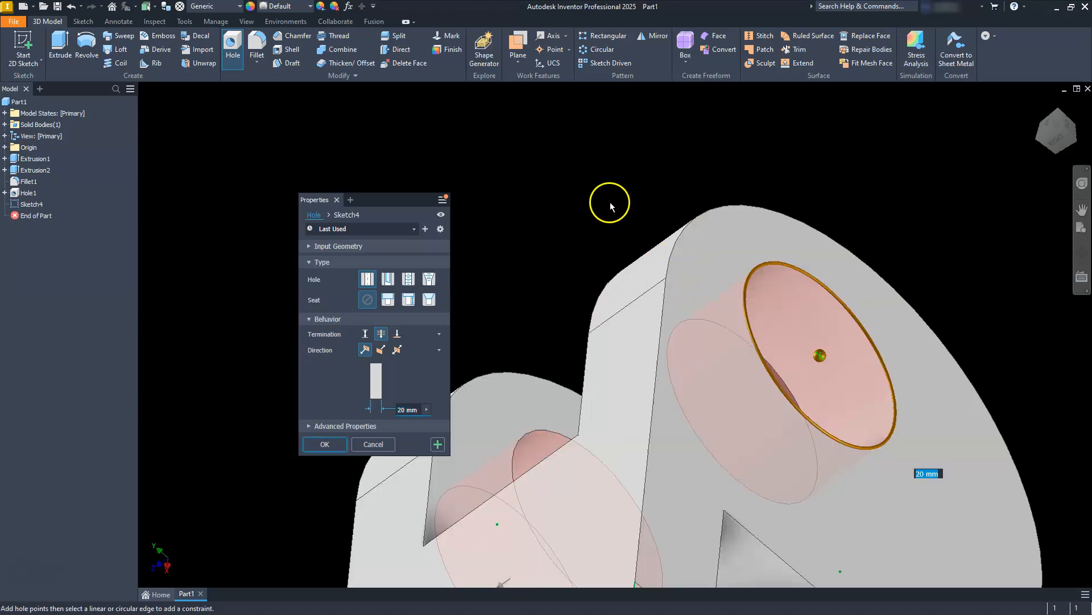
left_click(636, 271)
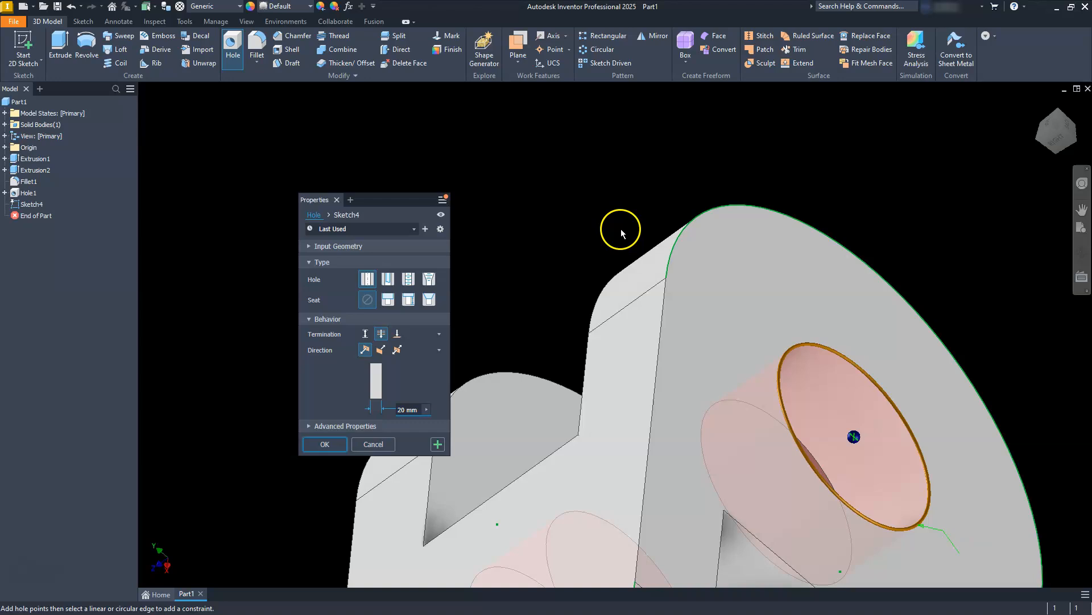
scroll(620, 229, "down", 4)
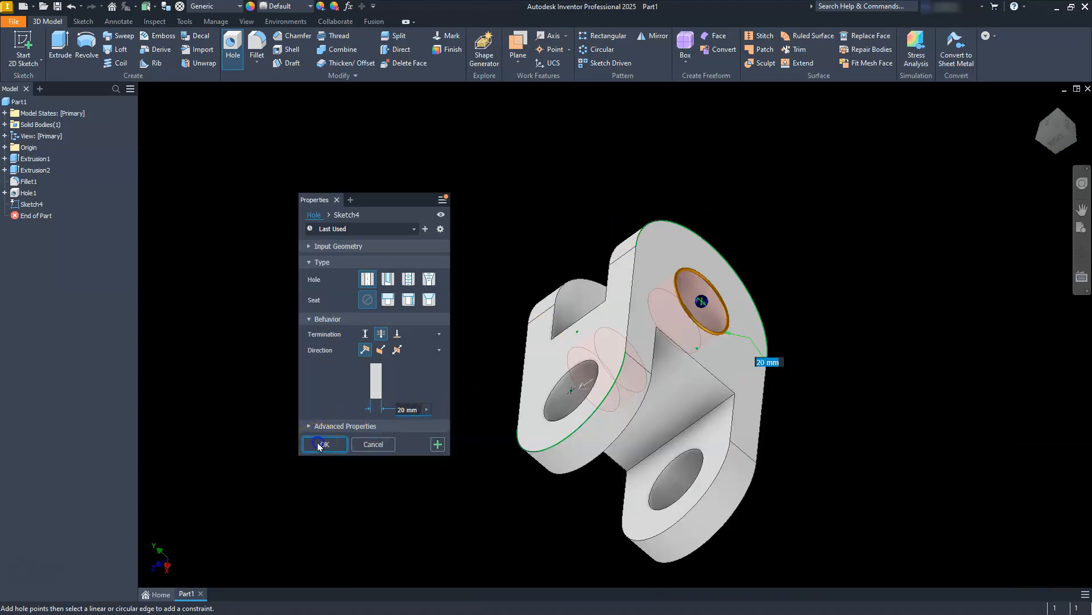
left_click(320, 445)
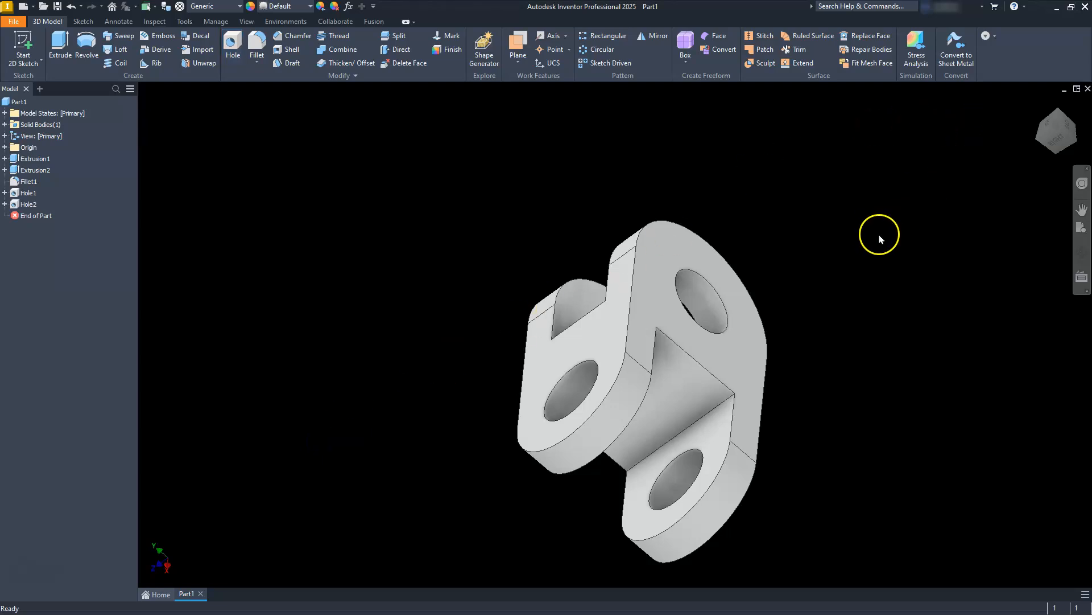
- Examine the finished bracket and its holes up close from the isometric home view
middle_click(807, 211)
middle_click(808, 211)
middle_click_drag(672, 290, 805, 258)
left_click(1062, 130)
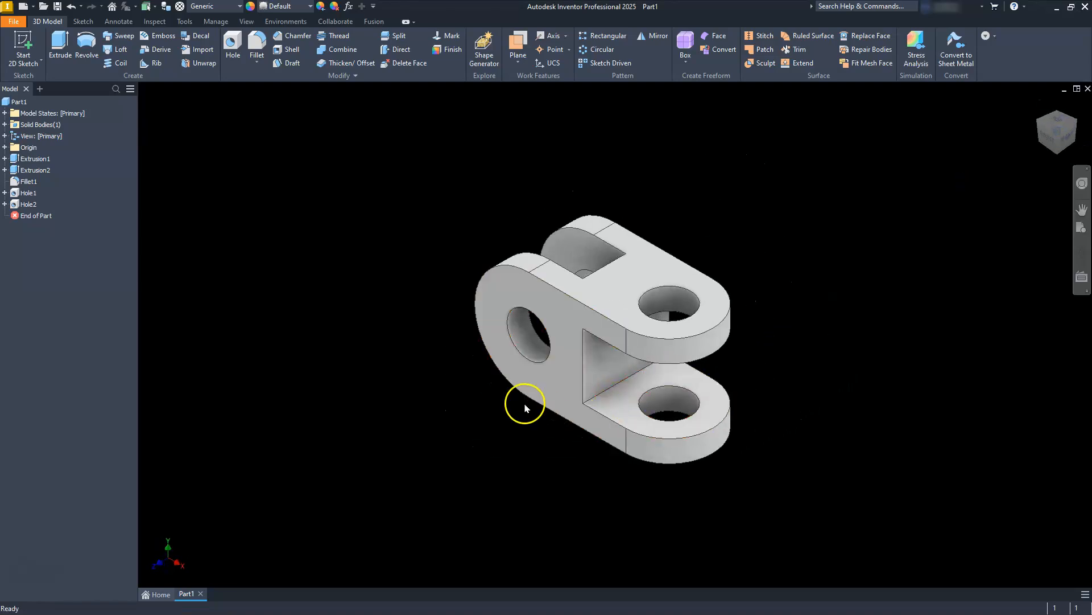
scroll(502, 413, "down", 3)
middle_click_drag(529, 349, 446, 384)
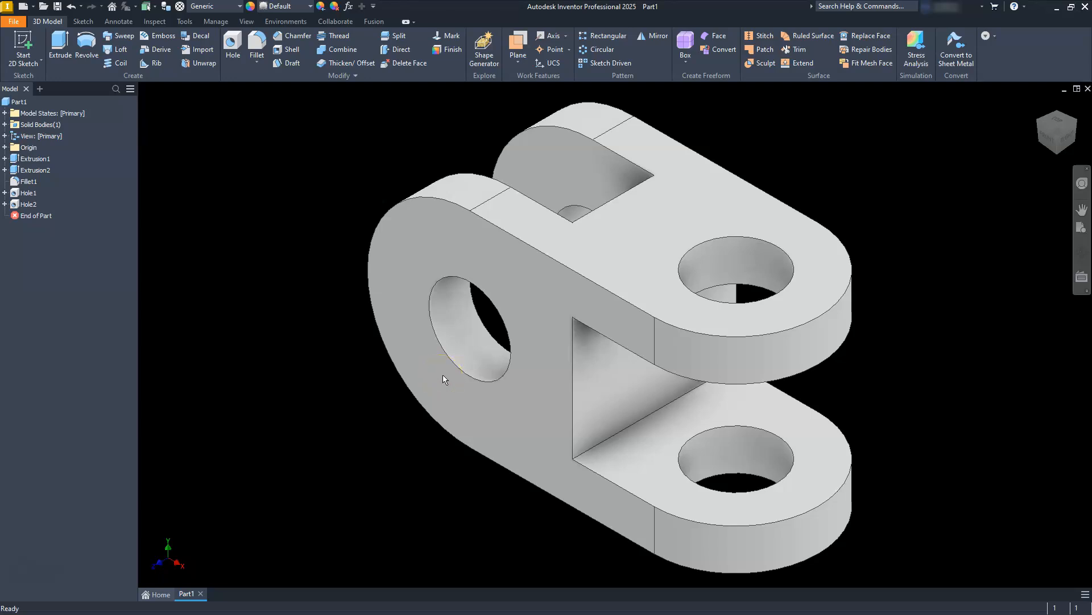
left_click(460, 393)
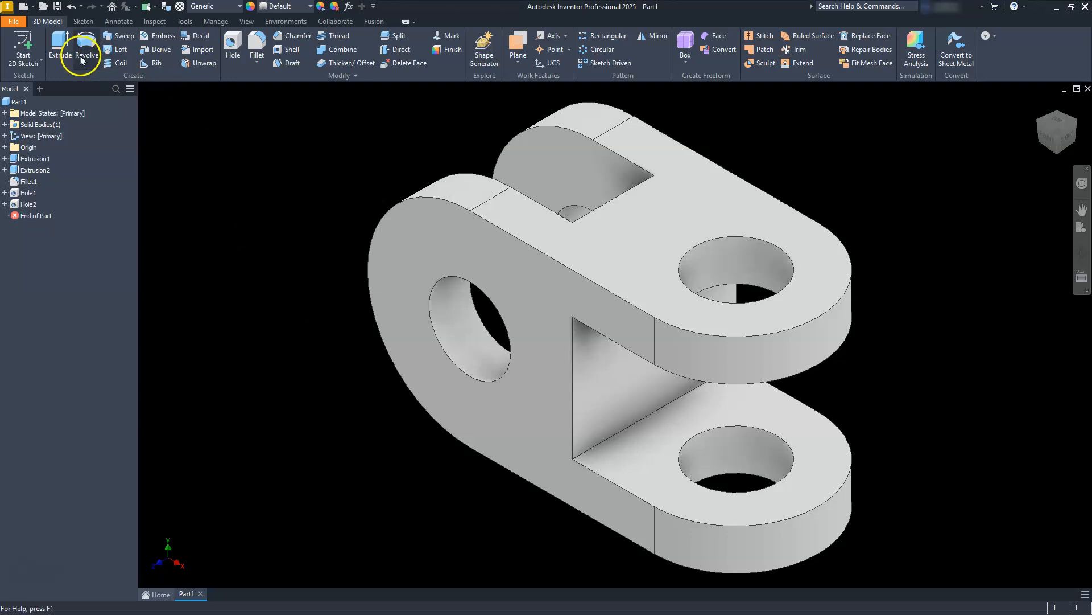
- Save the part as Part2.ipt in the bonus folder, replacing the existing file
left_click(55, 7)
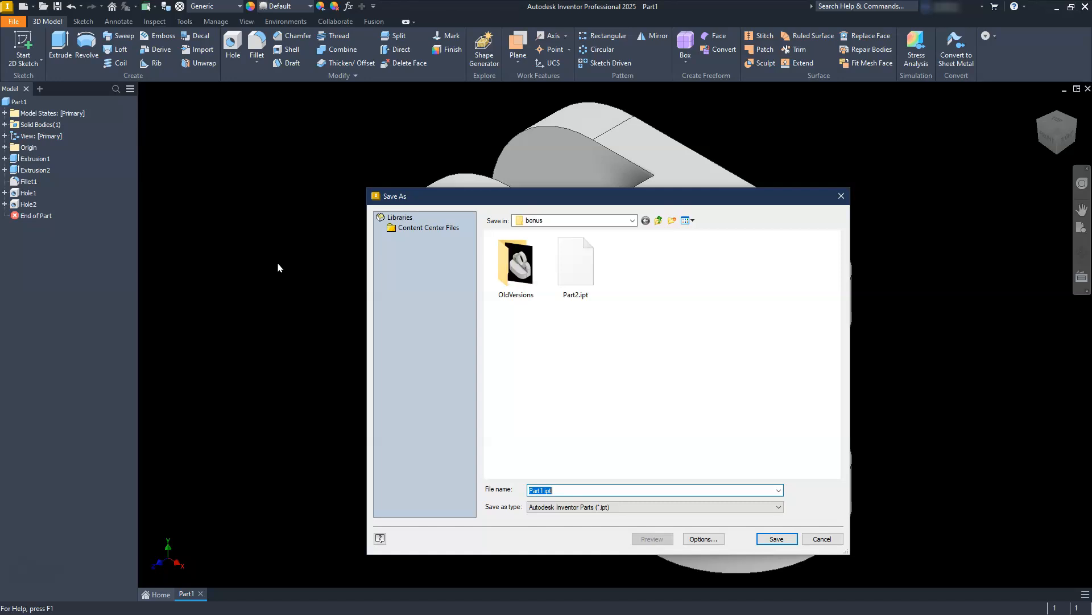
left_click(577, 270)
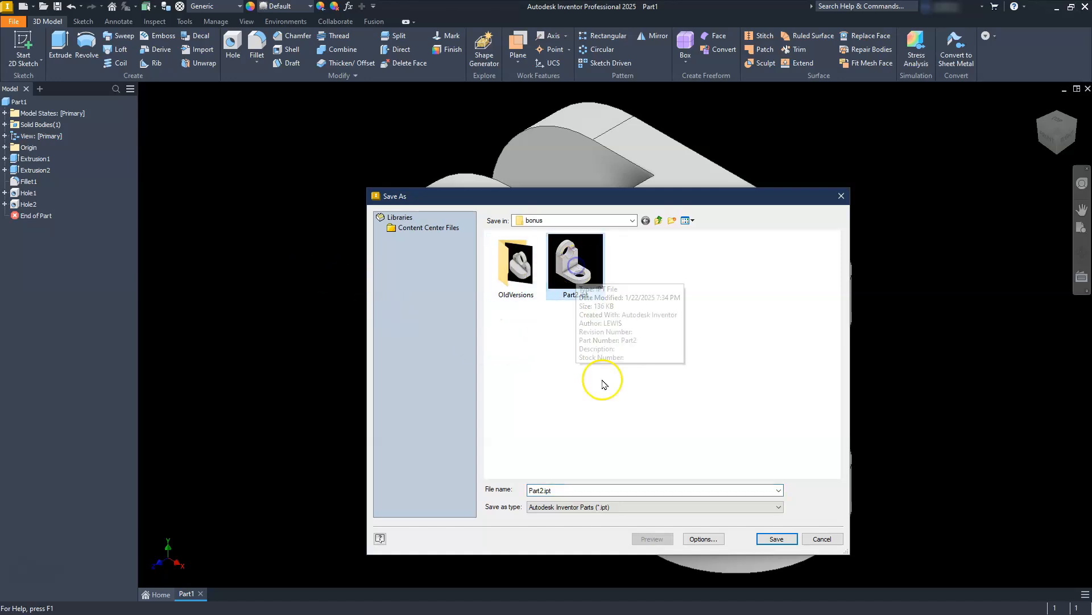
left_click(777, 539)
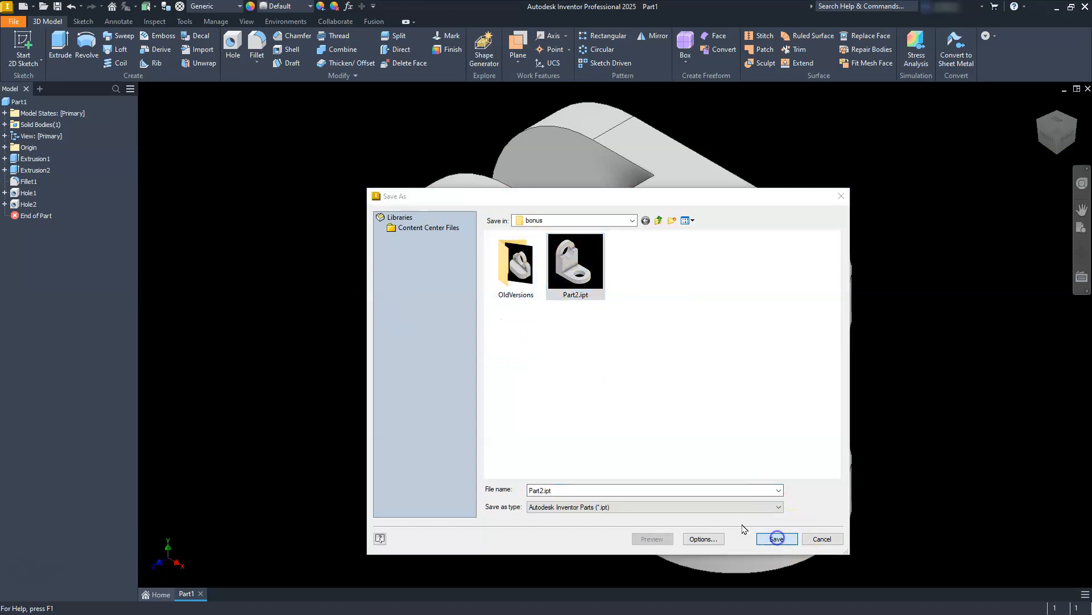
left_click(570, 312)
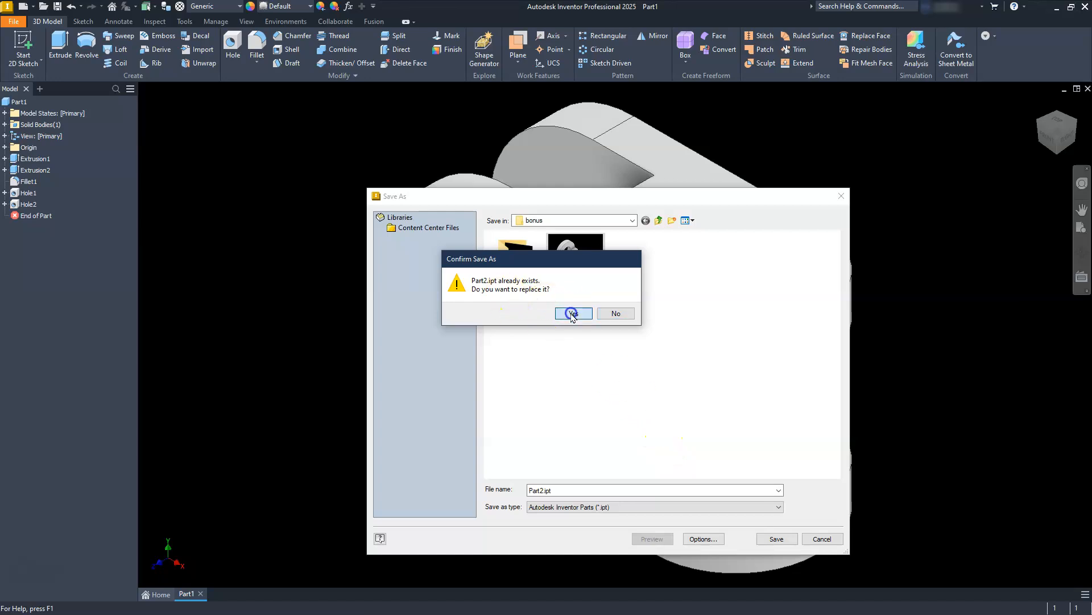
left_click(373, 481)
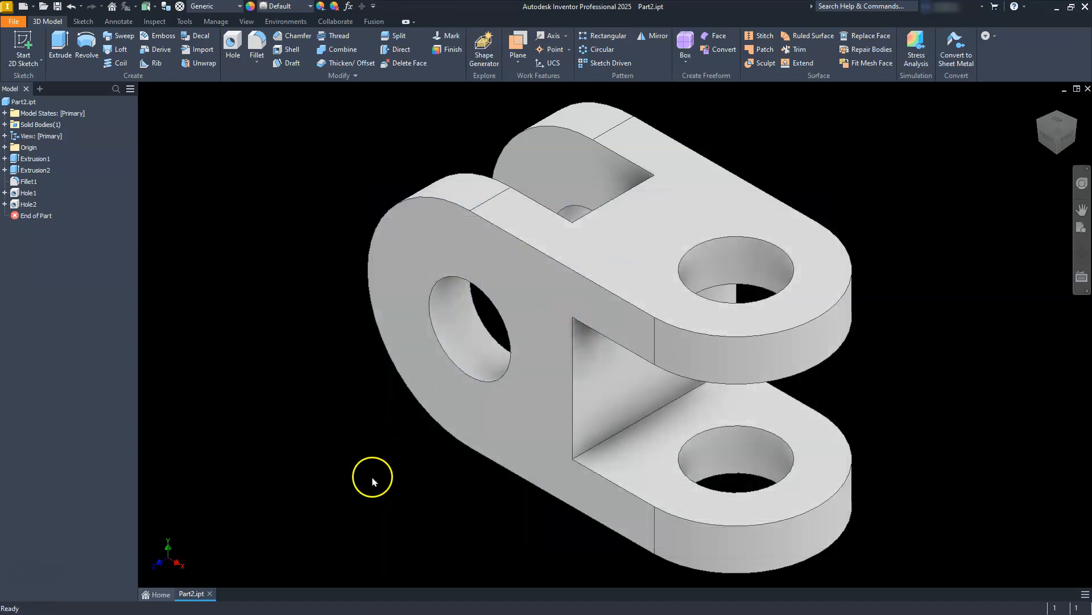
- Create a metric drawing from the ANSI (mm).idw template and delete the ANSI - Large title block from its sheet
left_click(23, 7)
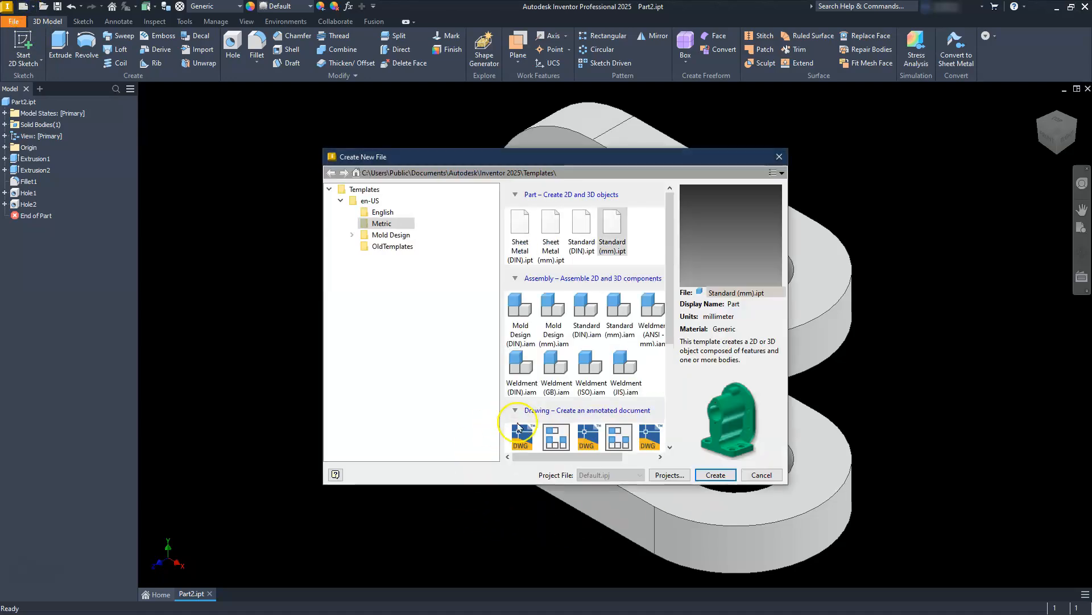
scroll(565, 406, "down", 2)
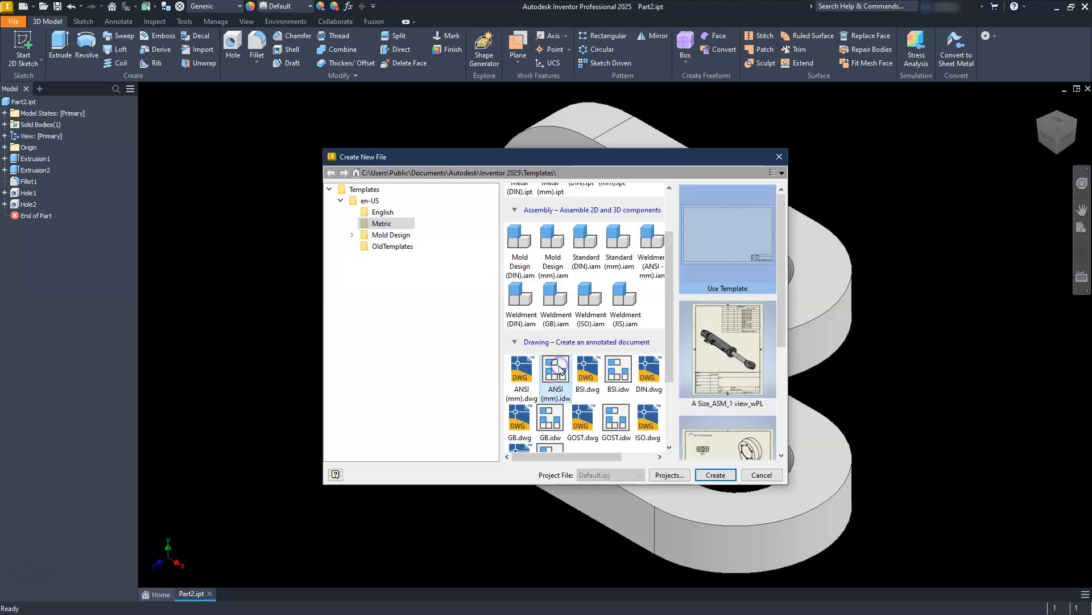
left_click(717, 475)
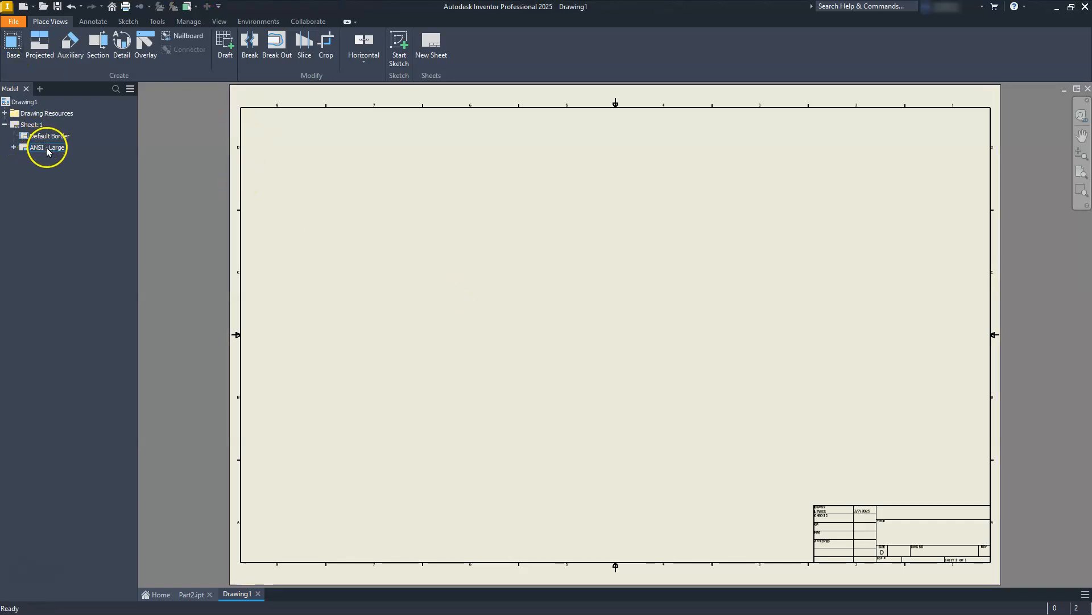
right_click(46, 146)
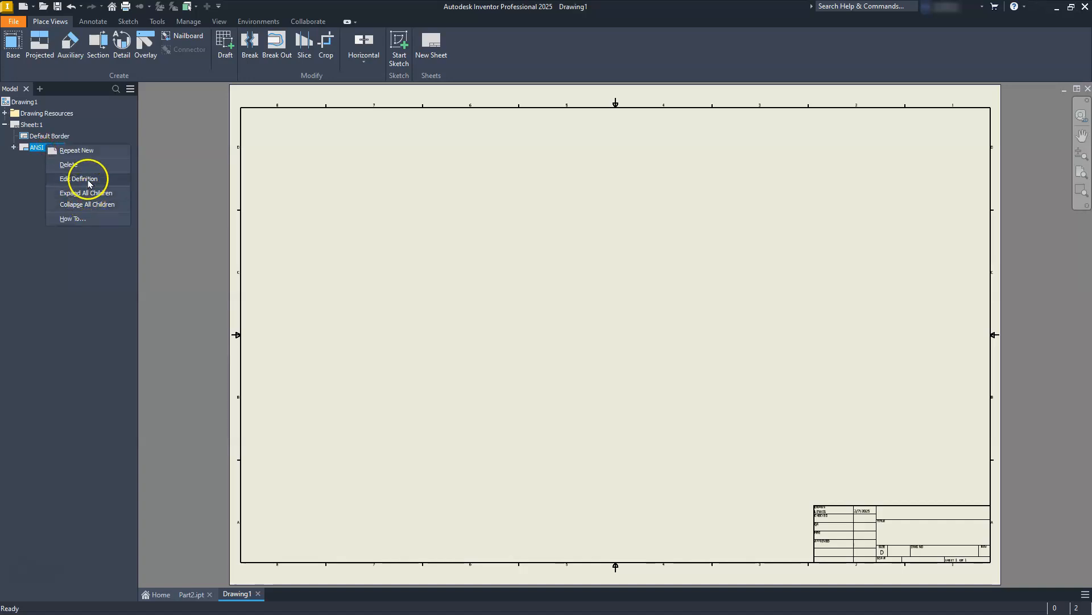
left_click(80, 165)
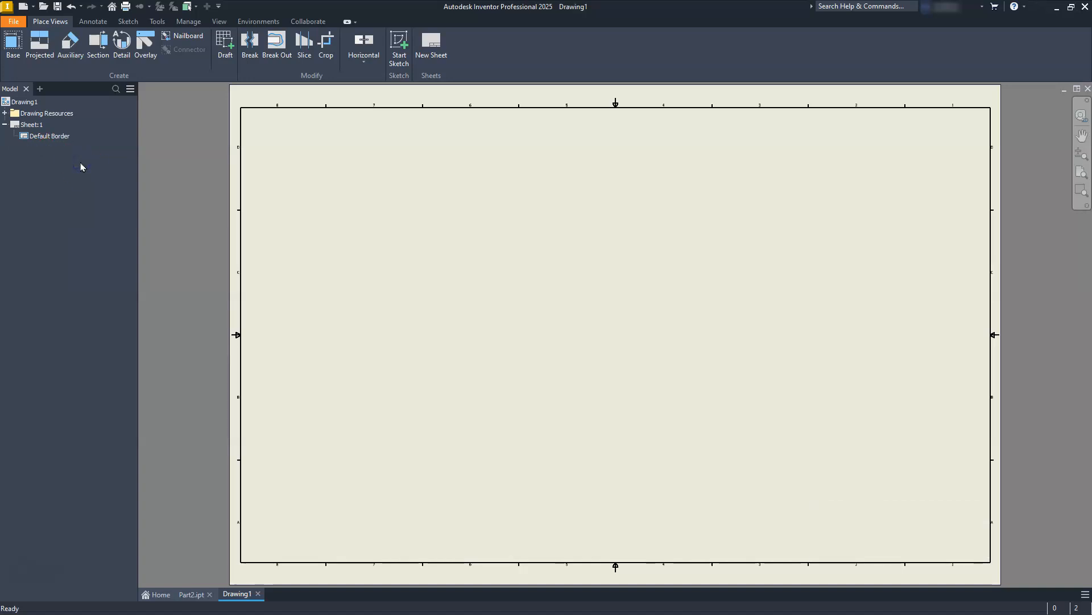
- Change the drawing sheet's size to B, keeping the landscape orientation
double_click(31, 125)
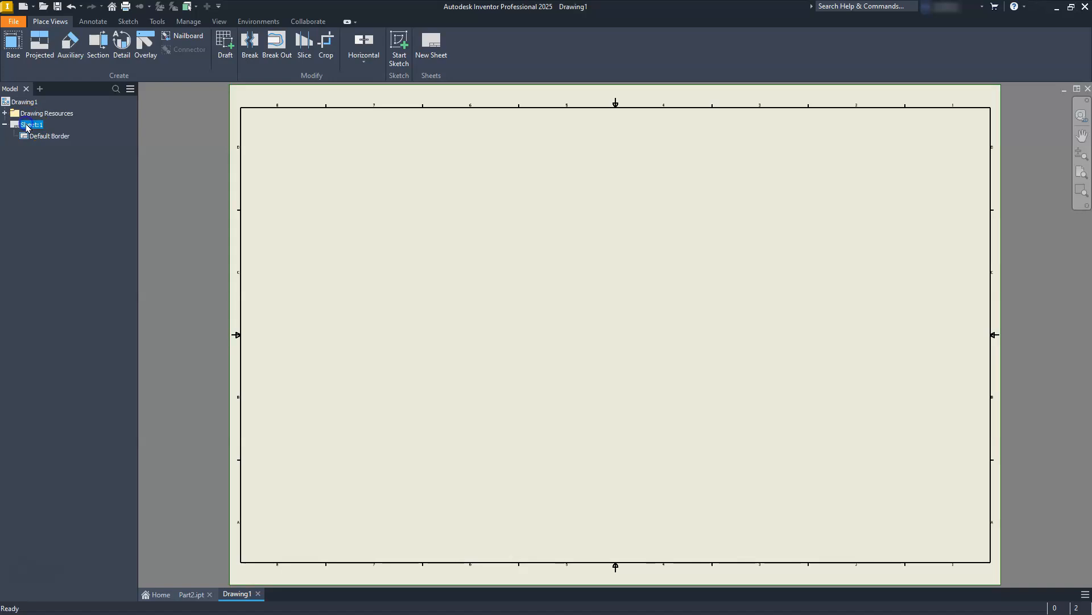
right_click(27, 126)
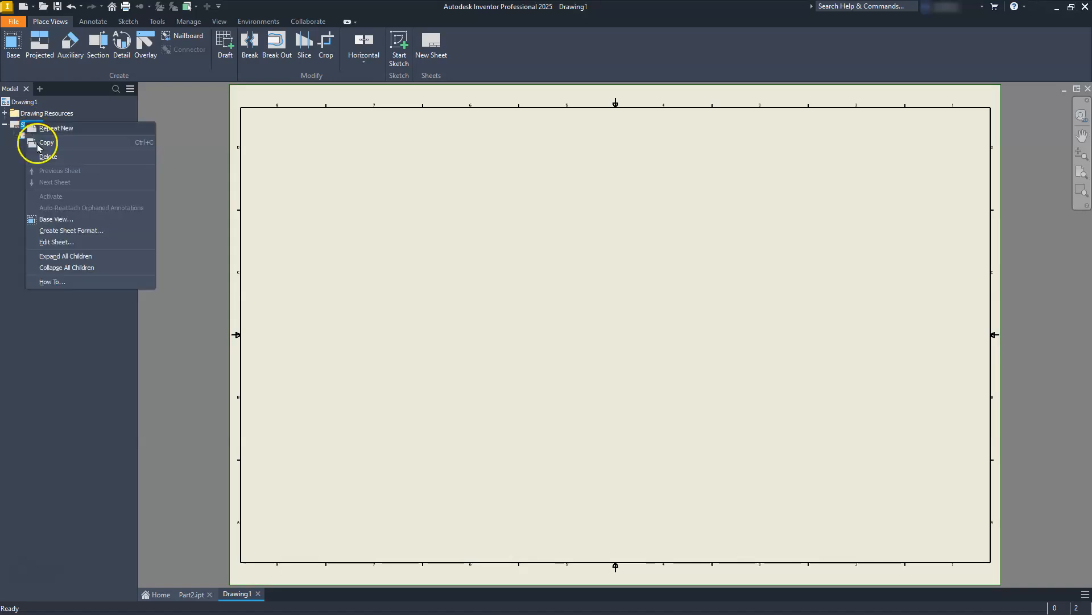
left_click(63, 242)
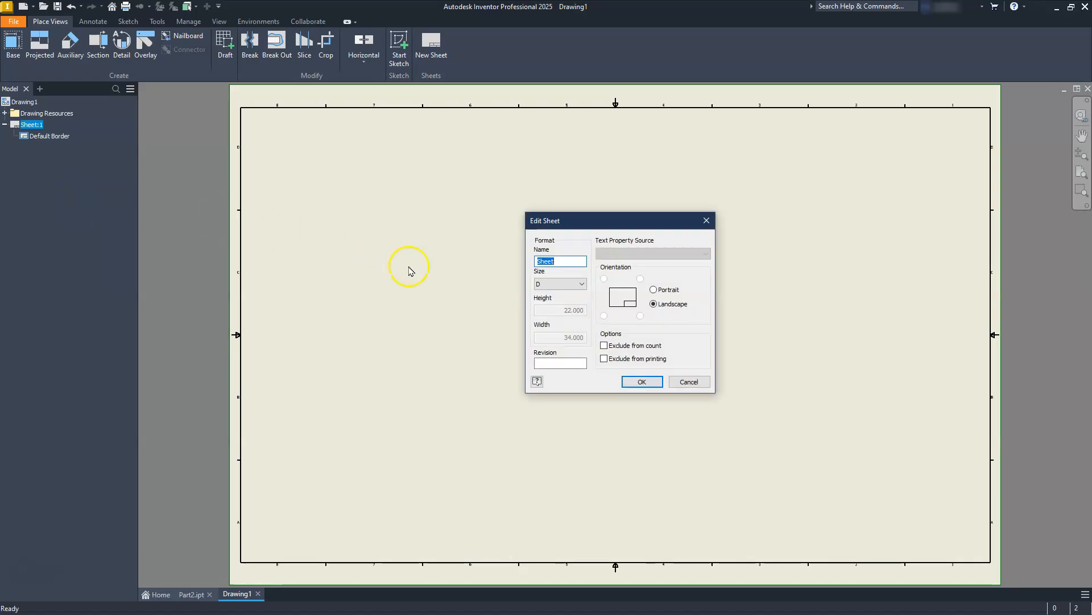
left_click(557, 284)
left_click(554, 302)
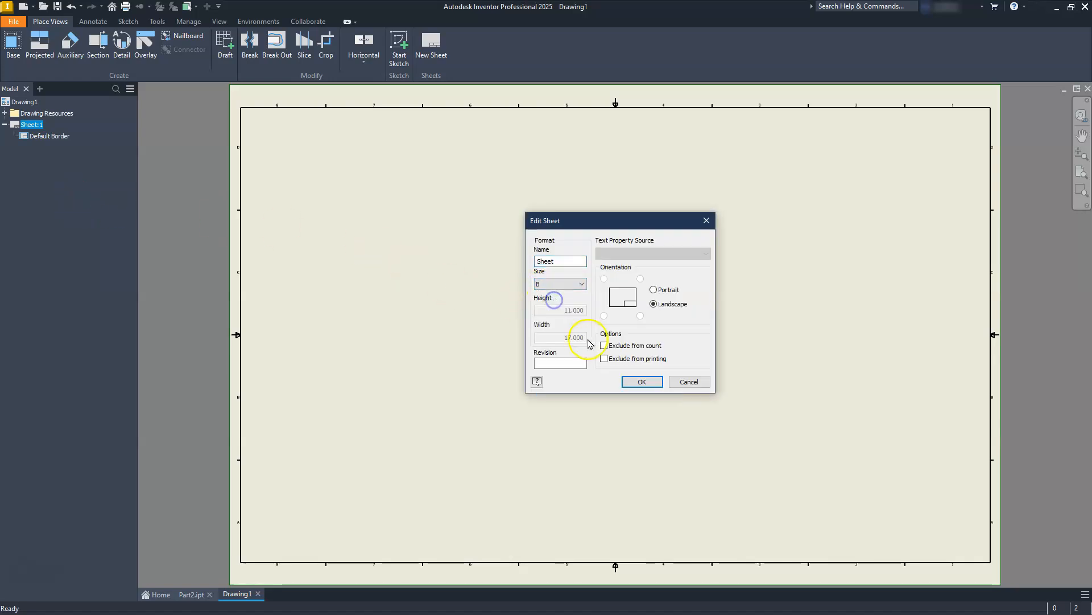
left_click(636, 381)
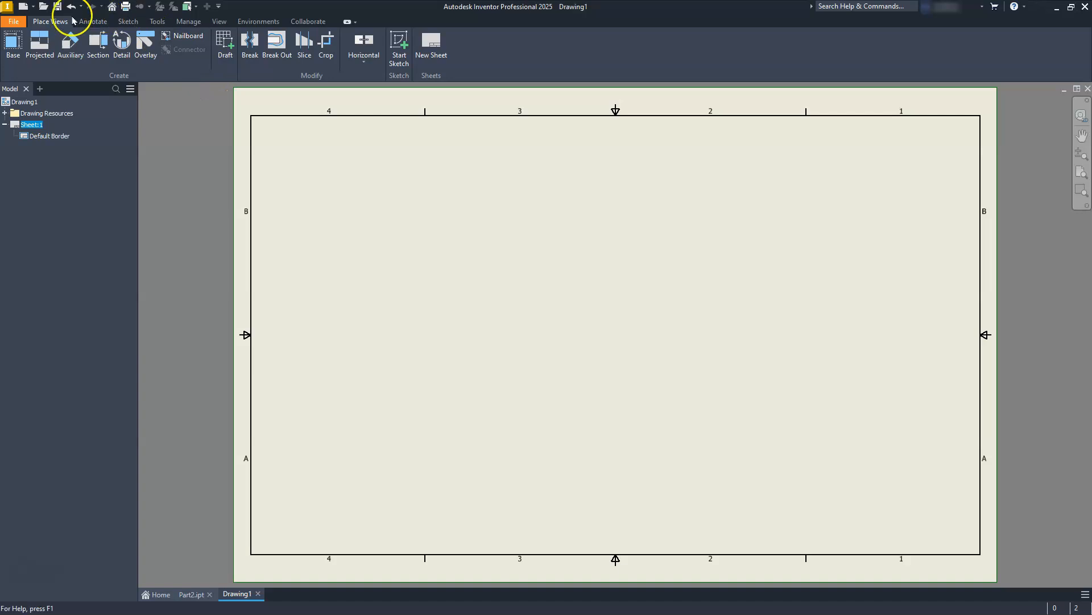
- Place a 1:1 front base view of Part2.ipt in the sheet's lower-left area with projected top, right side and isometric views
left_click(13, 40)
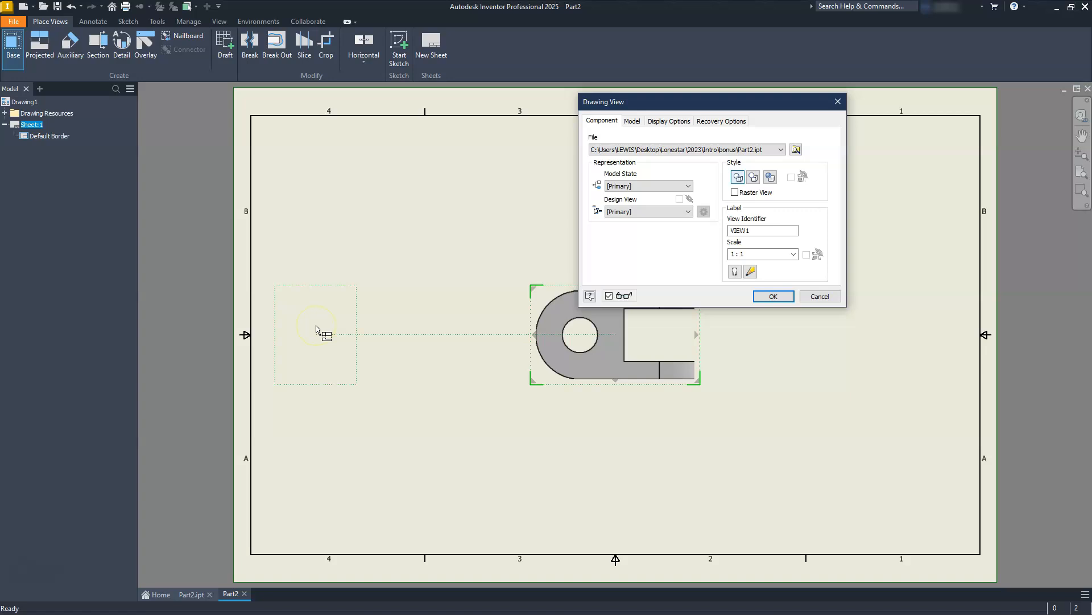
left_click_drag(631, 341, 459, 455)
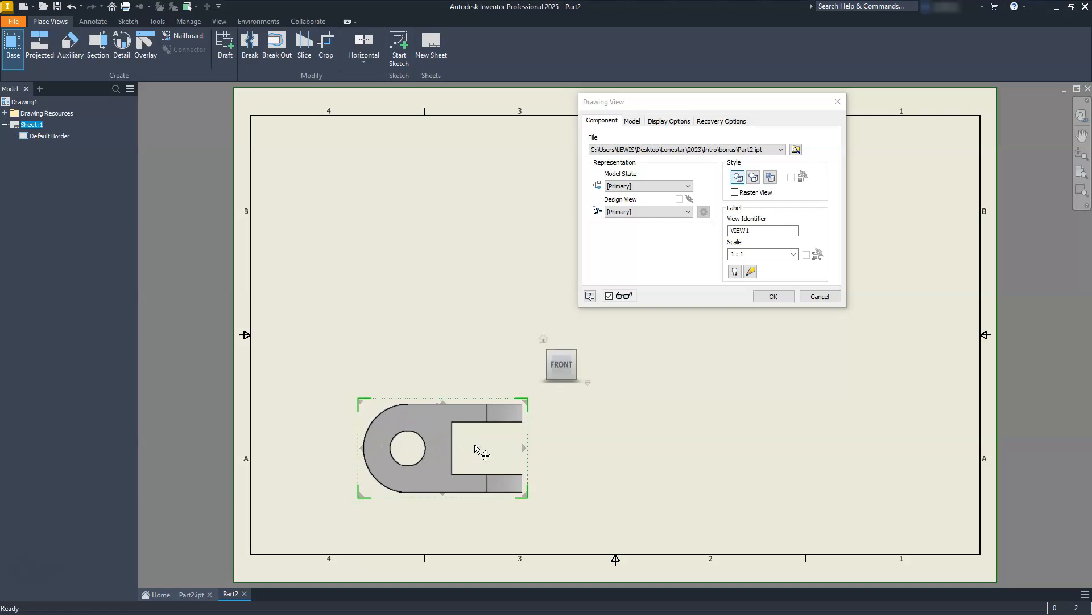
left_click(475, 445)
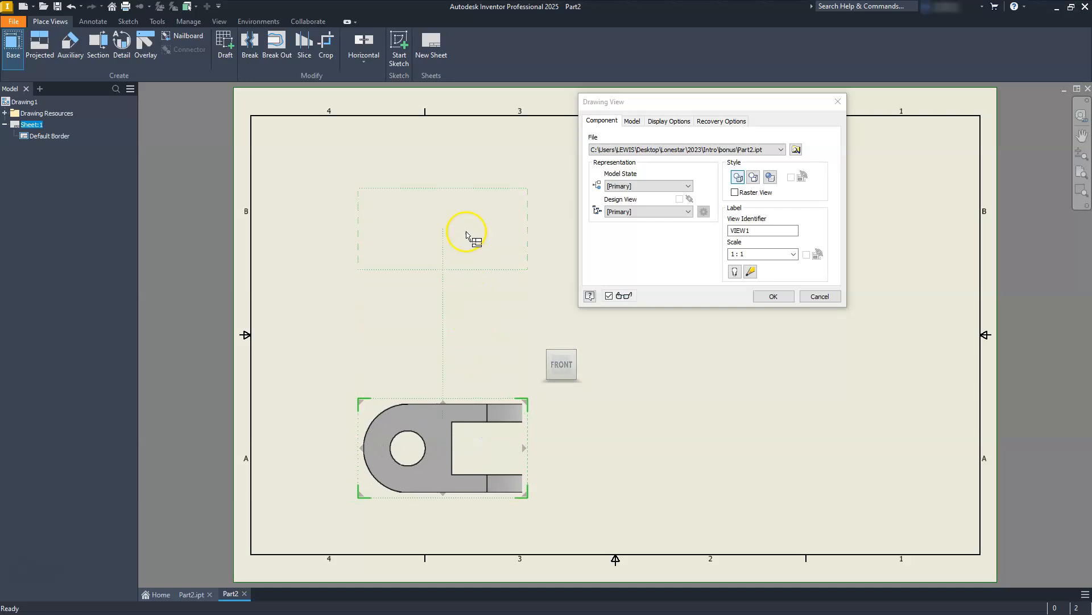
left_click(463, 228)
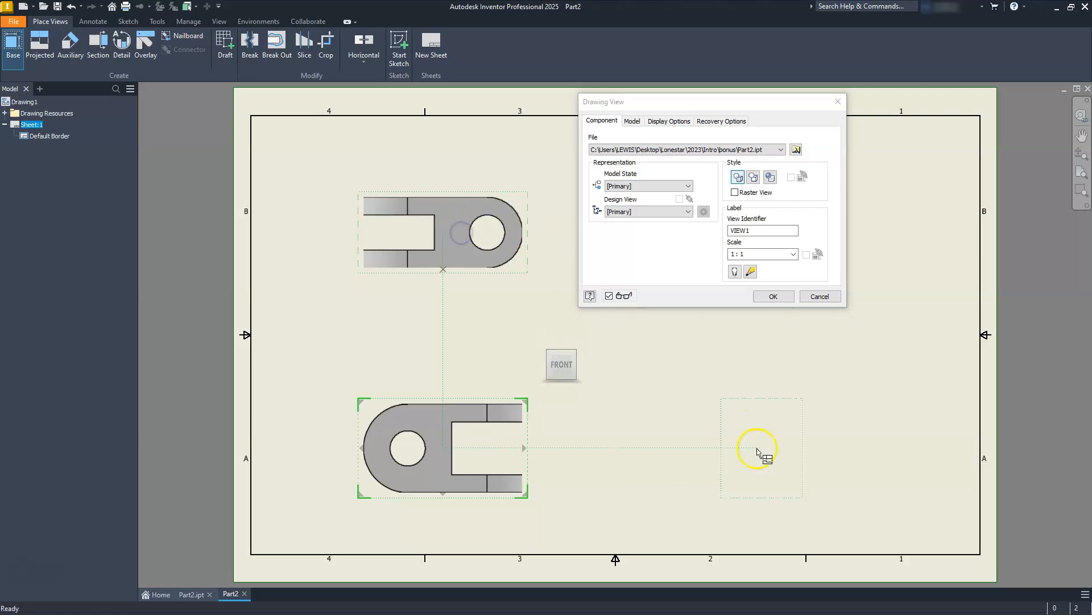
left_click(777, 464)
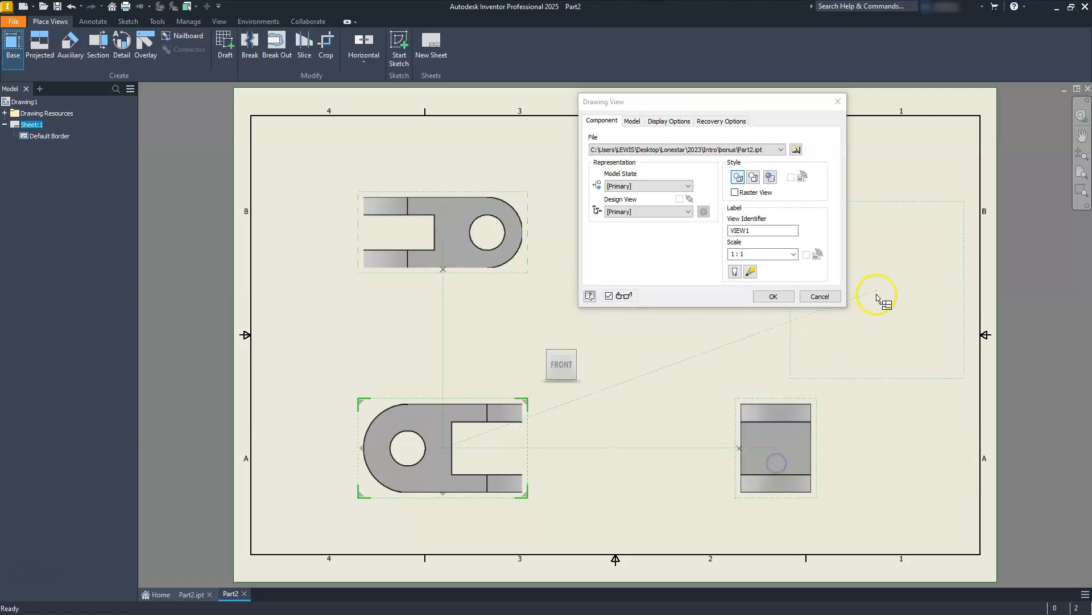
left_click(878, 210)
left_click(773, 295)
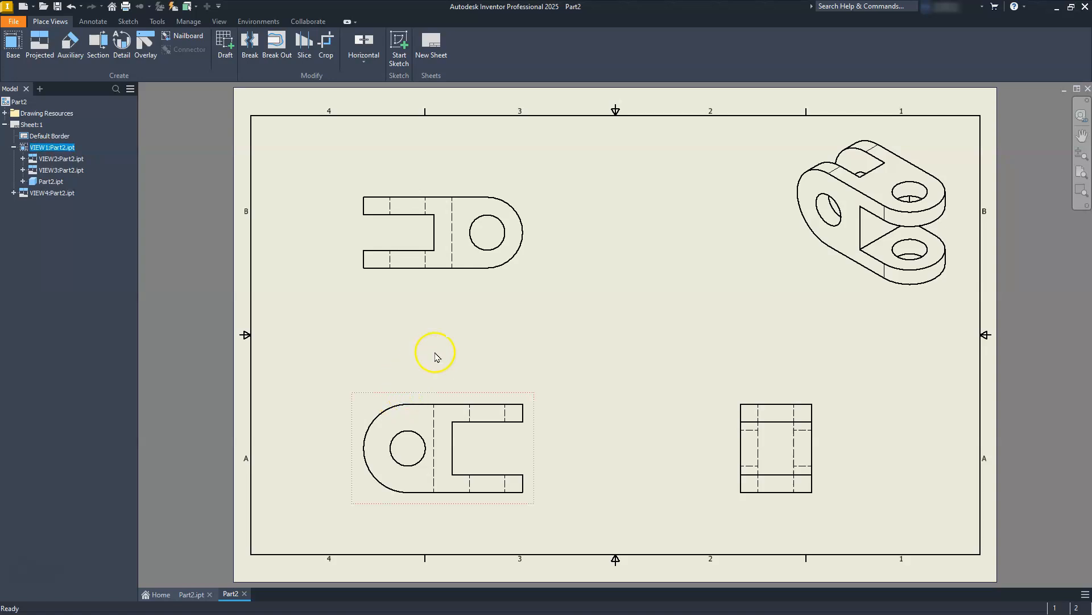
right_click(397, 395)
left_click(401, 361)
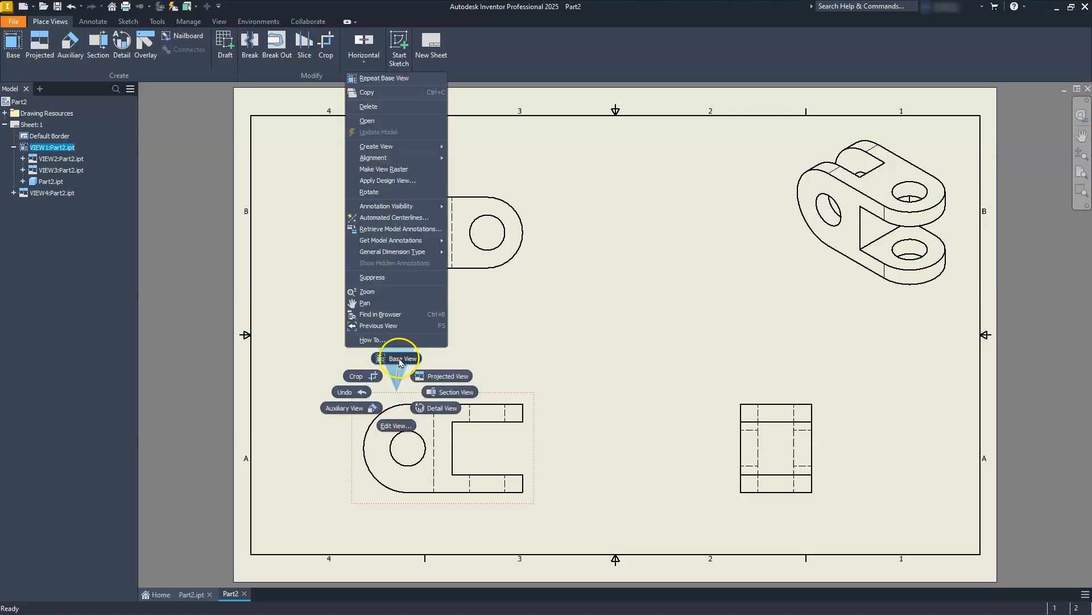
left_click(401, 361)
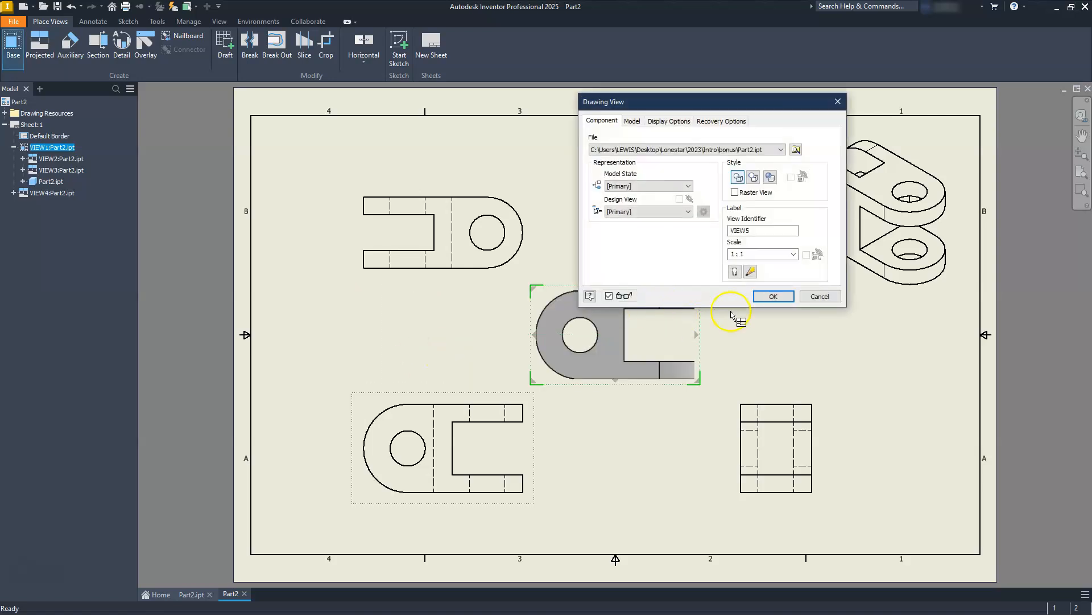
left_click(817, 296)
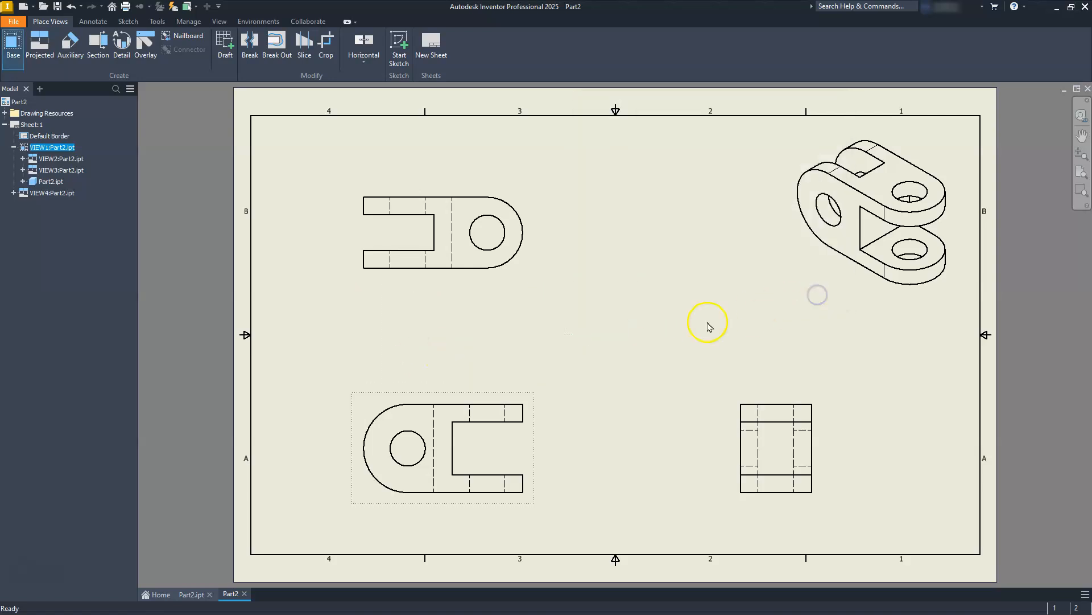
- Set the front base view's scale to 1.5 and nudge the top and front views slightly upward on the sheet
left_click(475, 392)
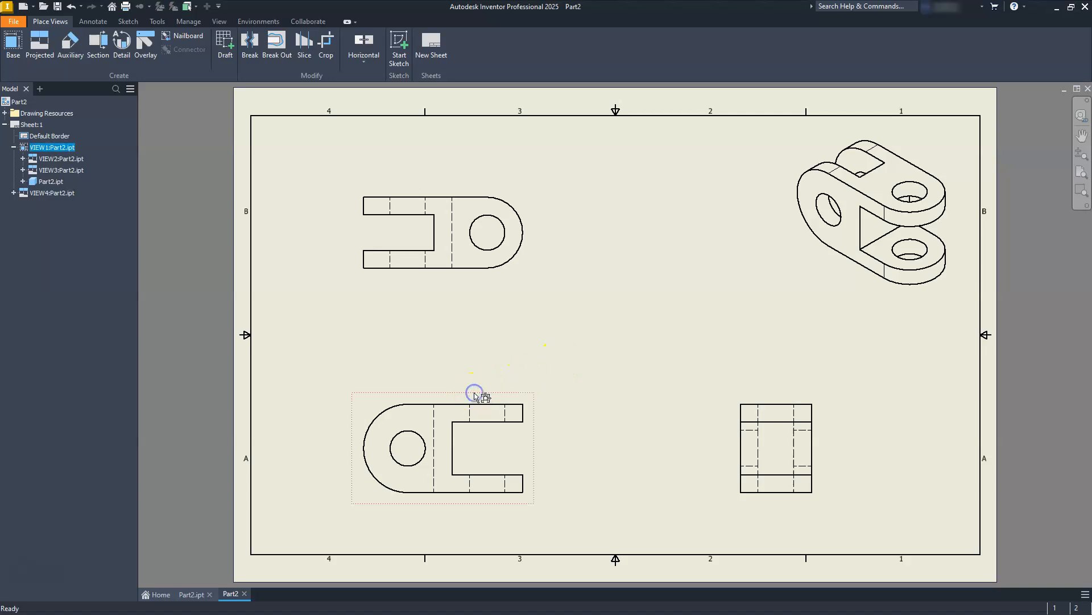
double_click(474, 395)
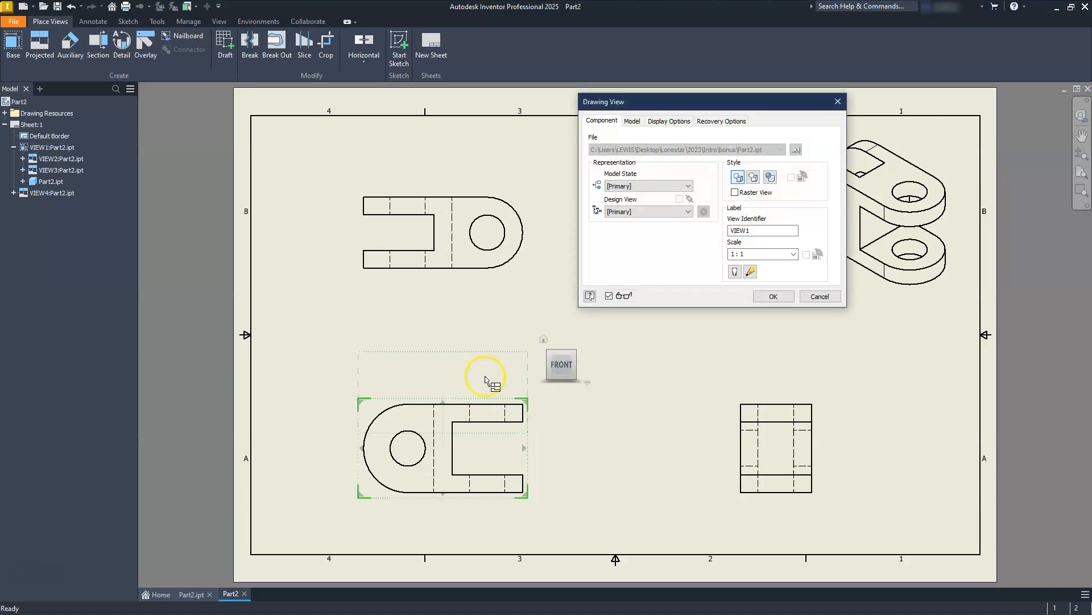
left_click_drag(701, 105, 537, 142)
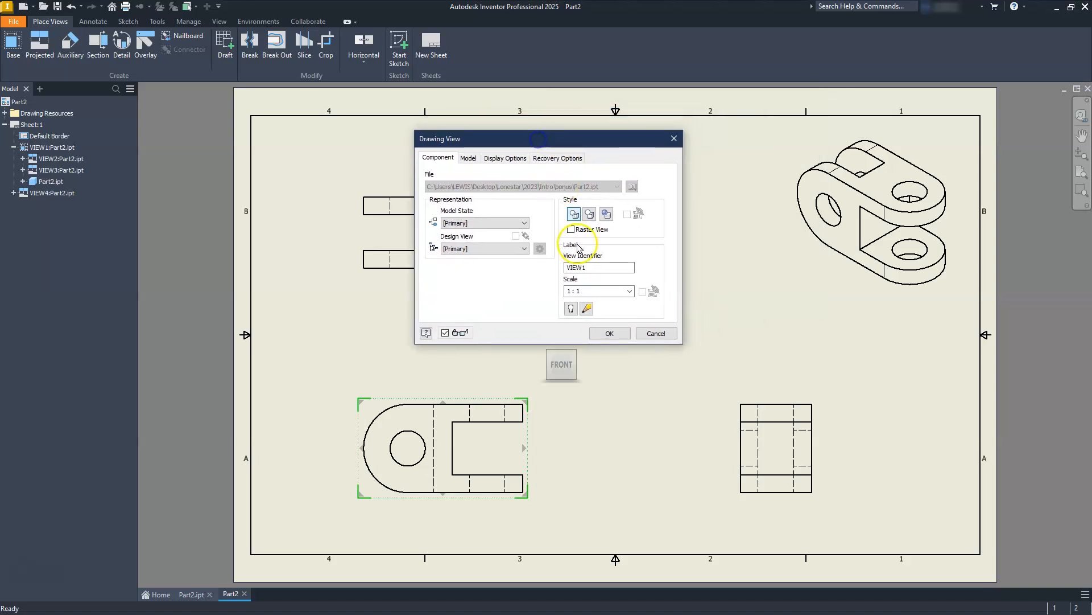
left_click(630, 291)
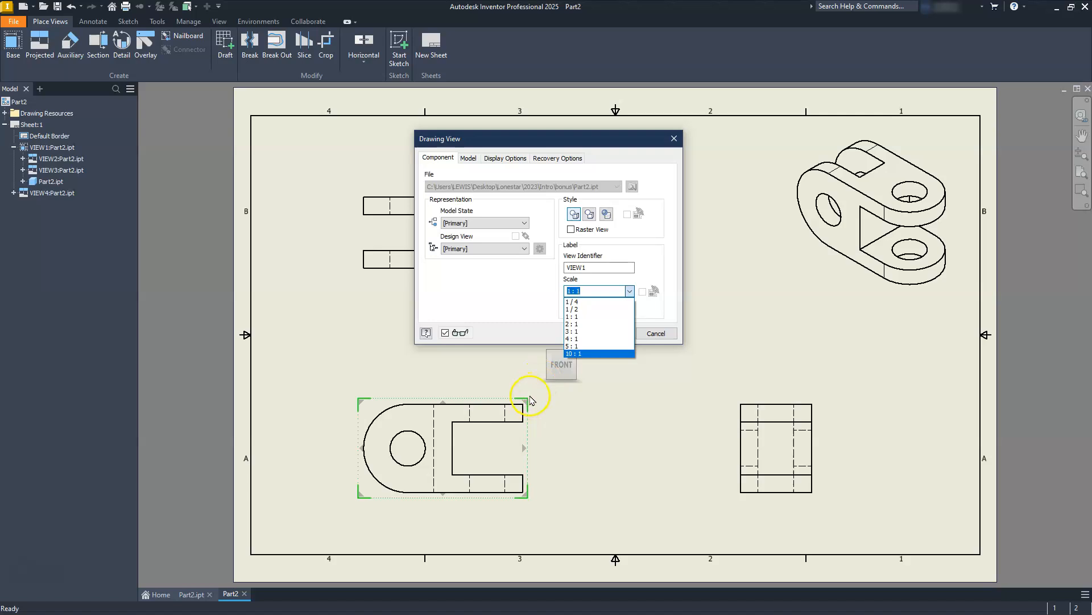
left_click(580, 324)
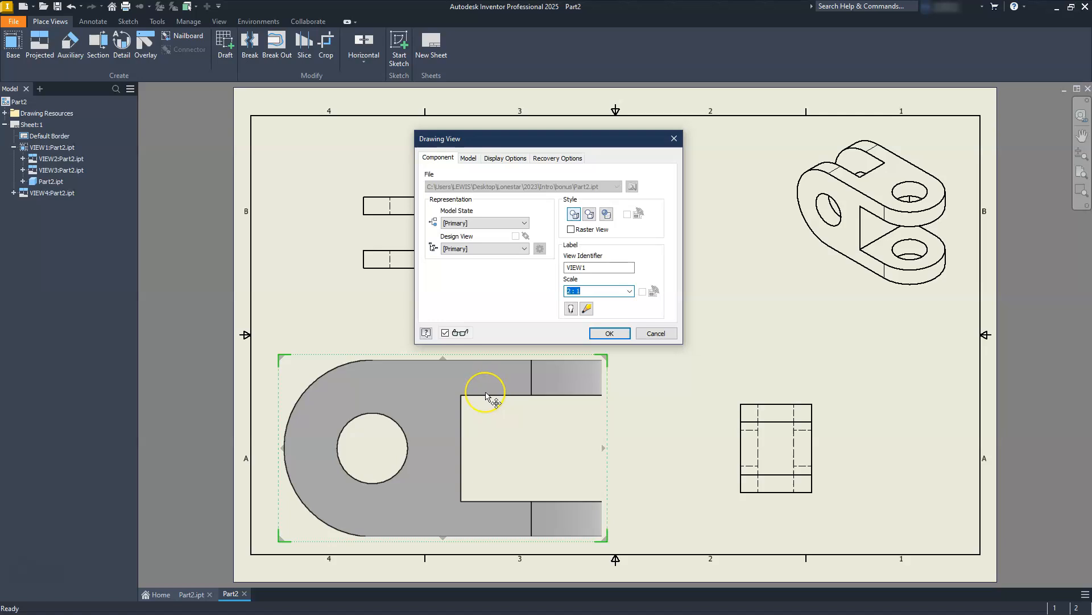
left_click(573, 290)
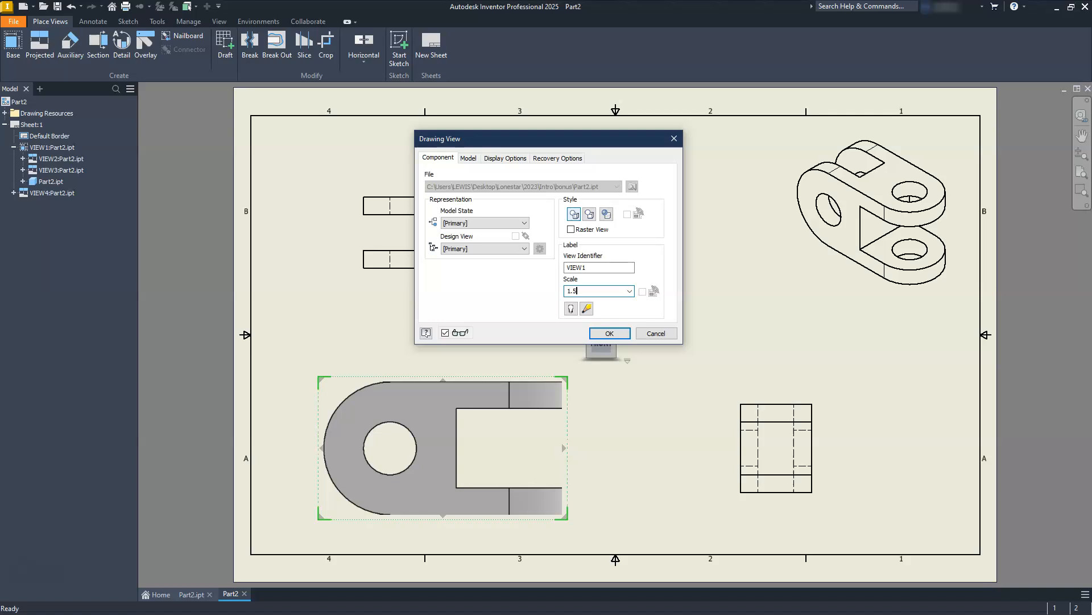
left_click(609, 333)
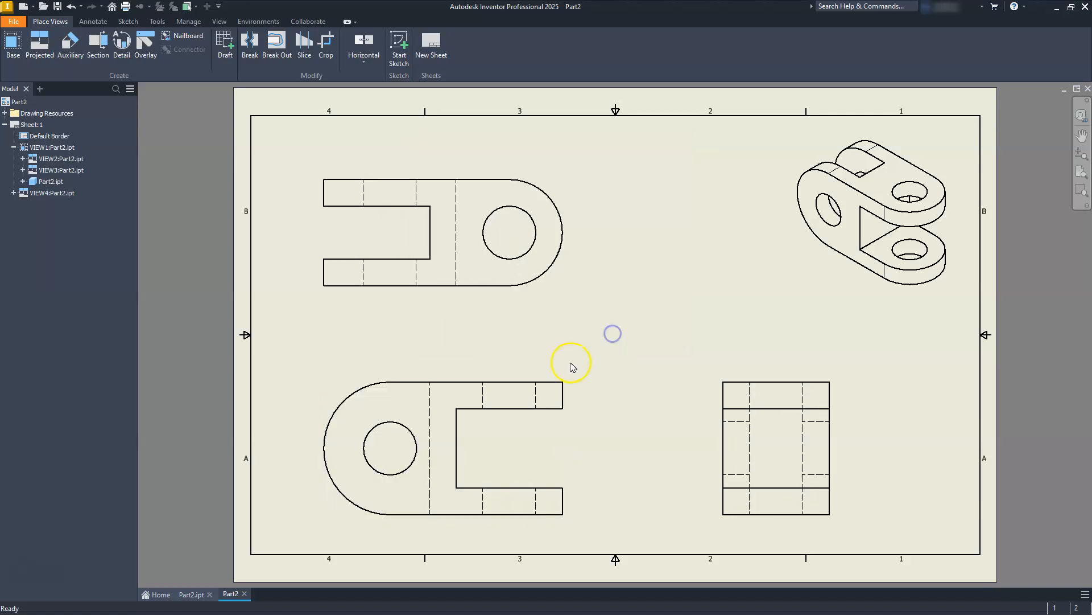
mouse_move(579, 231)
left_mouse_down()
mouse_move(594, 218)
mouse_move(592, 229)
left_mouse_up()
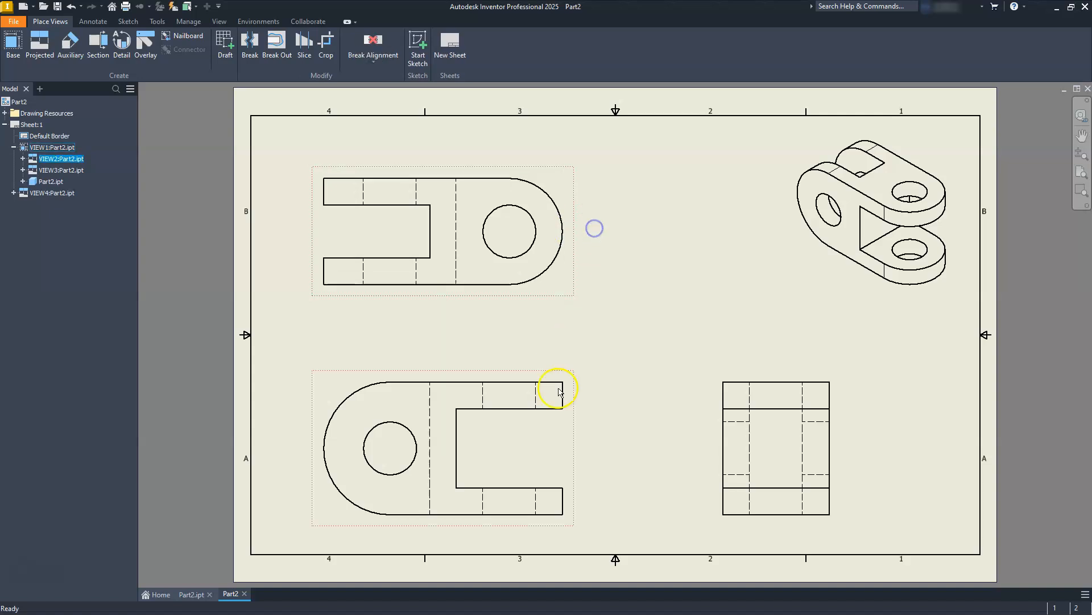
left_click_drag(572, 438, 575, 424)
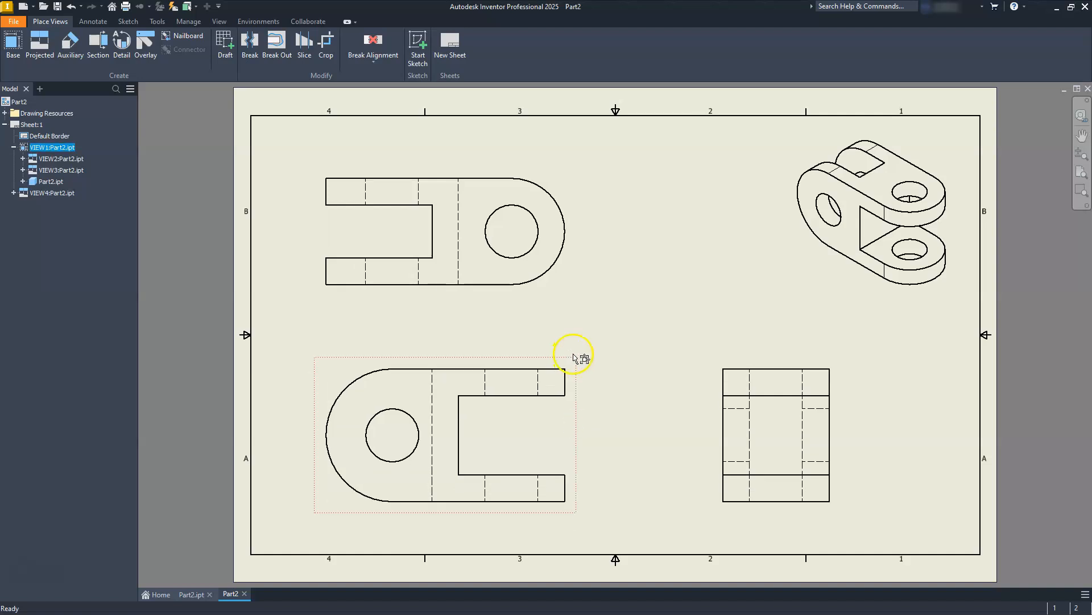
- Add center marks to the large rounded ends of the front and top views
left_click(99, 23)
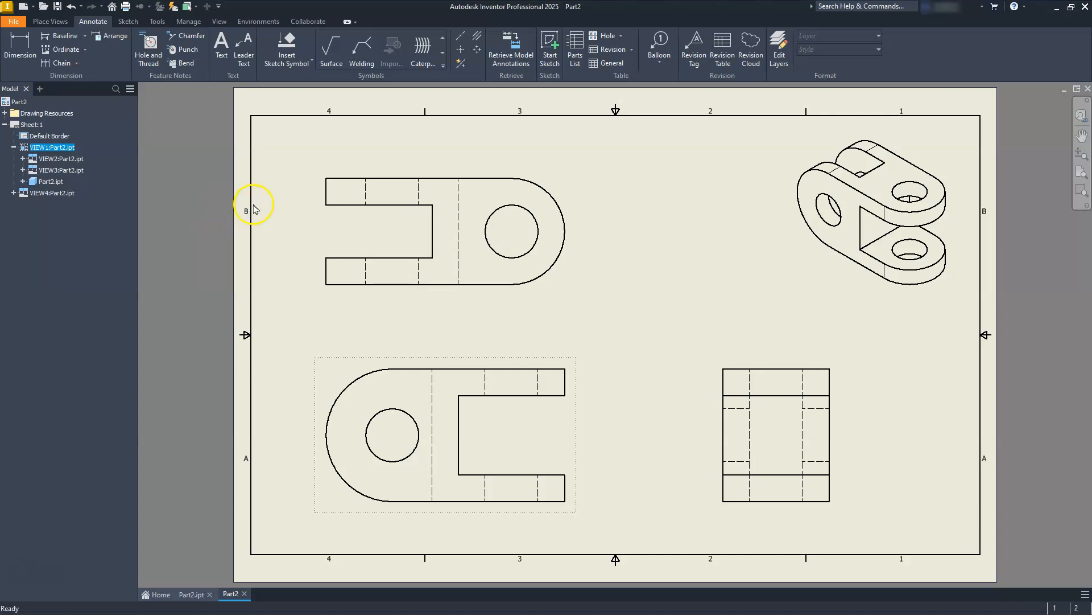
left_click(461, 49)
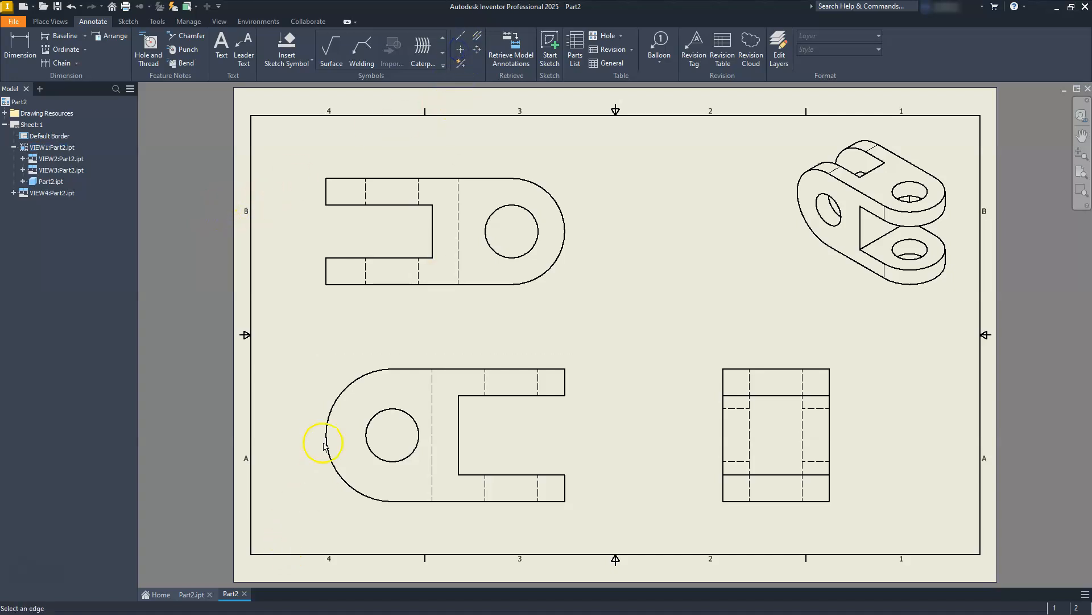
left_click(340, 385)
left_click(552, 267)
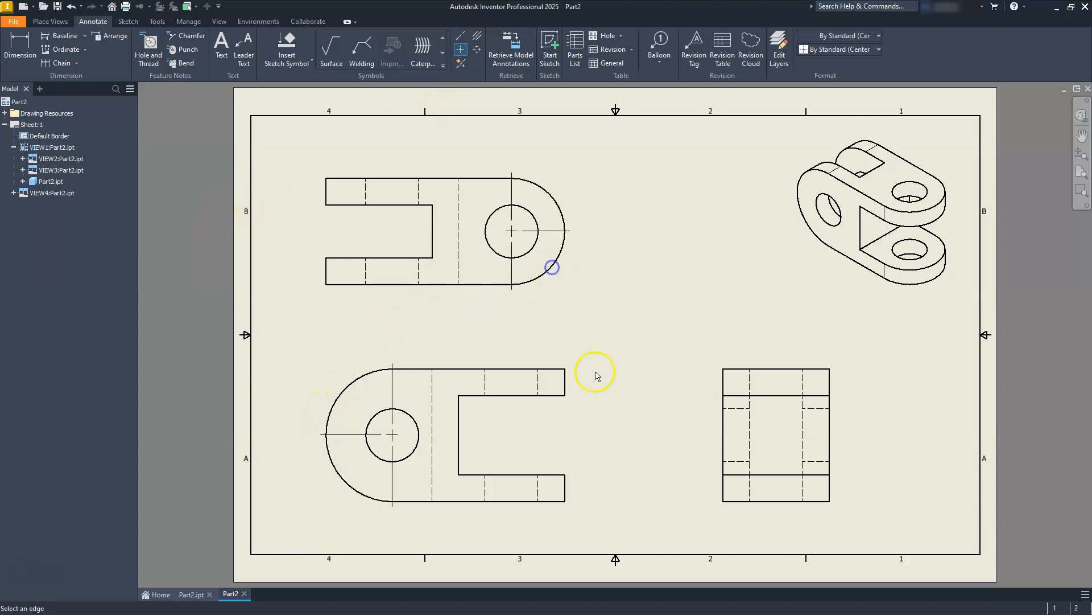
- Add bisecting centerlines between the hidden hole edges in the top view and the right side view
left_click(478, 40)
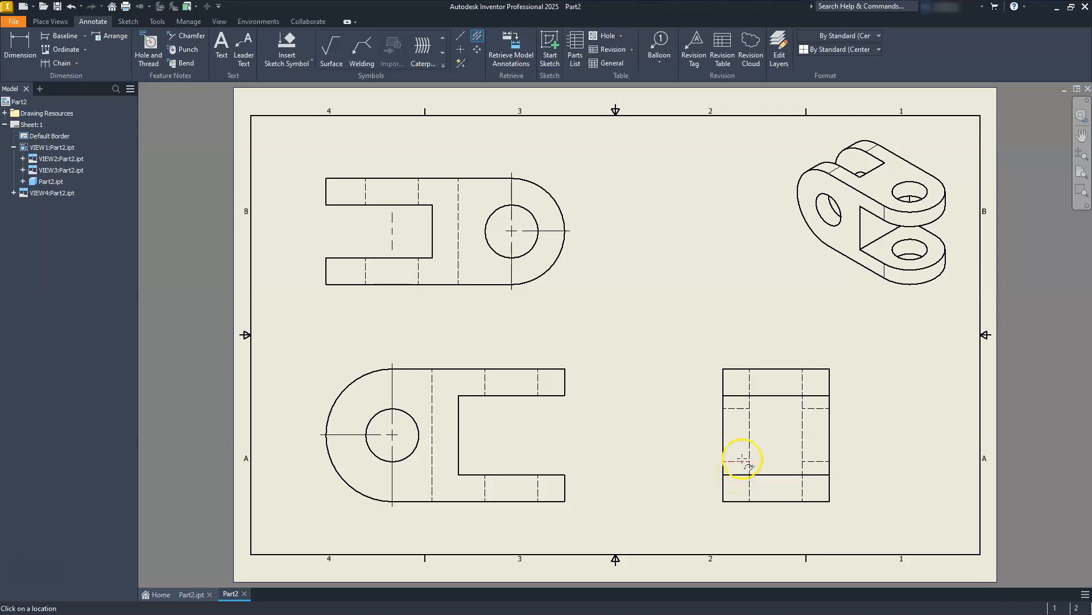
left_click(823, 412)
key("Escape")
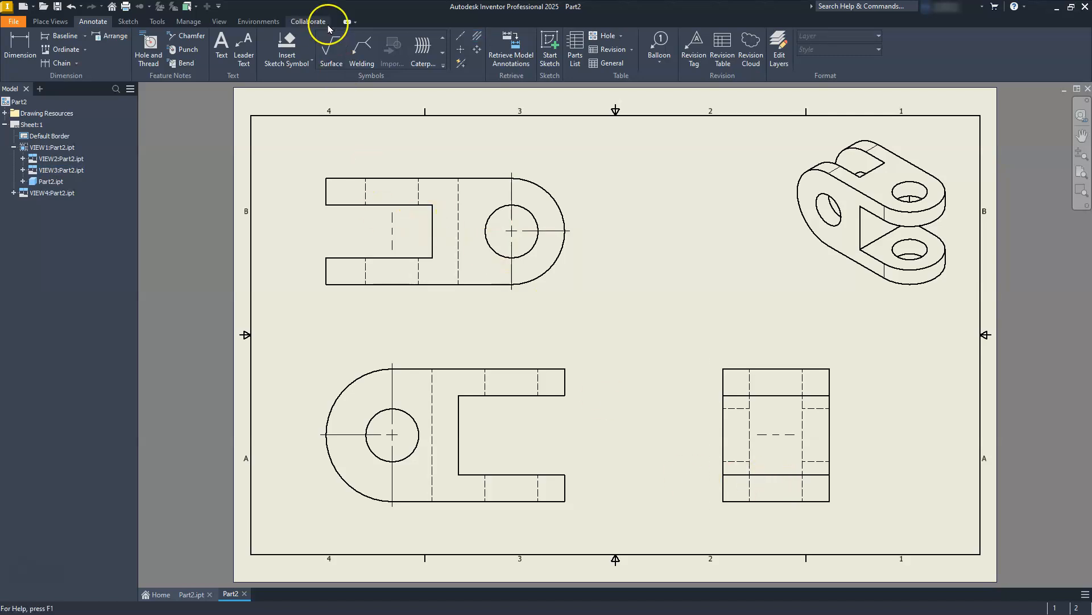
- Add a bisecting centerline between the hidden prong hole edges in the front view and extend it past the bracket's upper and lower edges
left_click(461, 35)
left_click(484, 385)
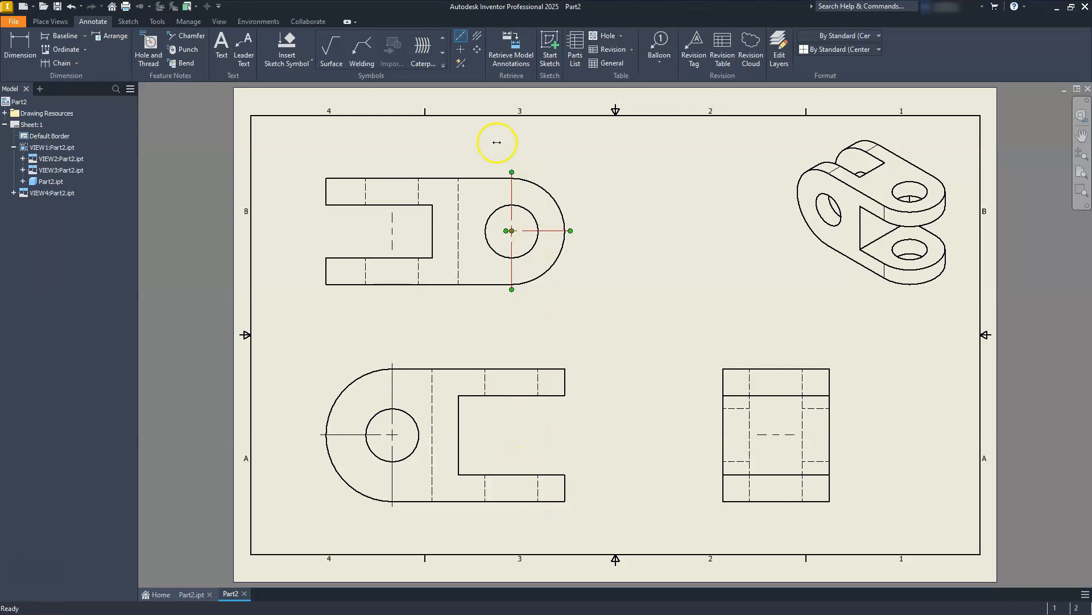
left_click(474, 35)
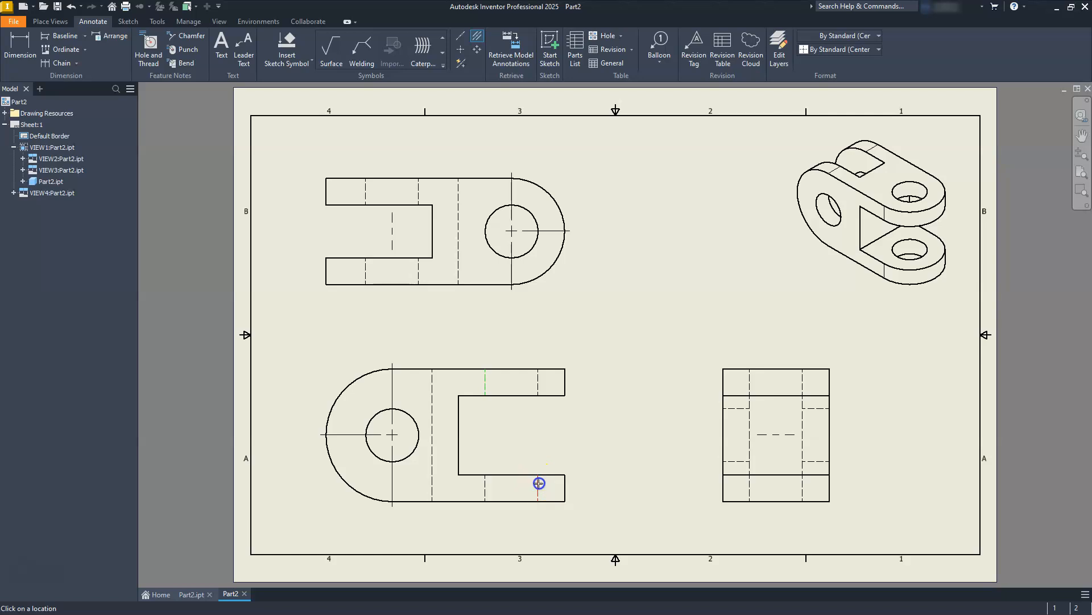
mouse_move(537, 459)
middle_mouse_down()
mouse_move(519, 403)
mouse_move(772, 361)
mouse_move(732, 366)
middle_mouse_up()
scroll(518, 404, "up", 5)
scroll(772, 360, "down", 5)
key("Escape")
left_click_drag(704, 345, 704, 373)
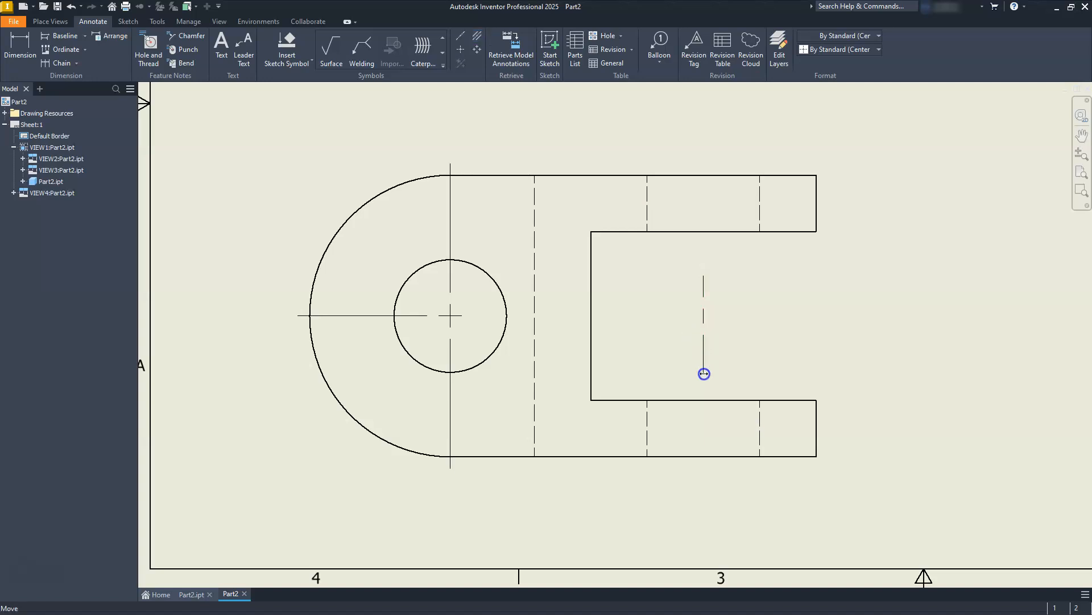
left_click_drag(704, 477, 704, 477)
left_click_drag(704, 276, 701, 147)
- Extend the right side view's horizontal centerline past both outer edges of the bracket
scroll(591, 342, "down", 5)
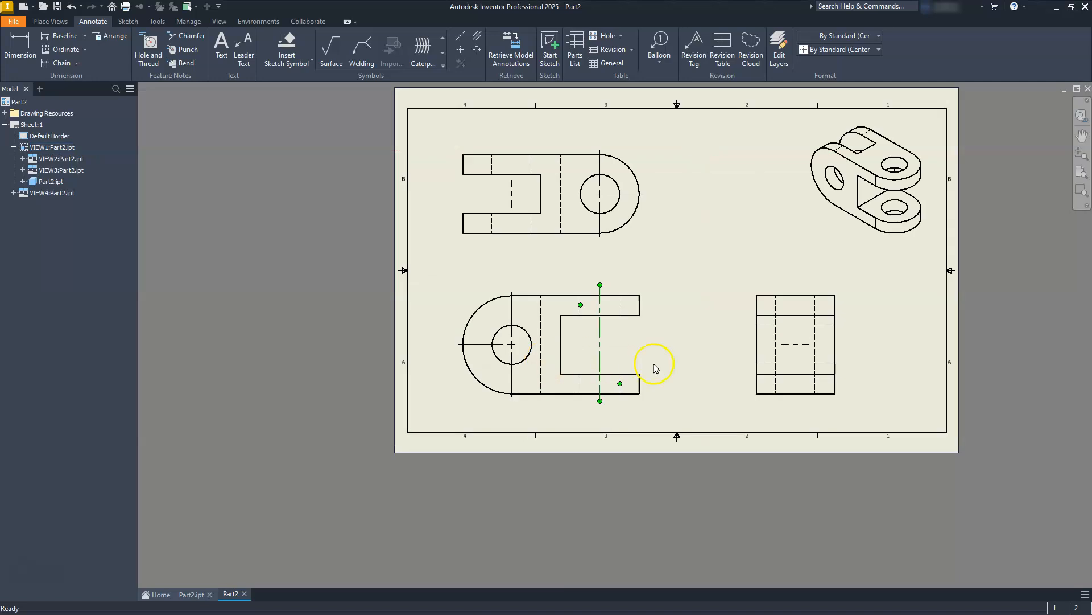
middle_click_drag(782, 343, 626, 370)
scroll(591, 371, "up", 8)
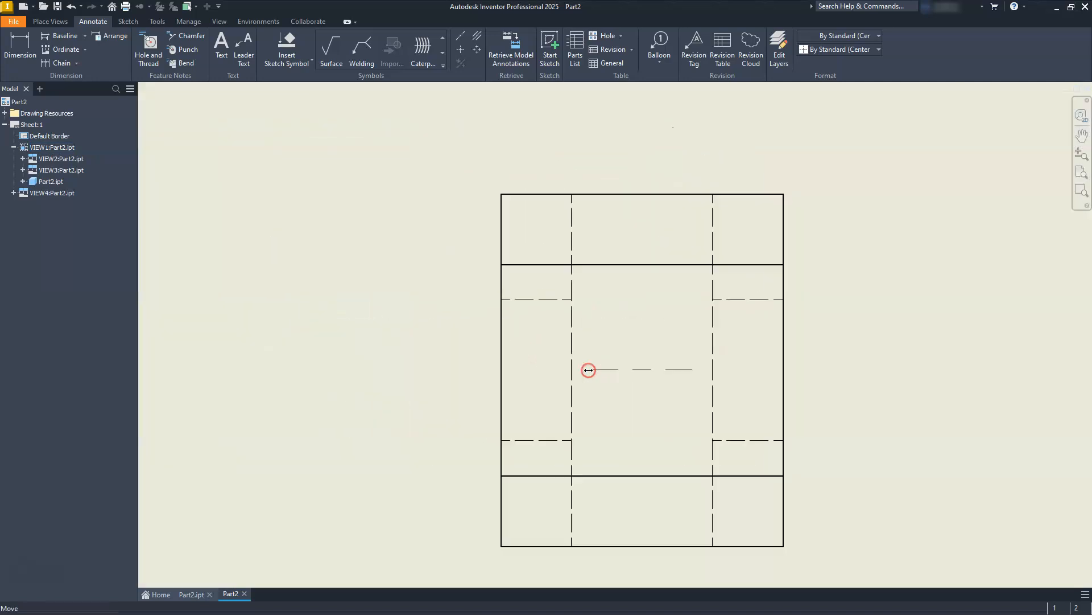
left_click_drag(595, 369, 383, 397)
left_click_drag(786, 369, 973, 391)
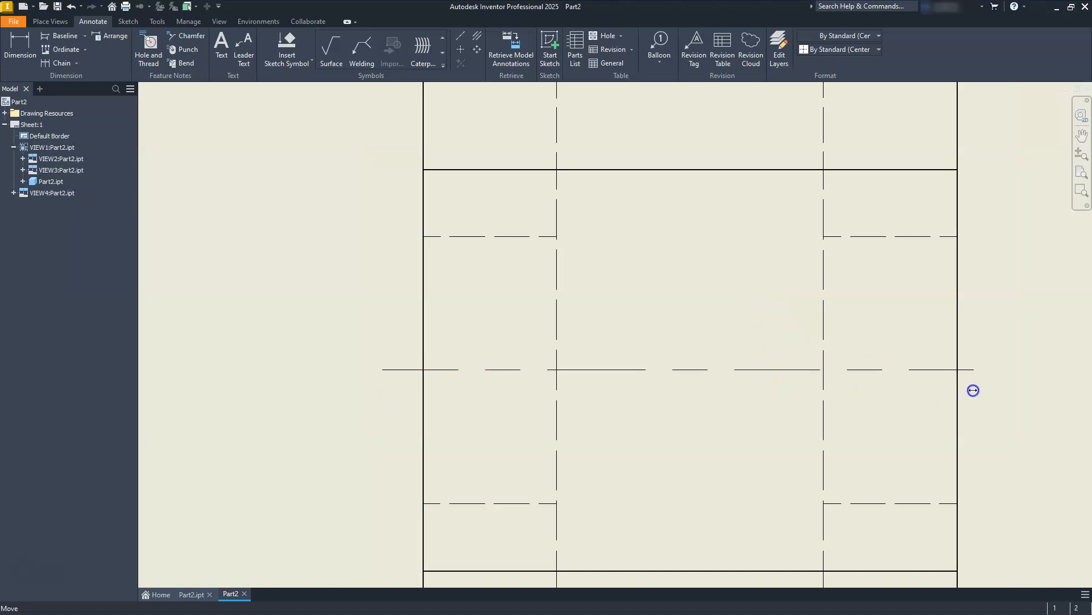
scroll(929, 368, "down", 8)
scroll(890, 366, "up", 6)
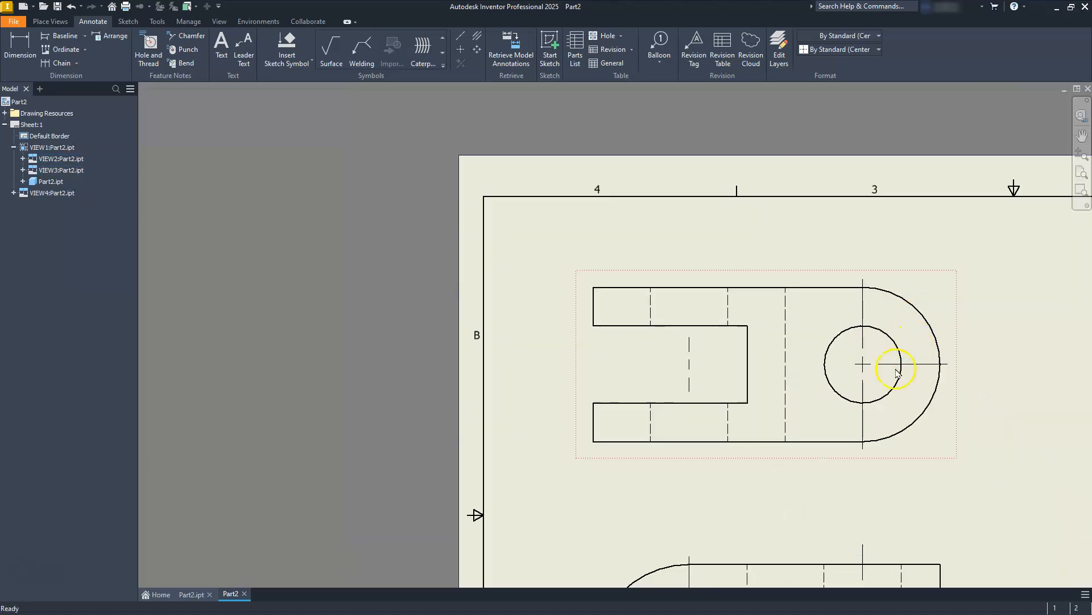
- Extend the top view's prong hole centerline past the bracket's upper and lower edges
middle_click_drag(946, 385, 1005, 383)
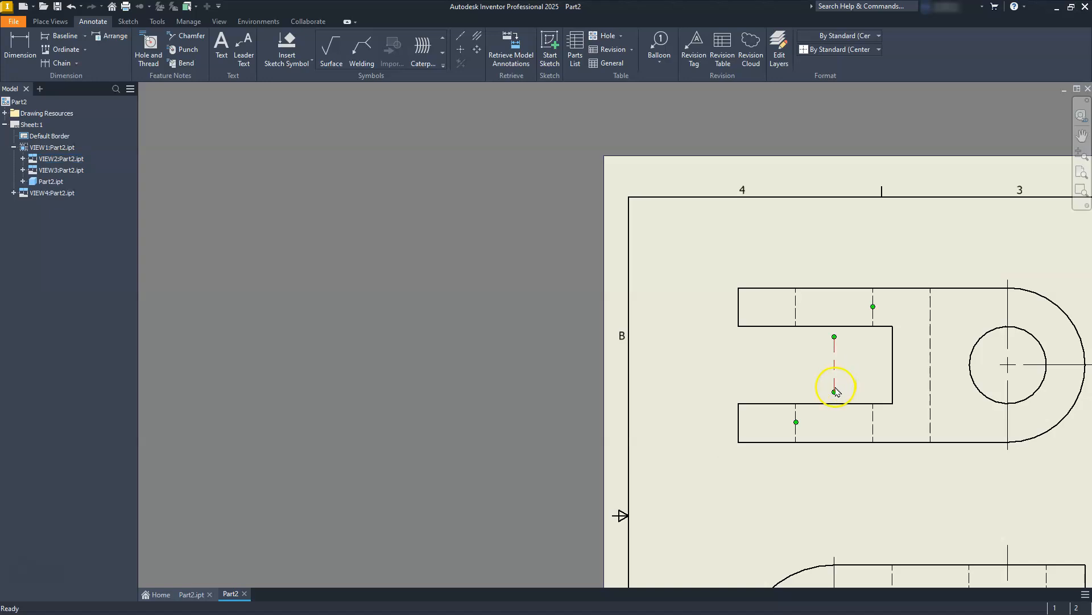
left_click_drag(835, 391, 834, 462)
left_click(836, 408)
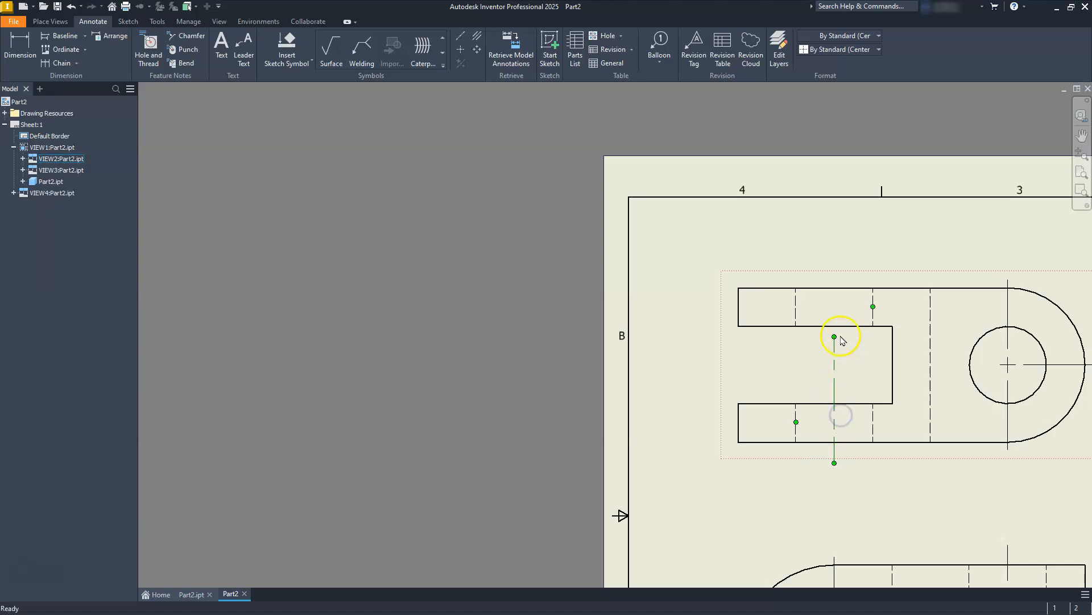
left_click_drag(835, 336, 835, 264)
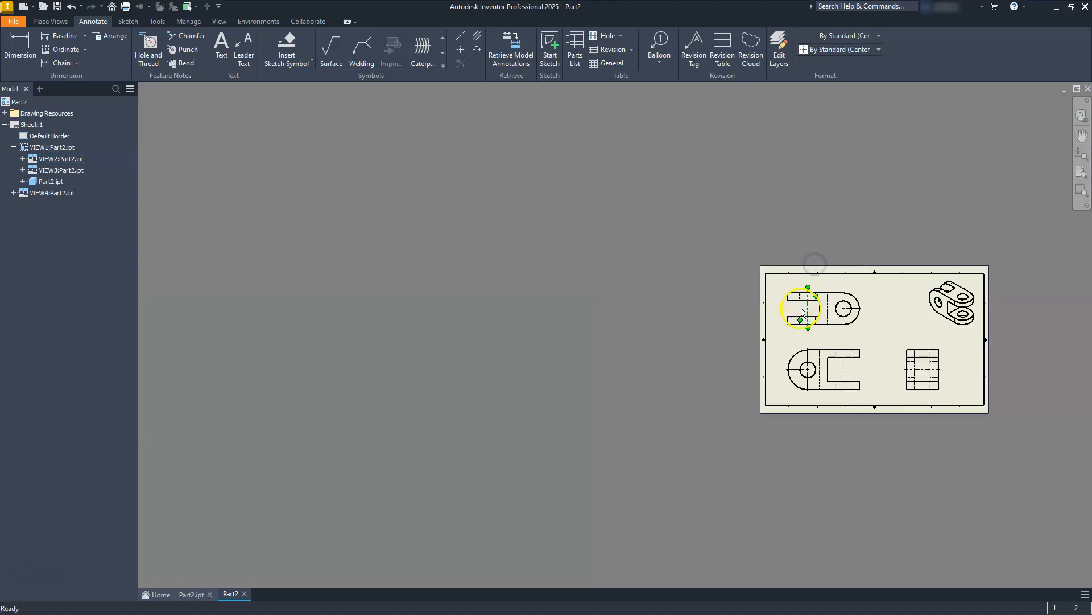
- Dimension the horizontal distance from the rounded end's center to the prong ends above the front view
scroll(814, 263, "down", 5)
scroll(818, 380, "up", 3)
left_click(817, 381)
middle_click_drag(819, 379, 731, 373)
scroll(731, 373, "up", 3)
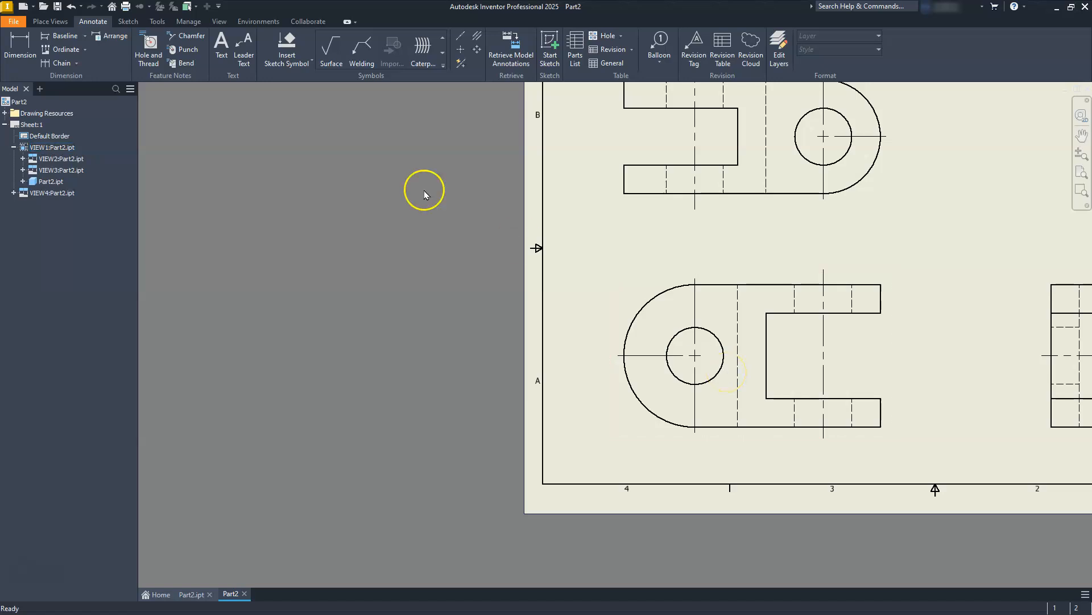
left_click(20, 45)
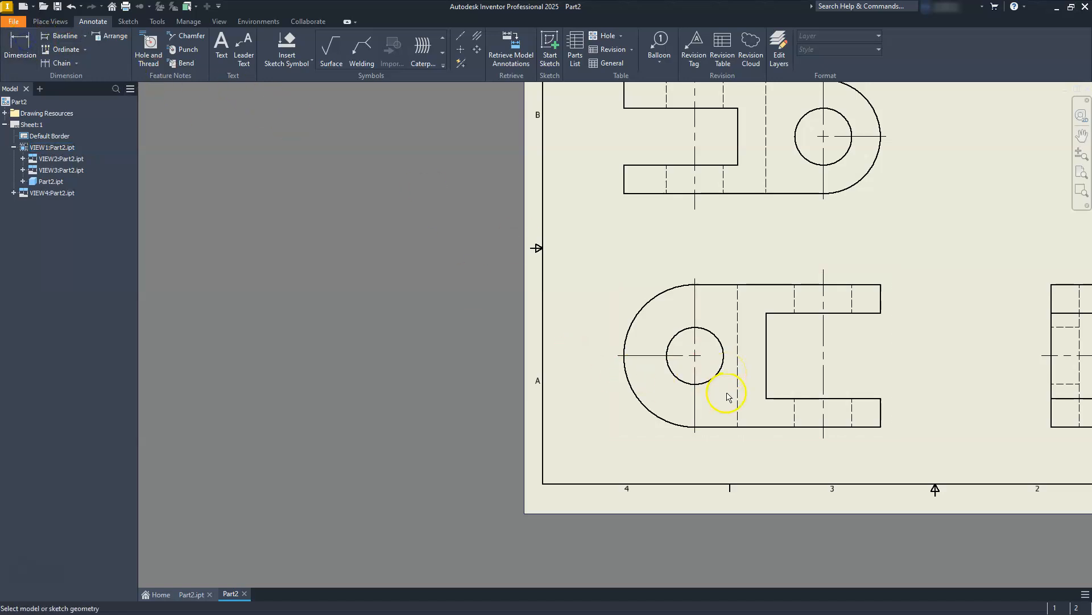
left_click(880, 287)
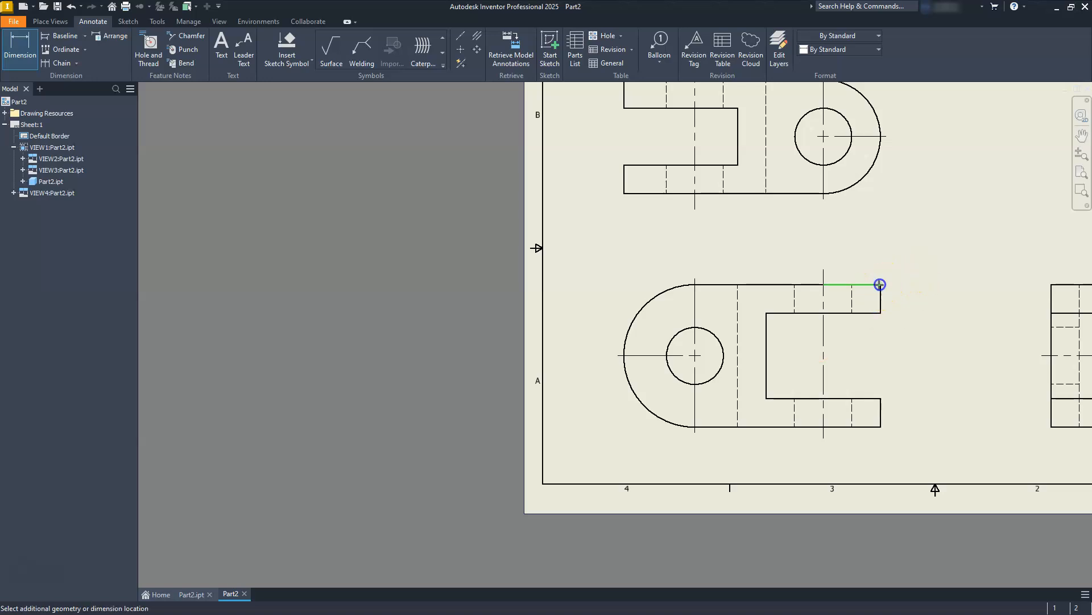
left_click(695, 278)
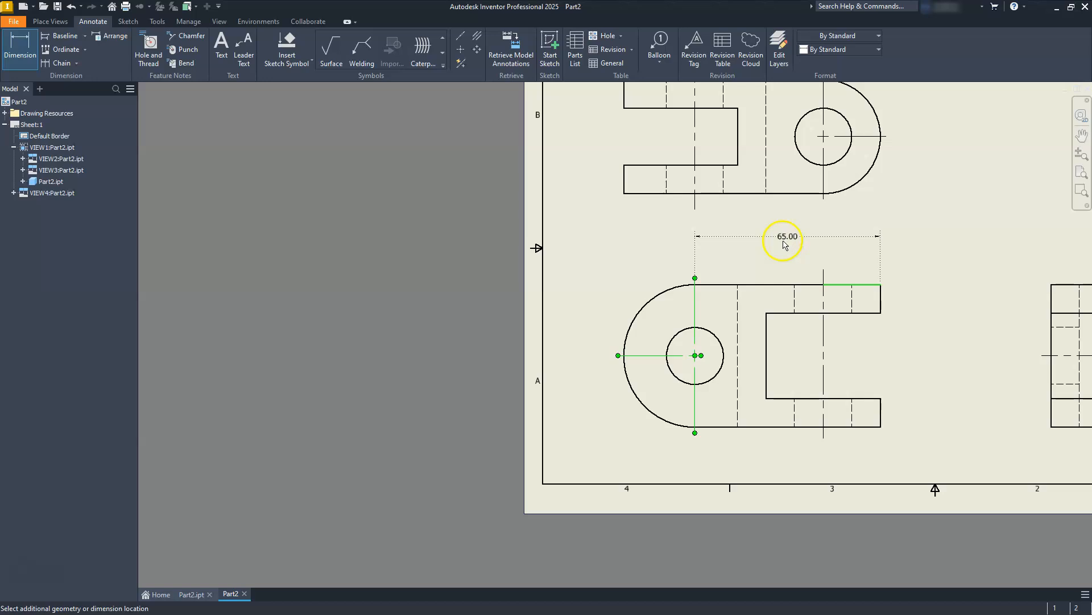
left_click(785, 243)
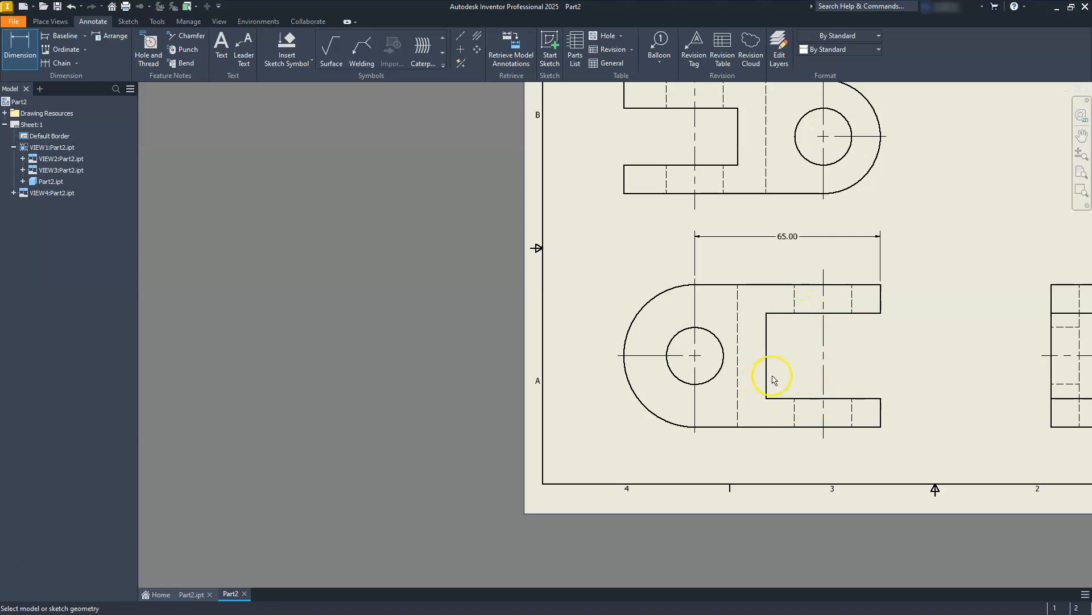
- Dimension the slot's opening height between the two prongs beside the front view
left_click(873, 399)
left_click(880, 314)
left_click(920, 350)
- Dimension the upper prong's thickness in the front view, in line with the slot height dimension
left_click(880, 314)
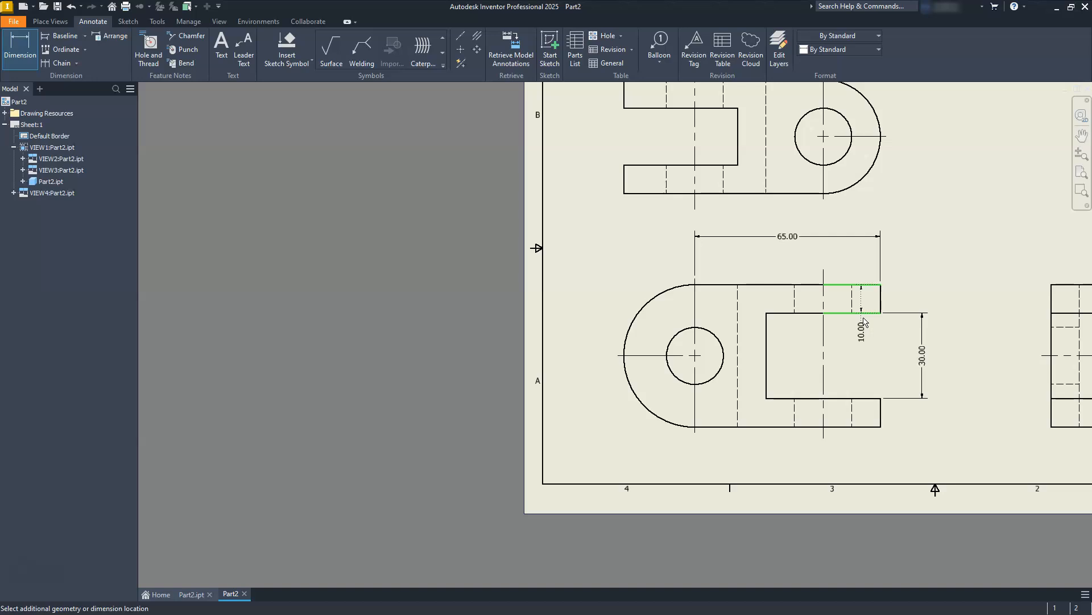
key("Escape")
left_click(27, 43)
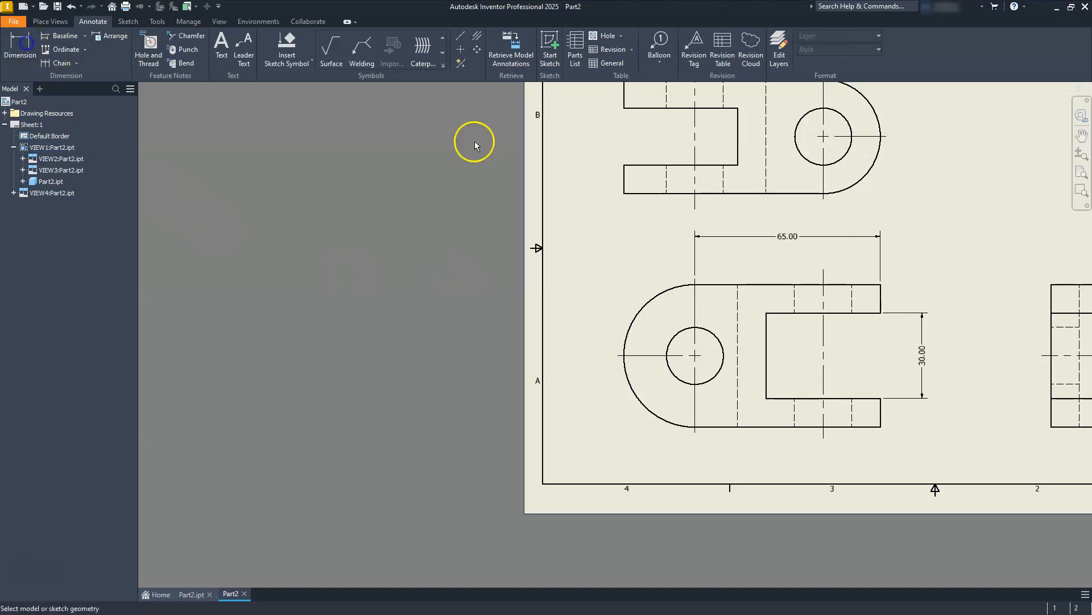
scroll(848, 354, "up", 3)
scroll(857, 360, "down", 3)
middle_click_drag(896, 337, 807, 396)
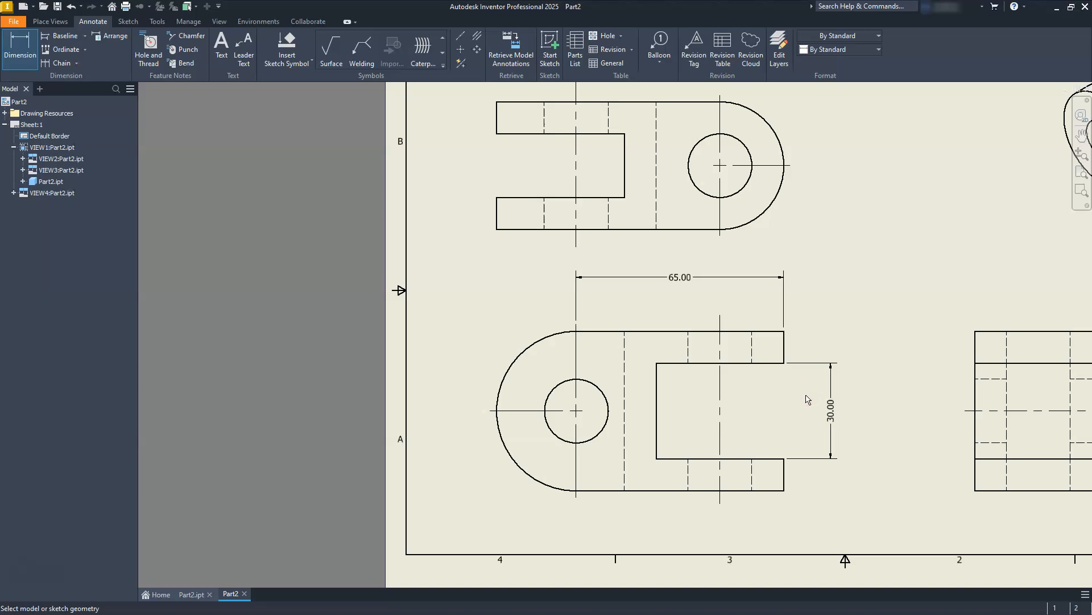
left_click(785, 332)
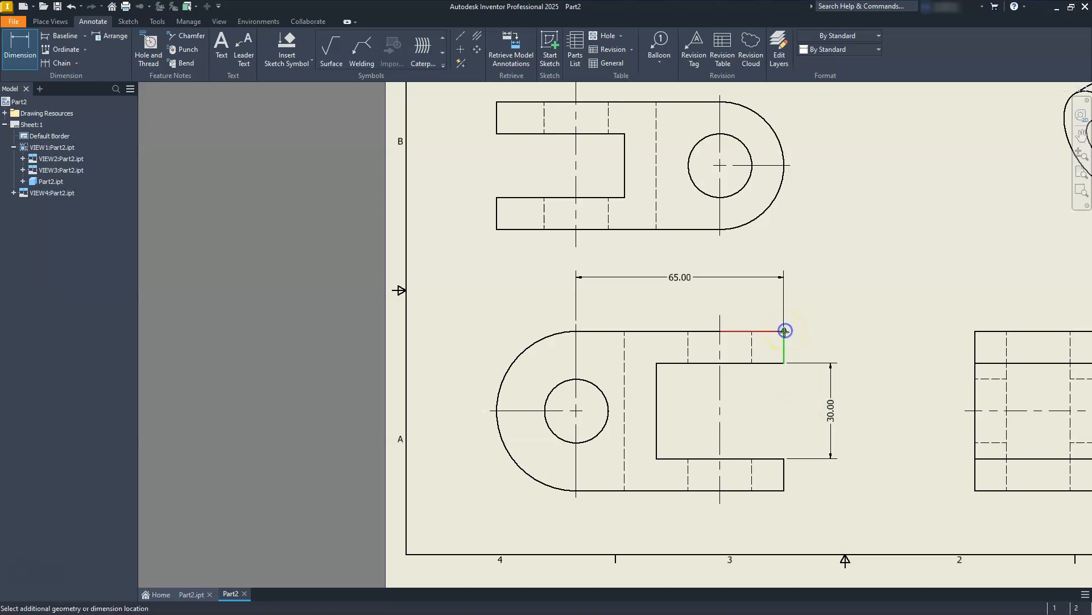
left_click(785, 366)
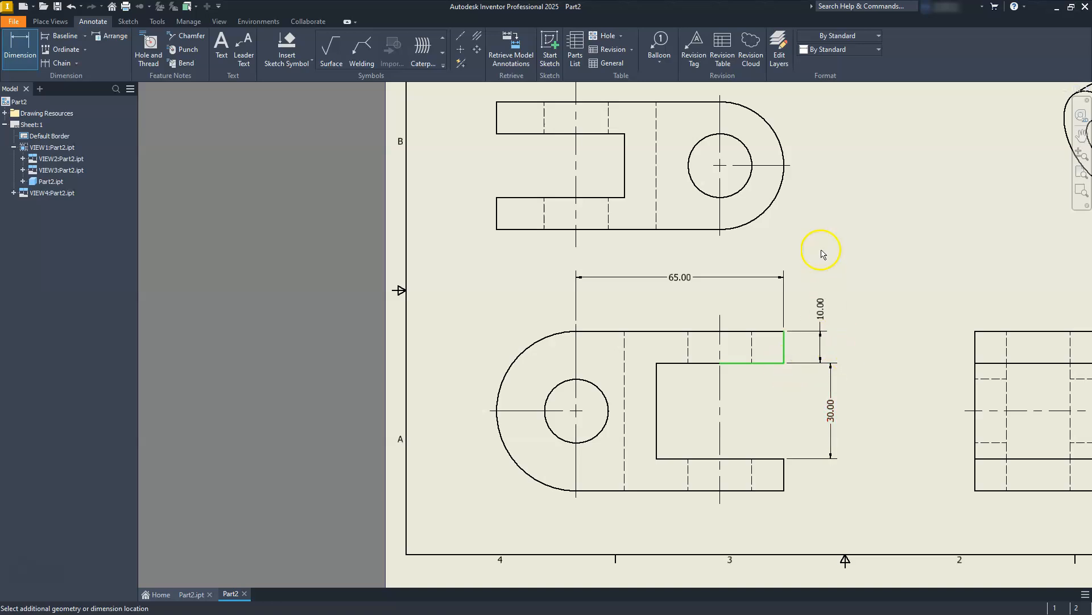
left_click(831, 290)
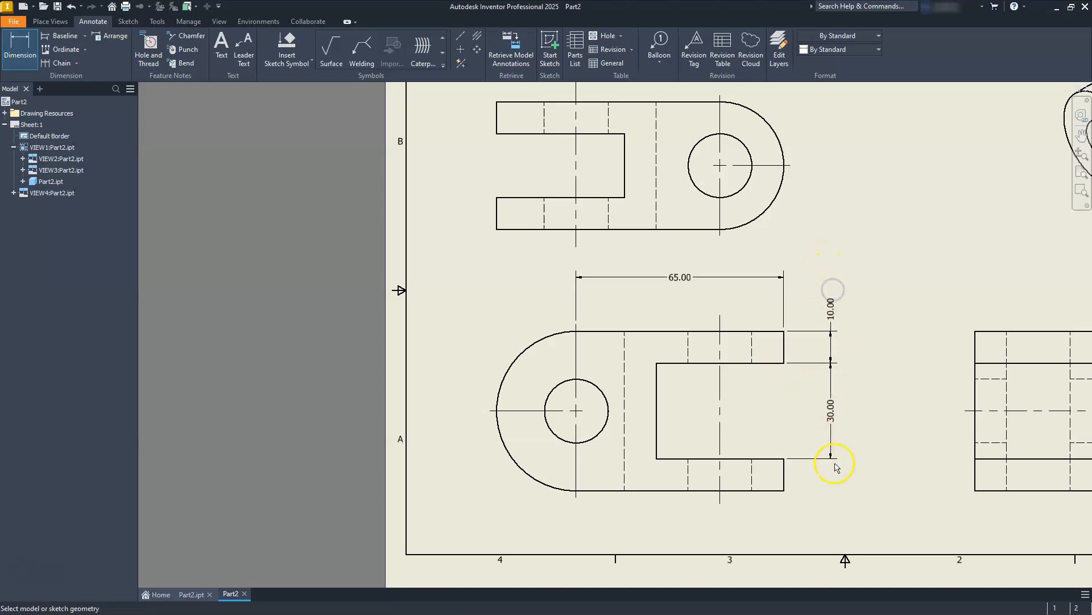
- Dimension the rounded end's radius and the hole's diameter in the front view, placing both outside the bracket outline
middle_click_drag(834, 463, 797, 433)
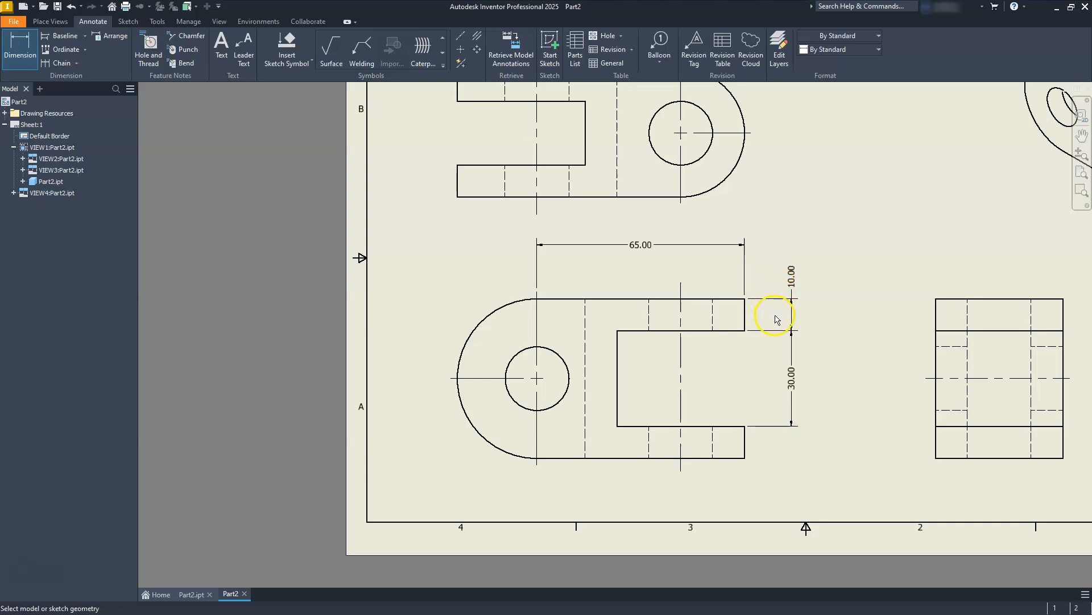
left_click(496, 317)
left_click(468, 286)
left_click(19, 49)
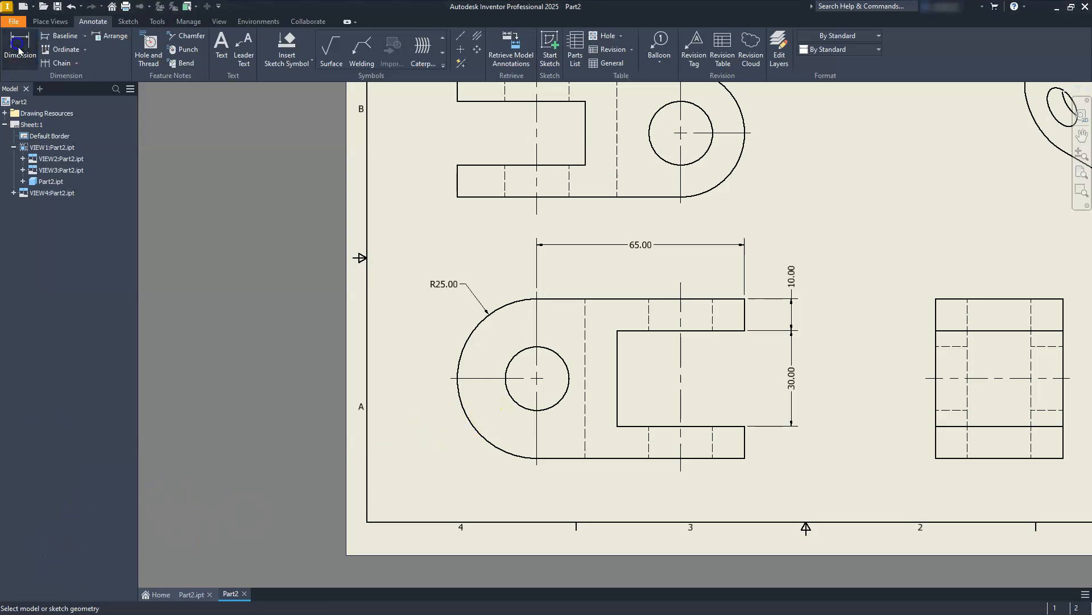
left_click(513, 398)
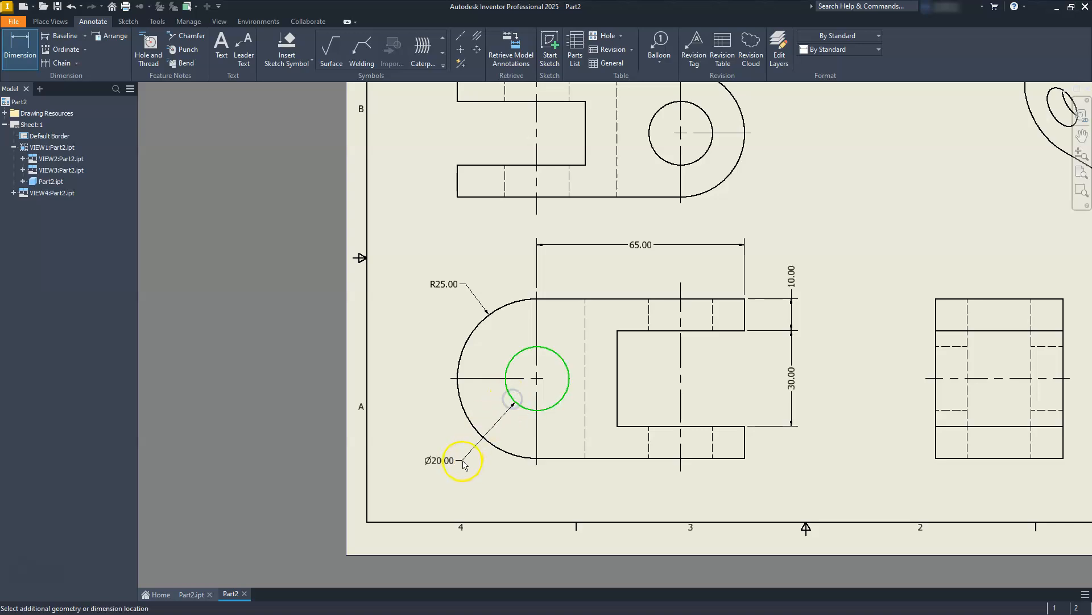
left_click(465, 458)
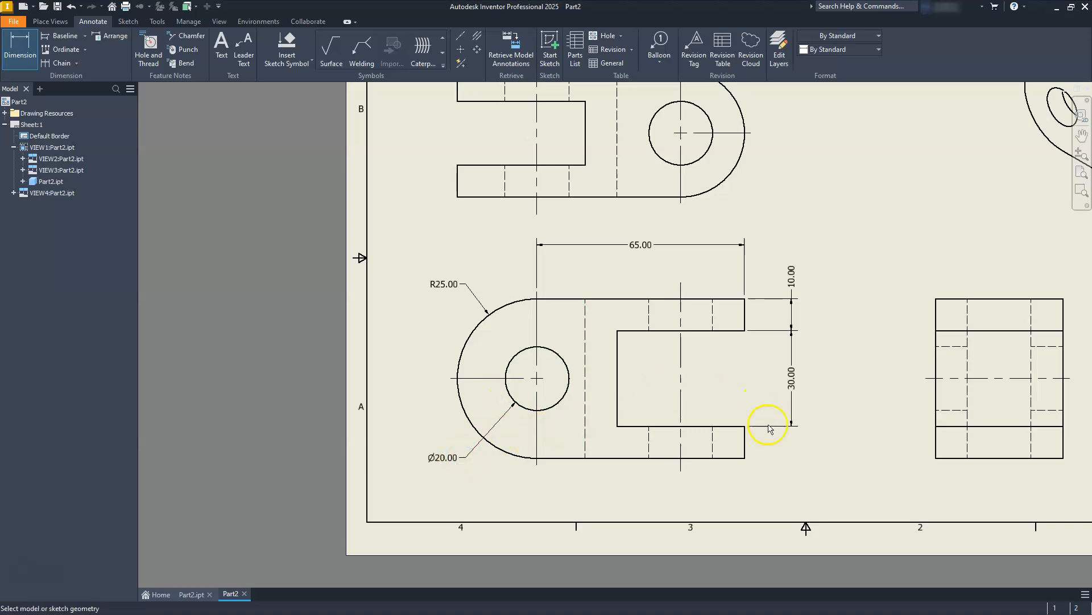
- Dimension the slot's depth in the front view, placing it between the view and the center-to-prong-end dimension
left_click(746, 312)
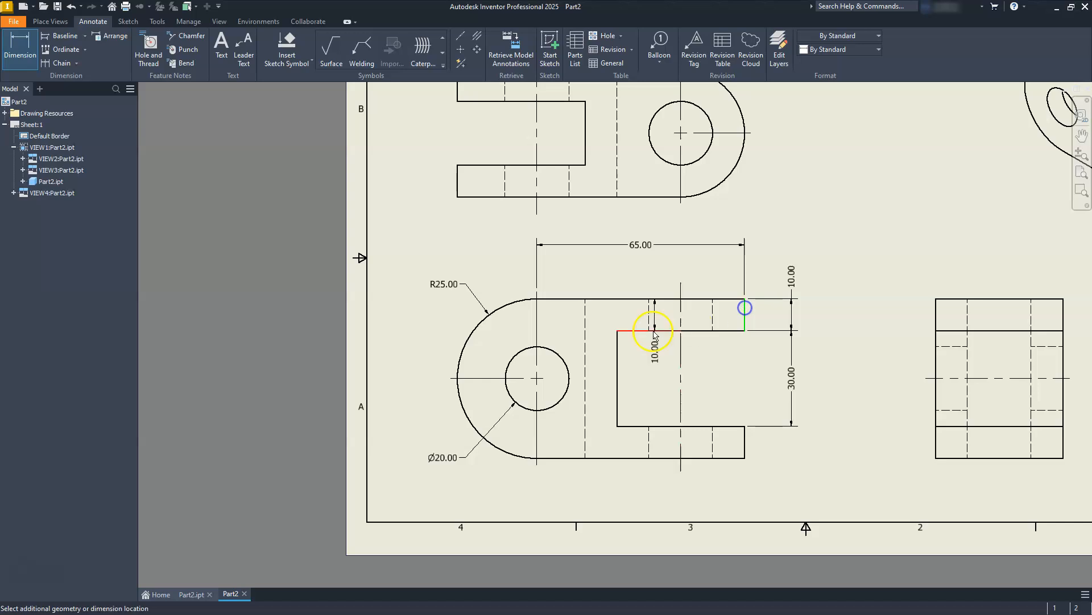
left_click(619, 348)
left_click(675, 265)
- Dimension the rounded end's radius and the hole's diameter in the top view, placing both outside the bracket outline
middle_click_drag(572, 199, 552, 303)
left_click(715, 195)
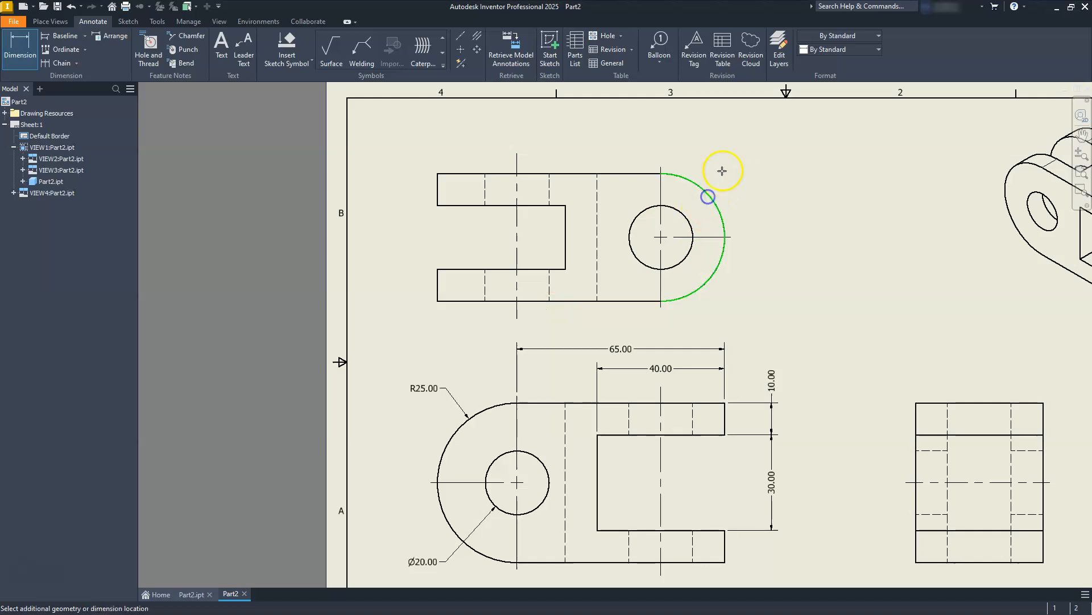
left_click(731, 165)
left_click(685, 260)
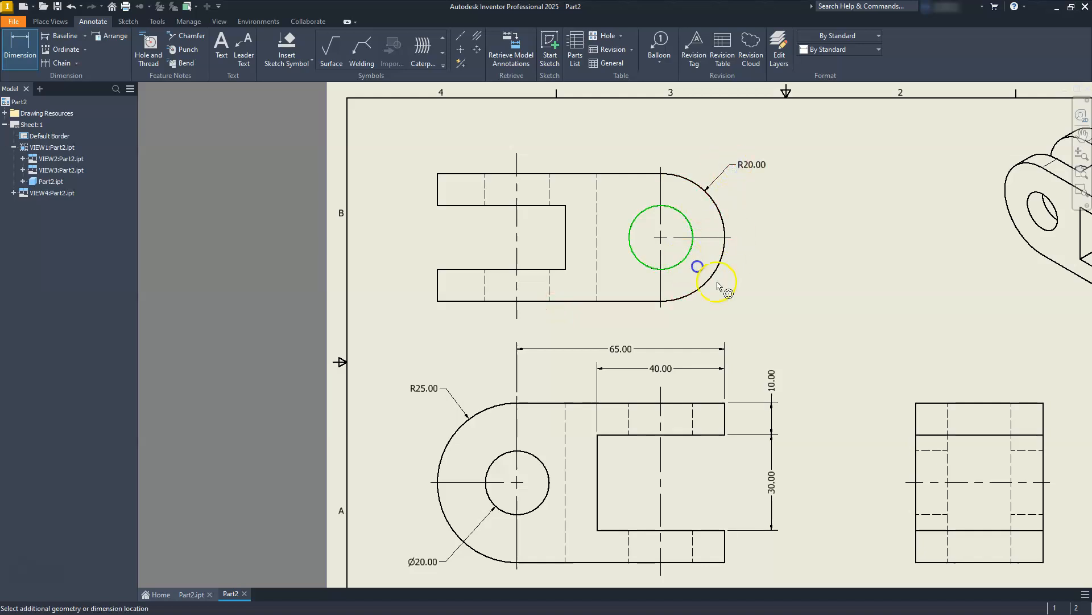
left_click(723, 293)
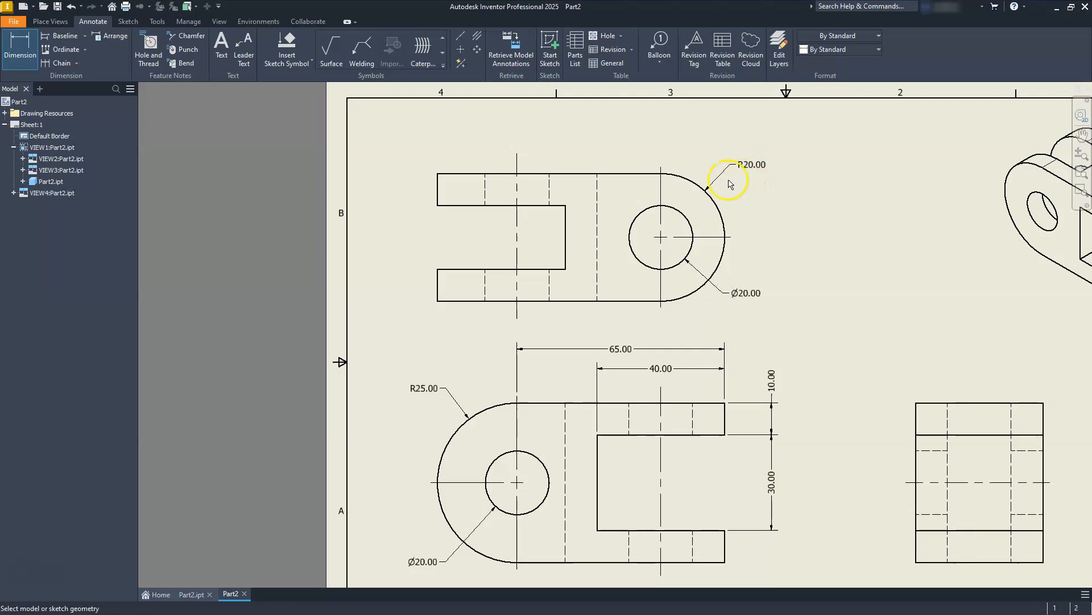
- Dimension the prong-end-to-hole-center length and the slot depth above the top view, with the slot depth nearer the view
left_click(439, 185)
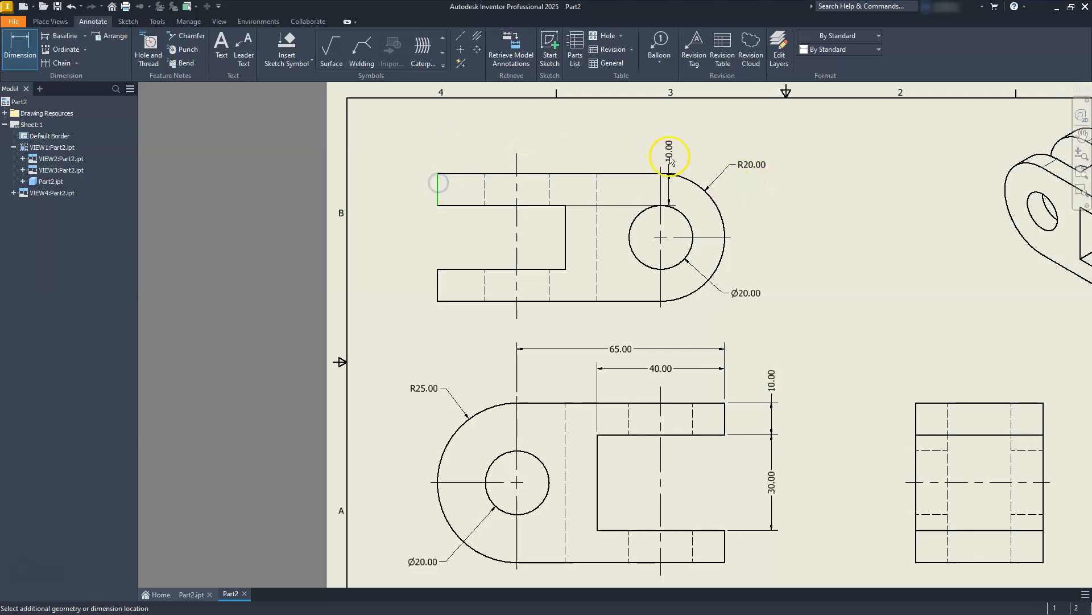
left_click(660, 165)
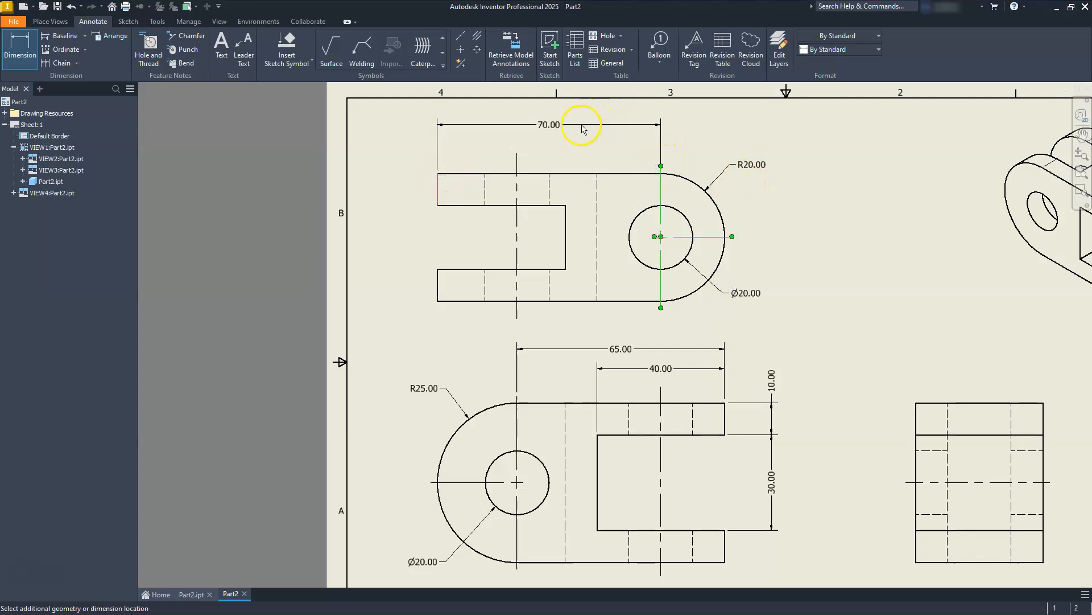
left_click(578, 125)
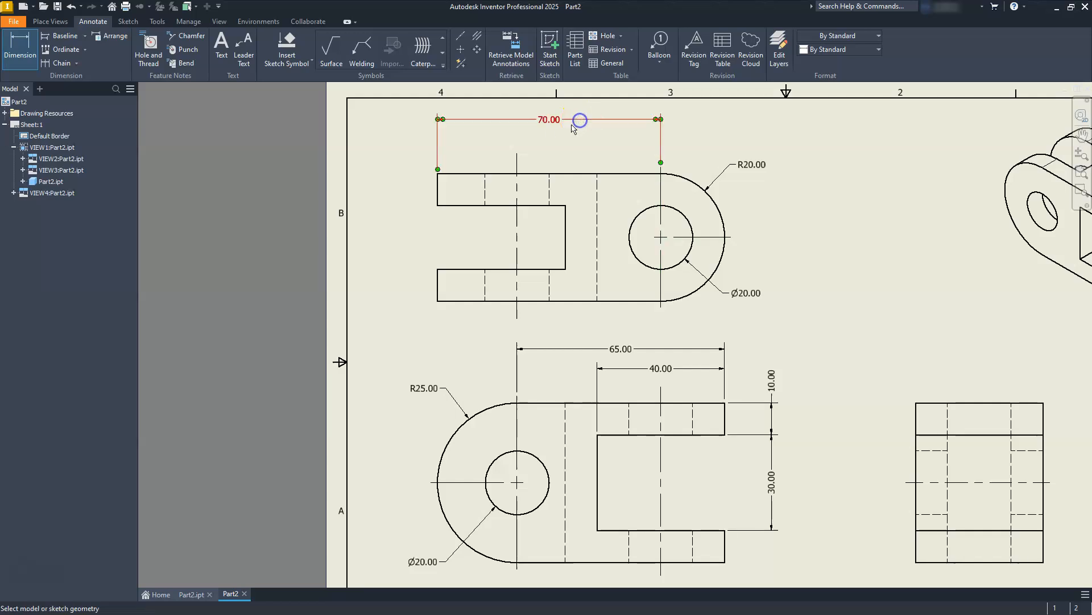
left_click(437, 181)
left_click(565, 216)
left_click(523, 146)
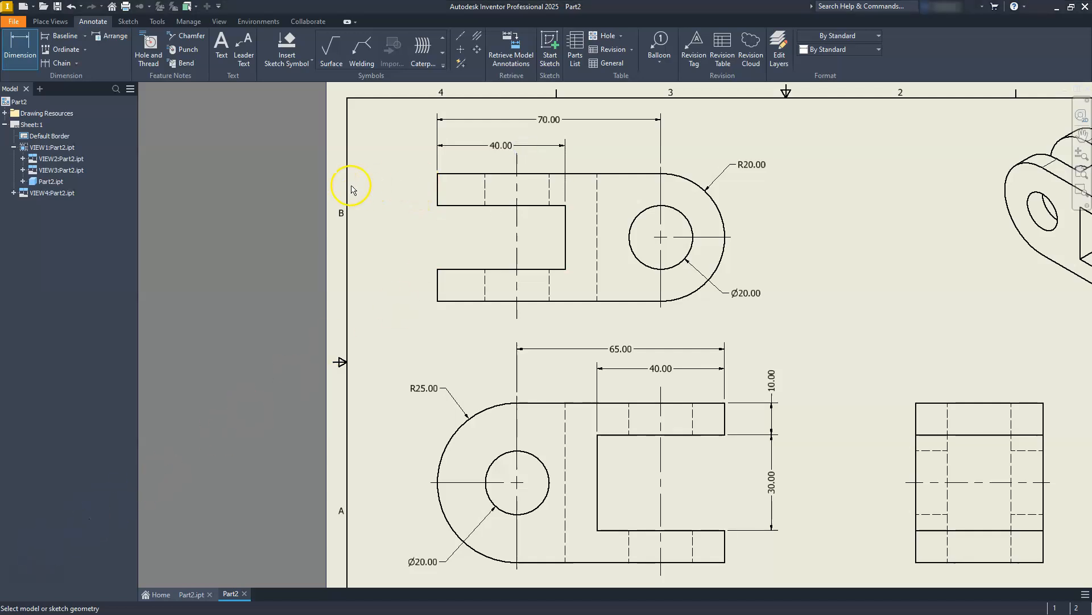
- Dimension the upper prong's thickness and the slot's opening width in the top view, aligning both dimensions beside the prong ends
left_click(438, 174)
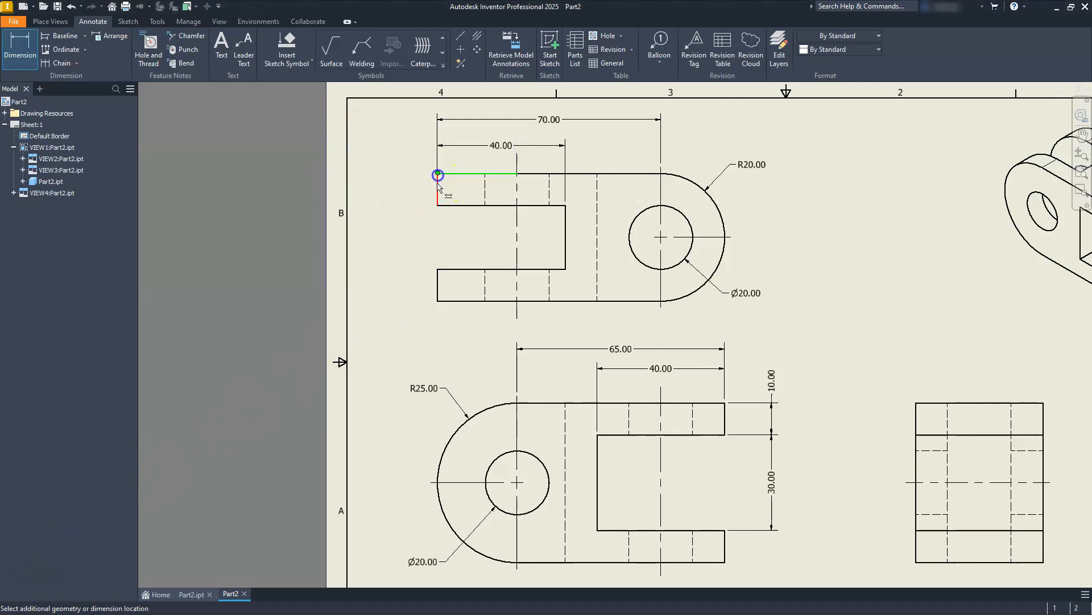
left_click(437, 206)
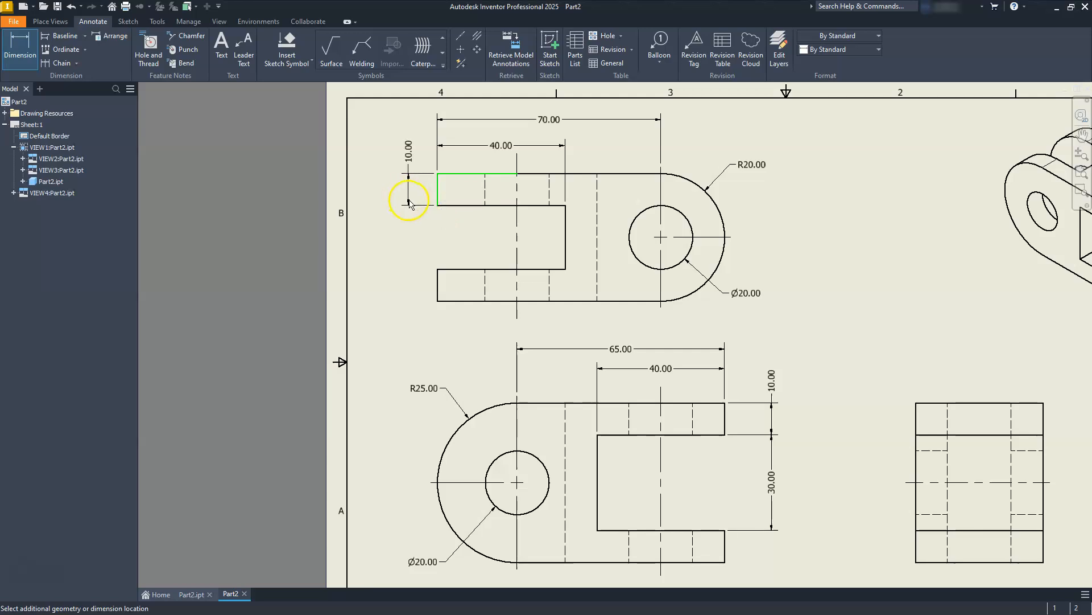
left_click(405, 199)
left_click(437, 205)
left_click(438, 270)
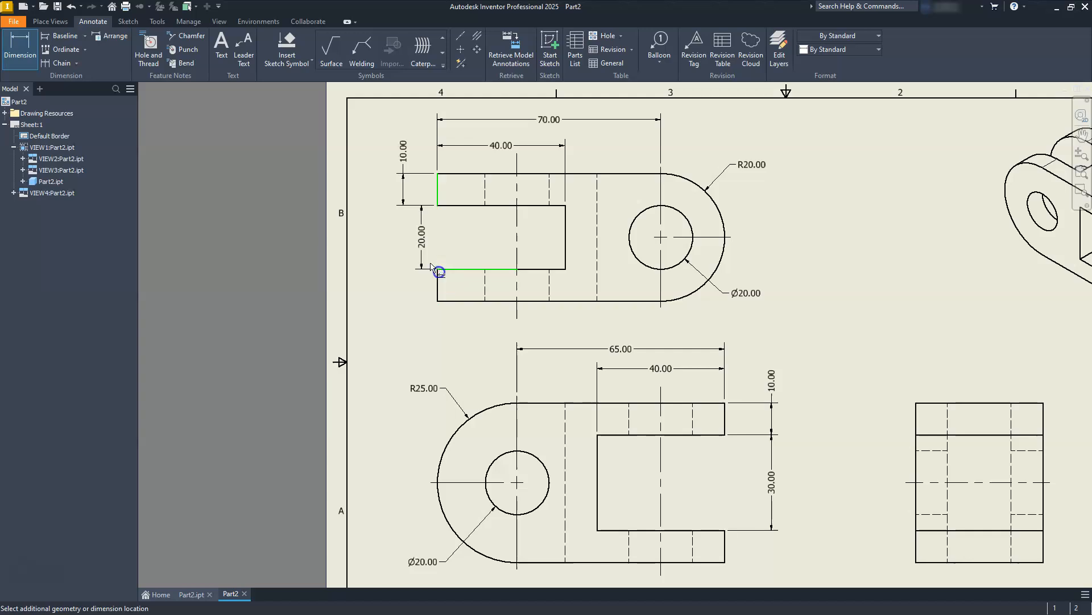
left_click(403, 225)
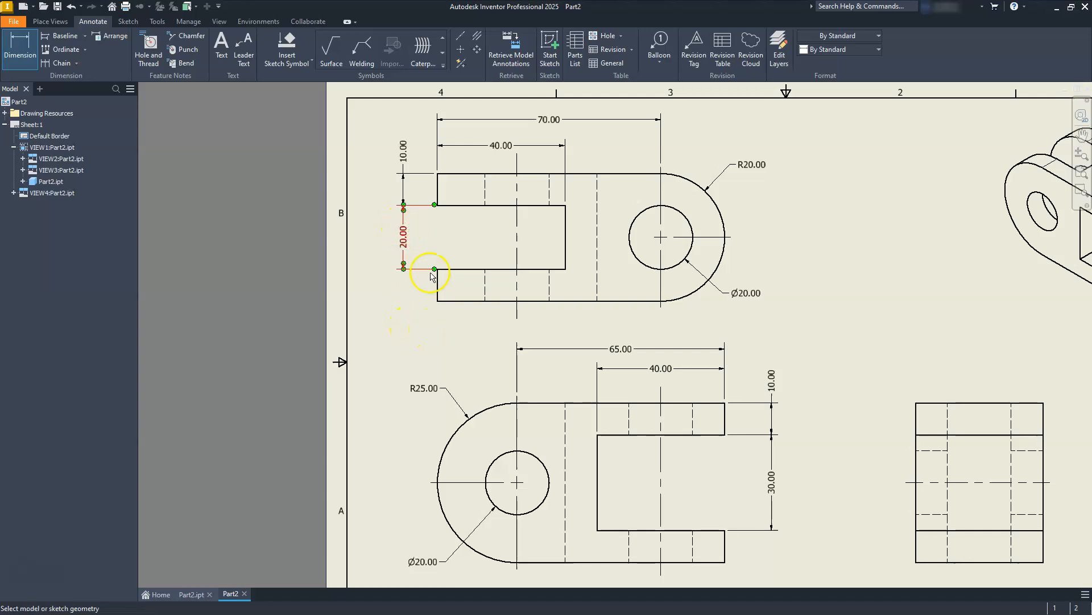
mouse_move(655, 280)
left_mouse_down()
mouse_move(517, 280)
mouse_move(598, 323)
left_mouse_up()
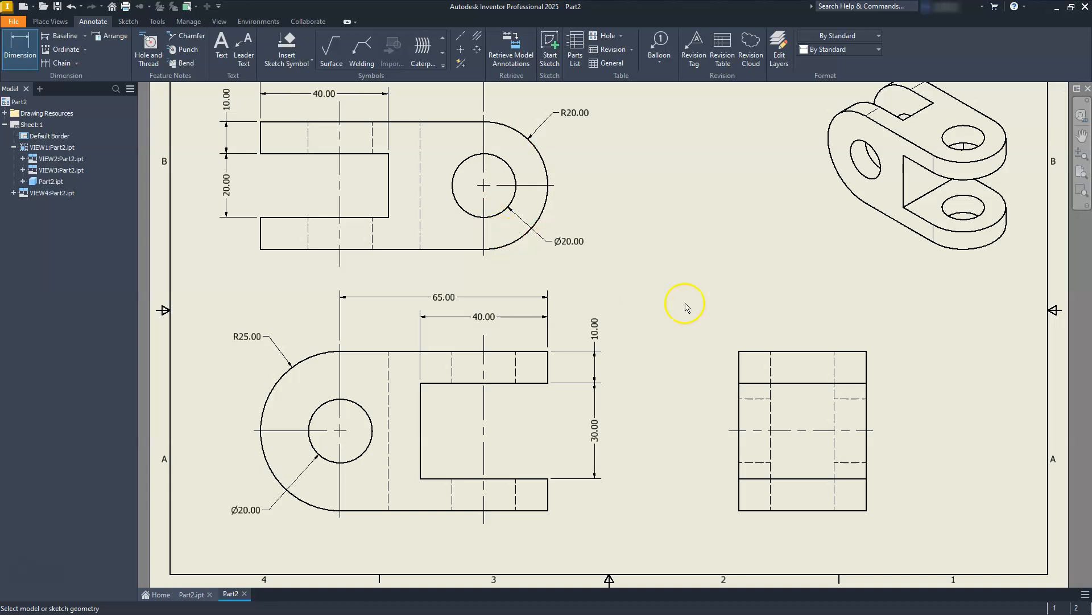
left_click(753, 351)
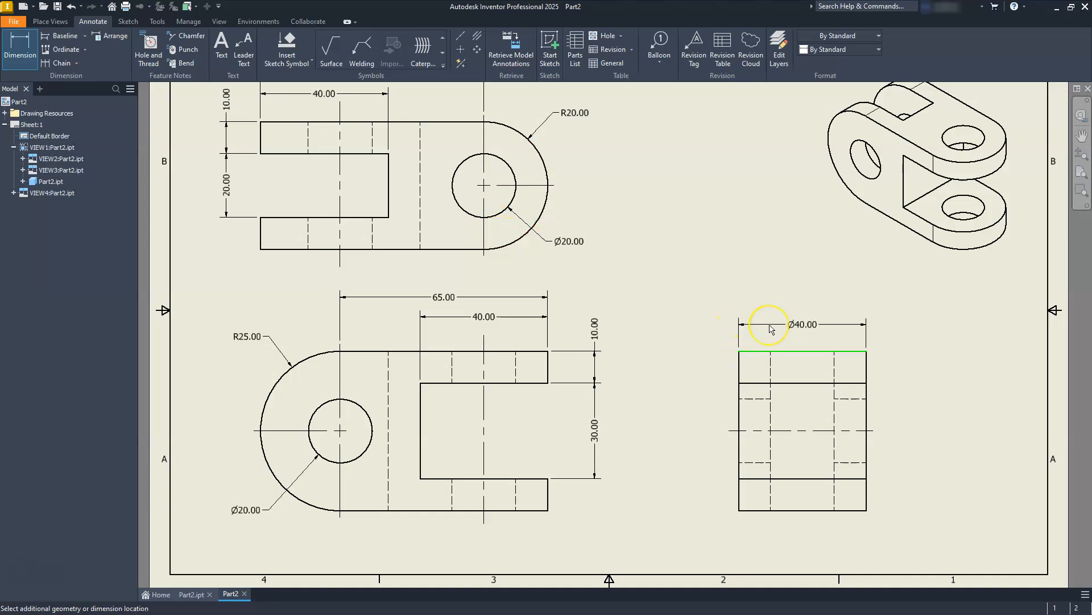
middle_click_drag(771, 329, 709, 289)
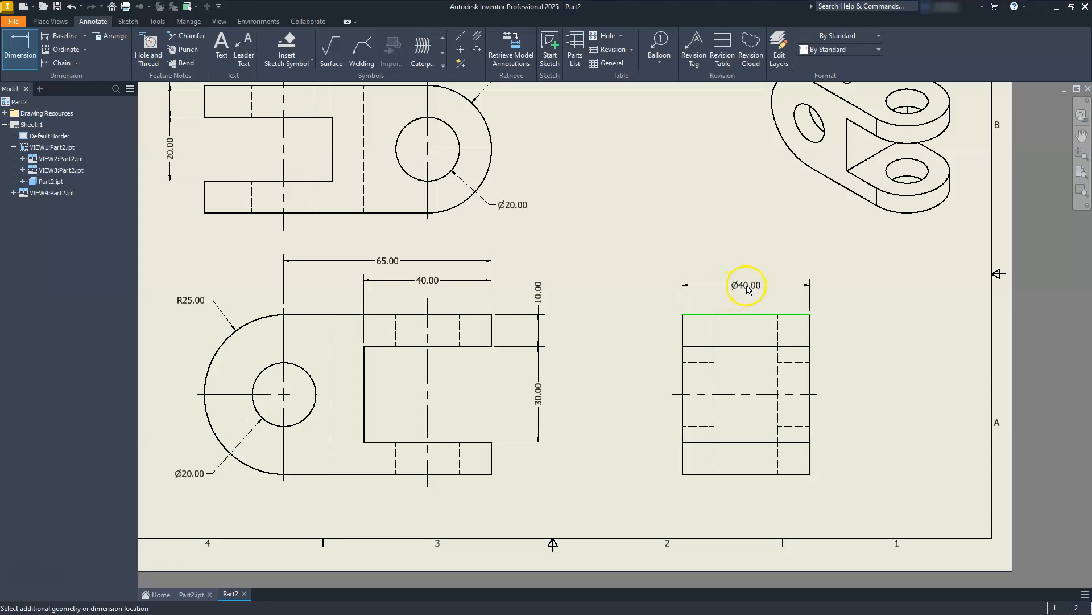
key("Escape")
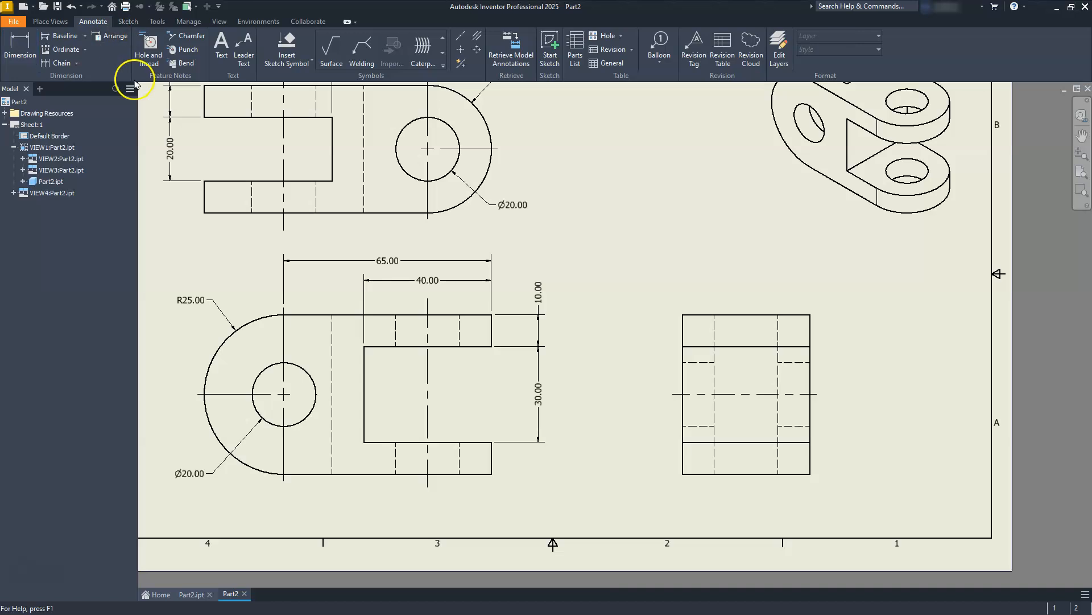
- Dimension the side view's overall height and width, placing the height beside the view and the width above it
left_click(24, 54)
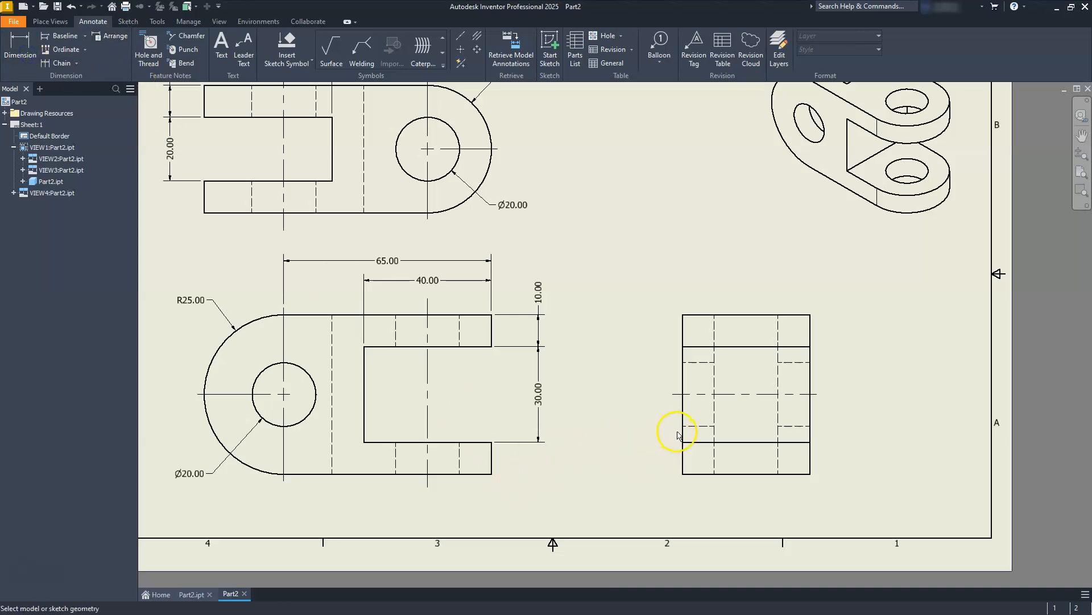
left_click(687, 474)
left_click(684, 316)
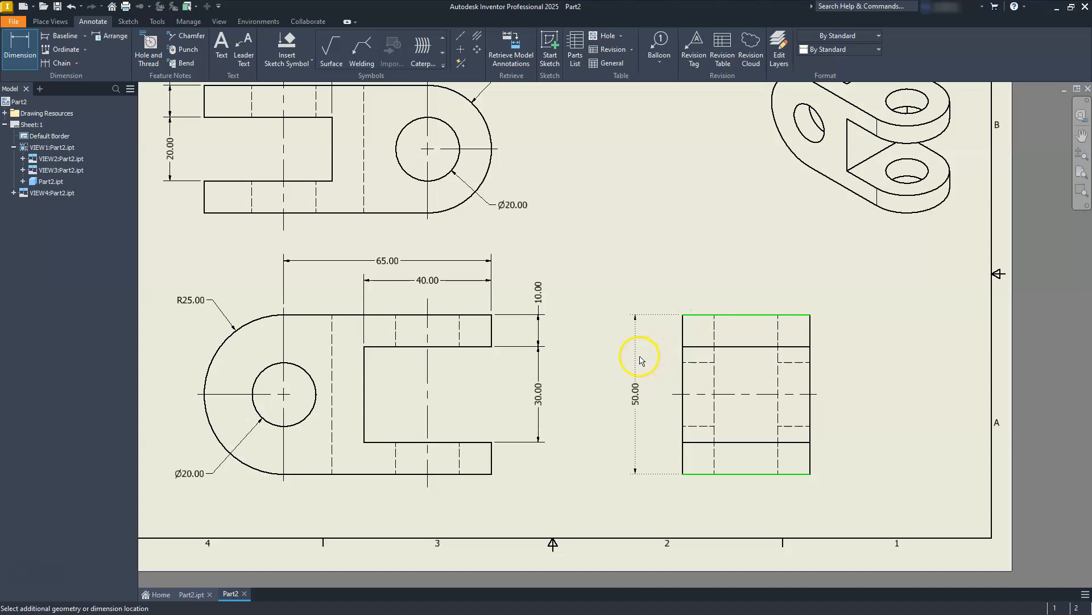
left_click(634, 358)
left_click(683, 317)
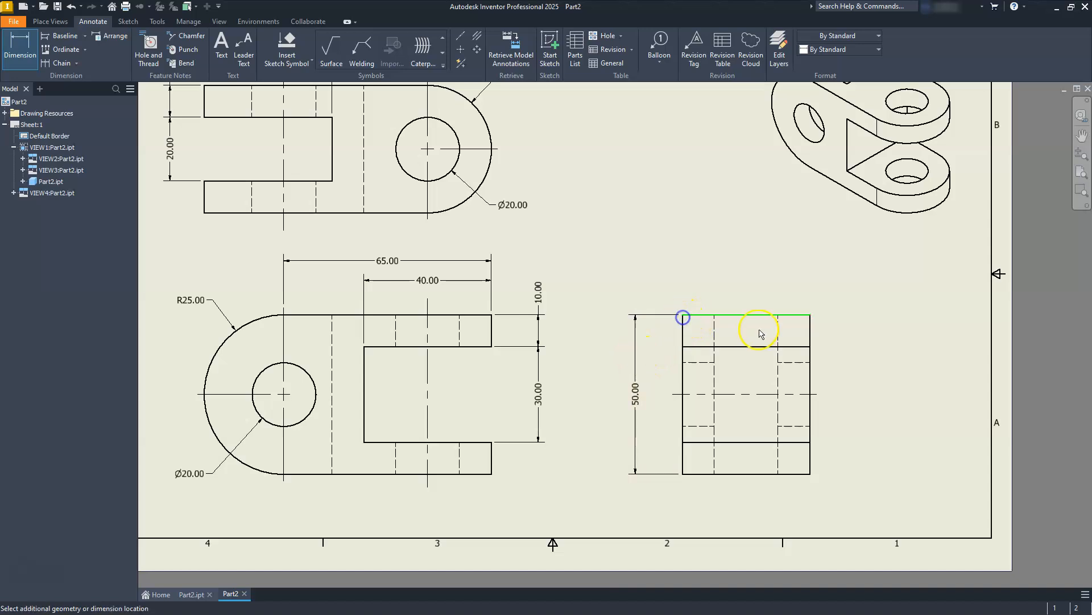
left_click(811, 318)
left_click(797, 283)
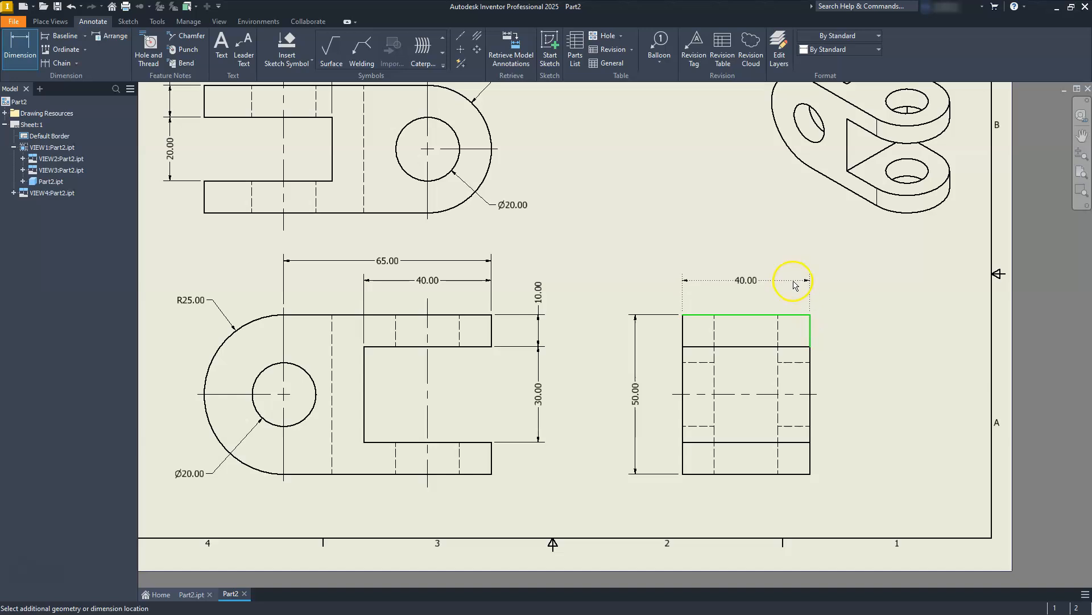
left_click(794, 285)
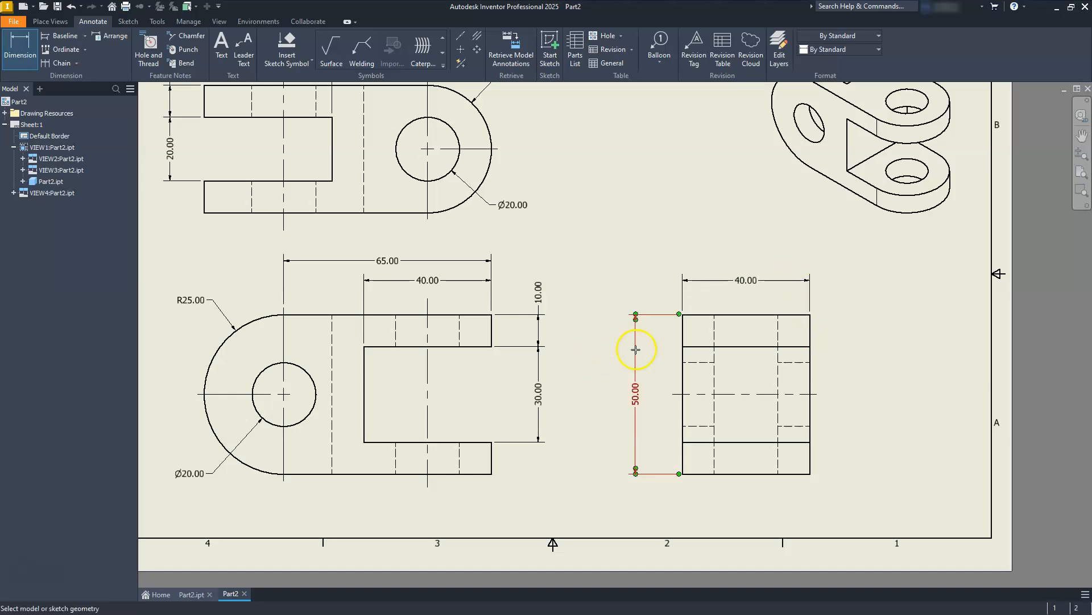
- Set the tolerance method of the side view's overall width dimension to Reference
scroll(604, 315, "up", 3)
scroll(645, 347, "down", 5)
scroll(654, 353, "up", 4)
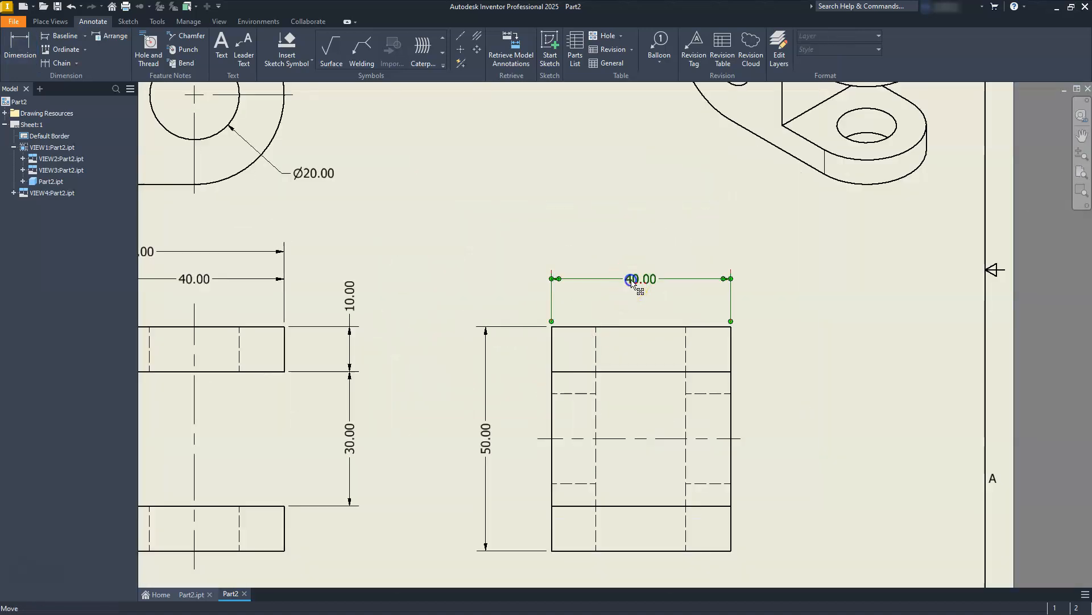
double_click(633, 284)
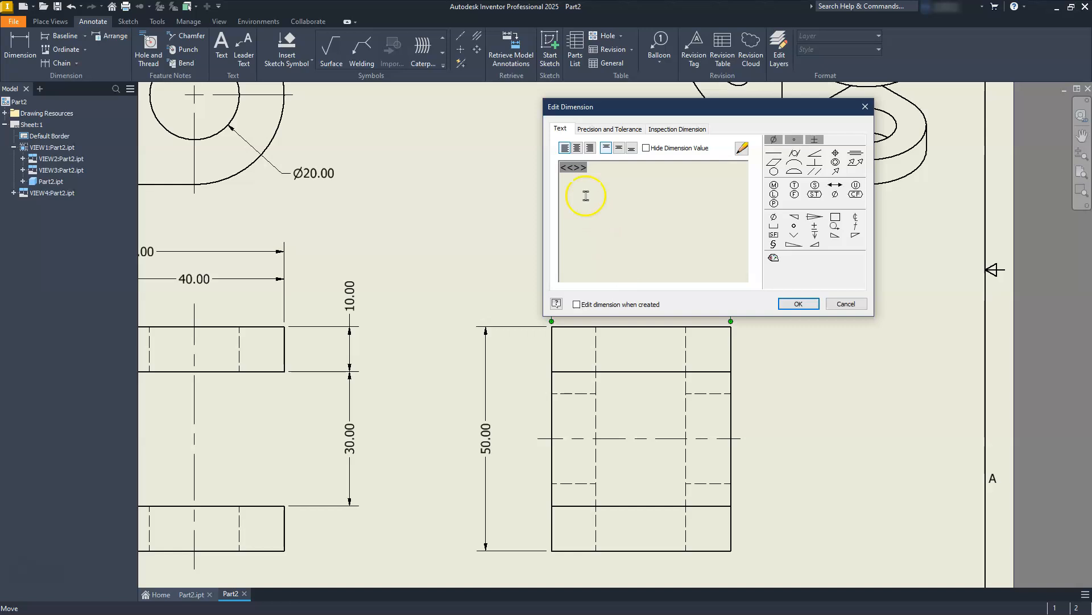
left_click(599, 128)
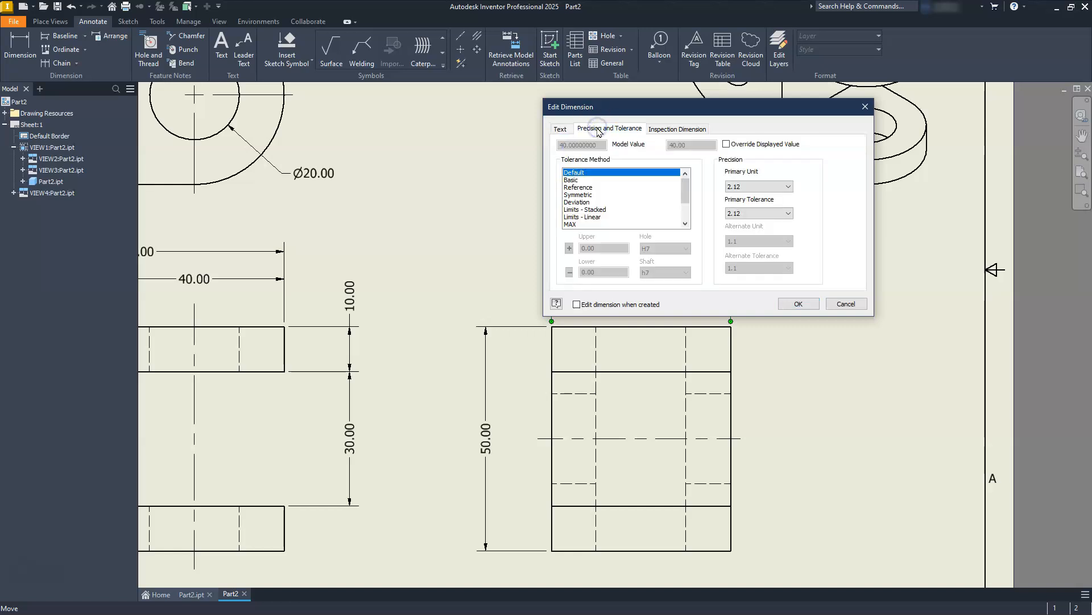
left_click(580, 187)
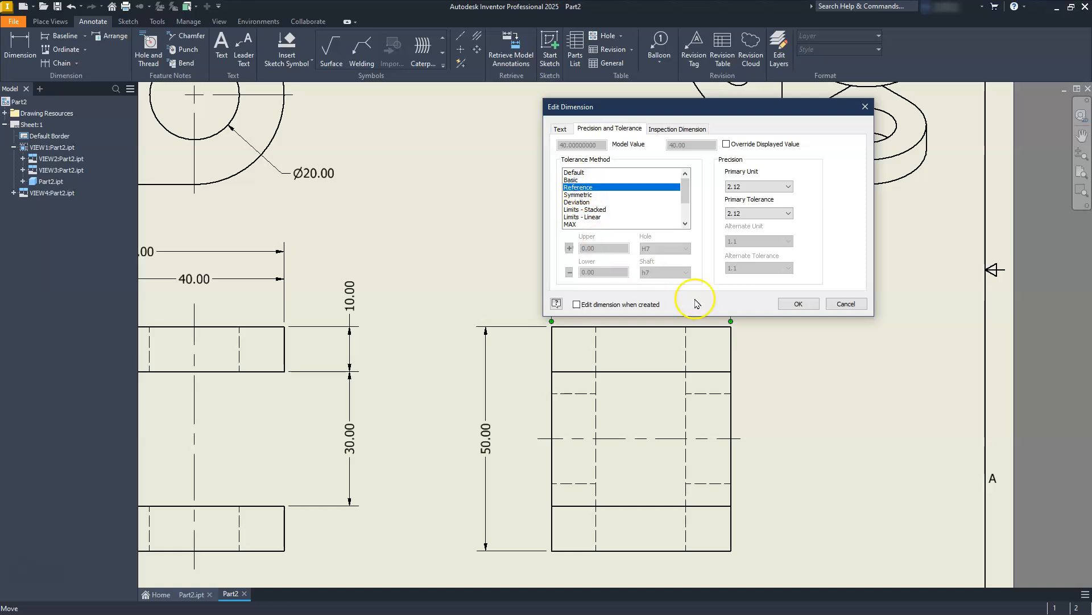
left_click(787, 304)
- Set the tolerance method of the side view's overall height dimension to Reference
double_click(482, 433)
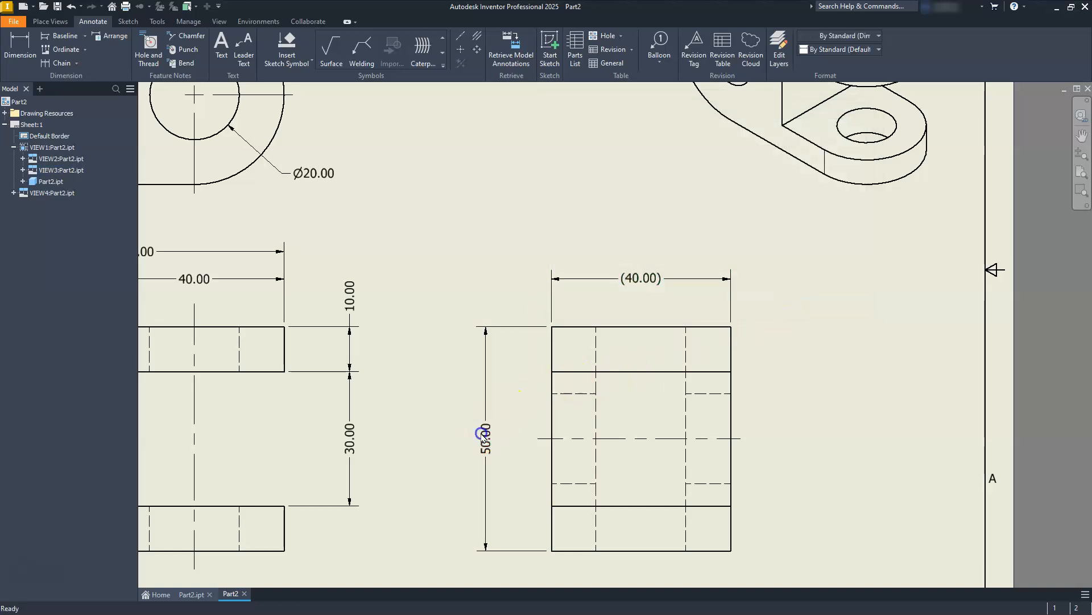
left_click(484, 435)
left_click(488, 439)
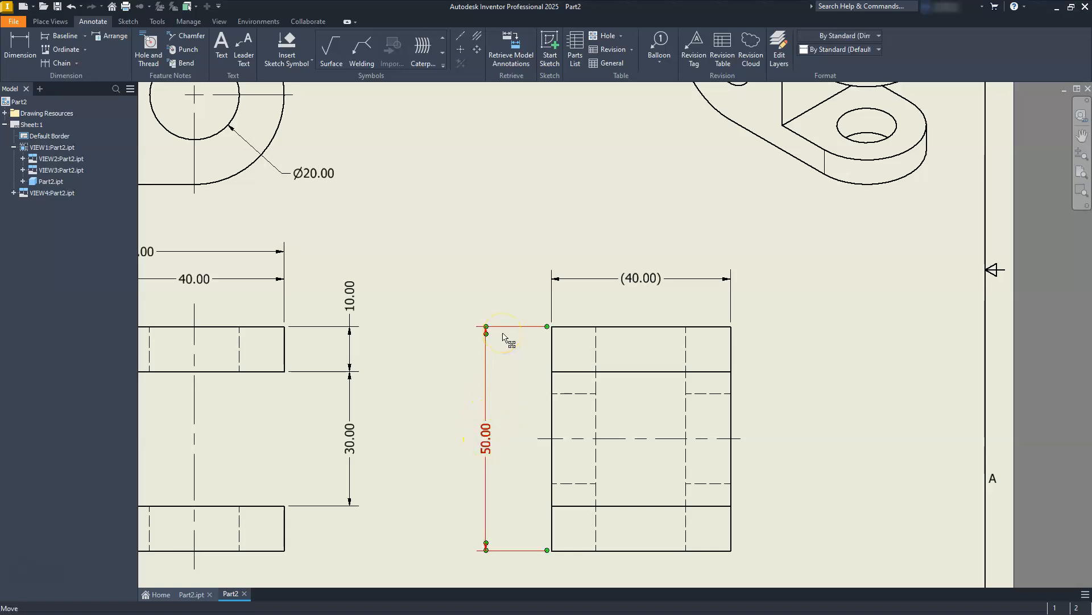
double_click(503, 337)
left_click(609, 129)
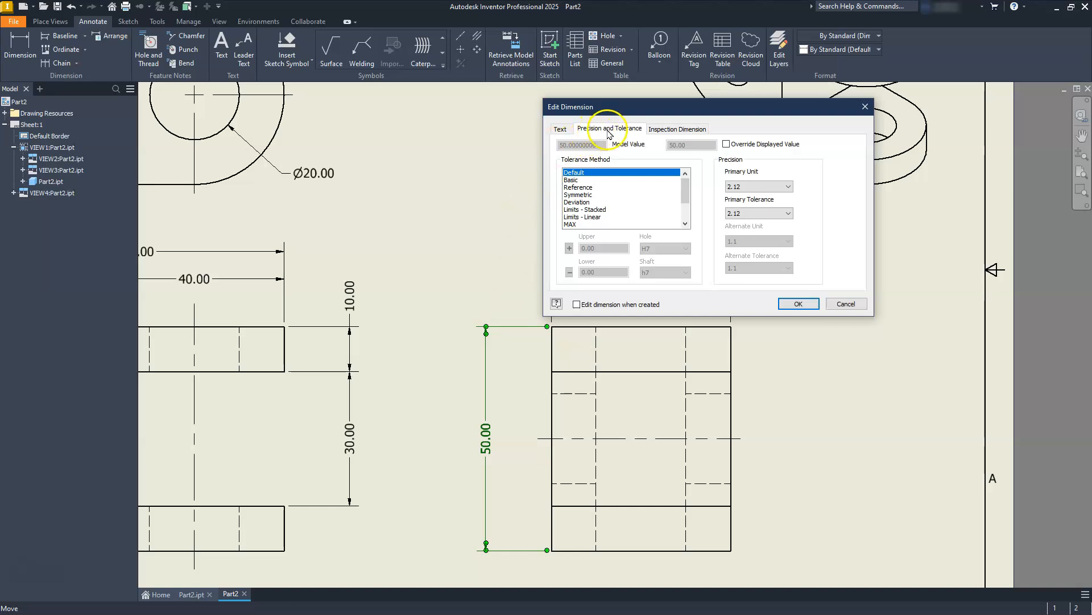
left_click(578, 187)
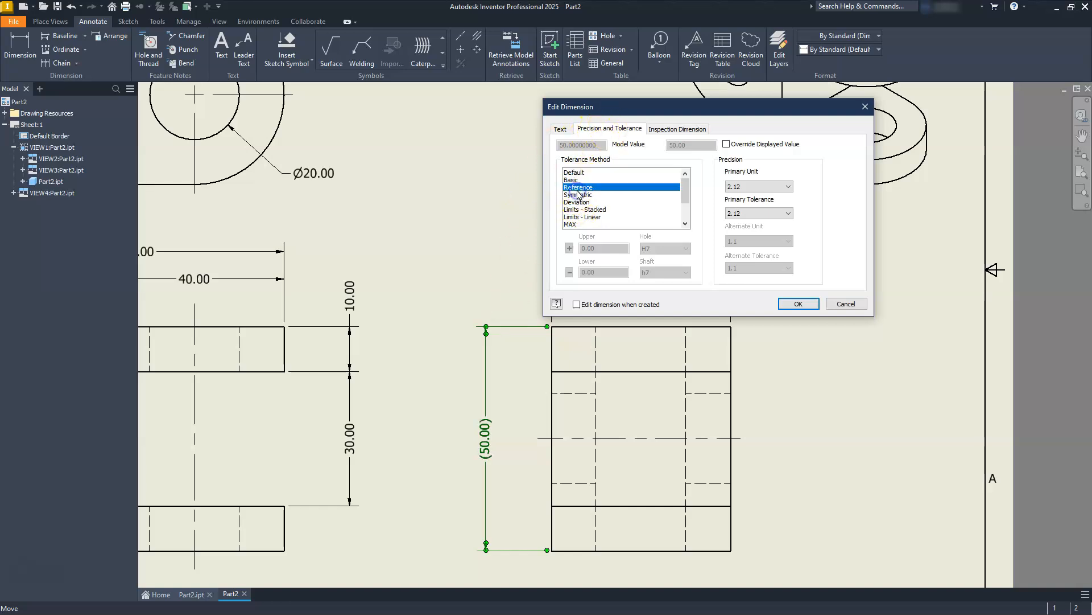
left_click(798, 303)
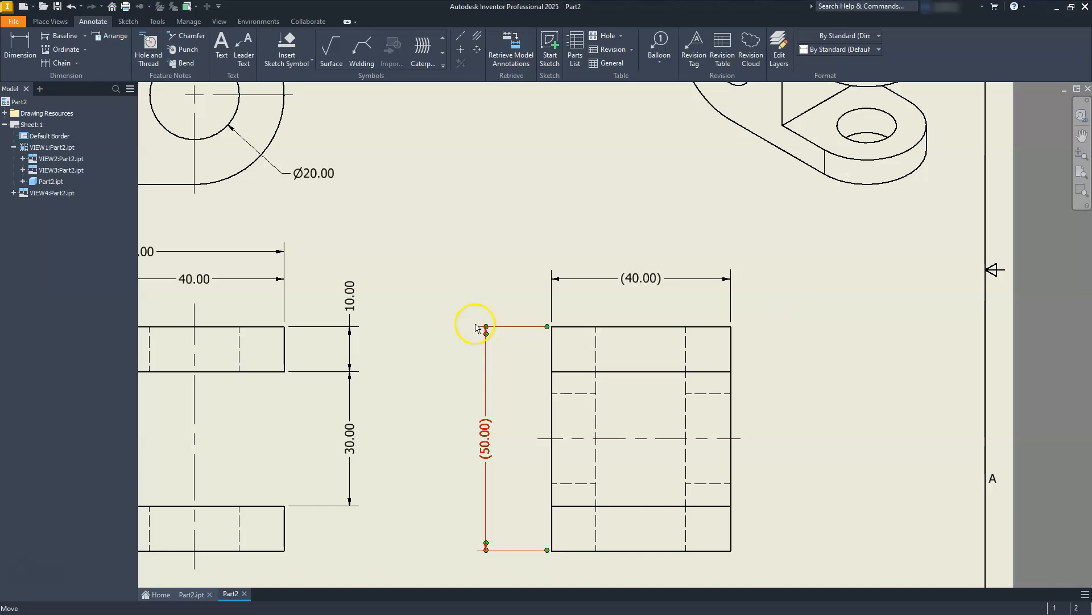
- Dimension the vertical distance from the front view's bottom edge to the hole's center mark, placing it outside the rounded end
scroll(475, 325, "down", 2)
middle_click_drag(456, 336, 514, 349)
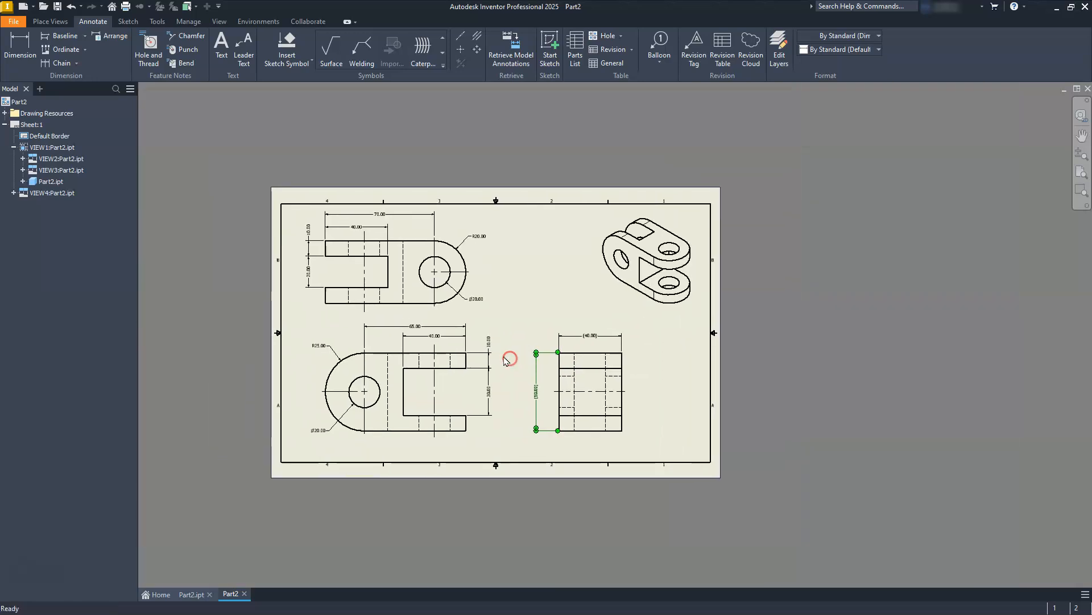
scroll(485, 357, "up", 2)
middle_click_drag(428, 364, 533, 337)
scroll(503, 357, "down", 2)
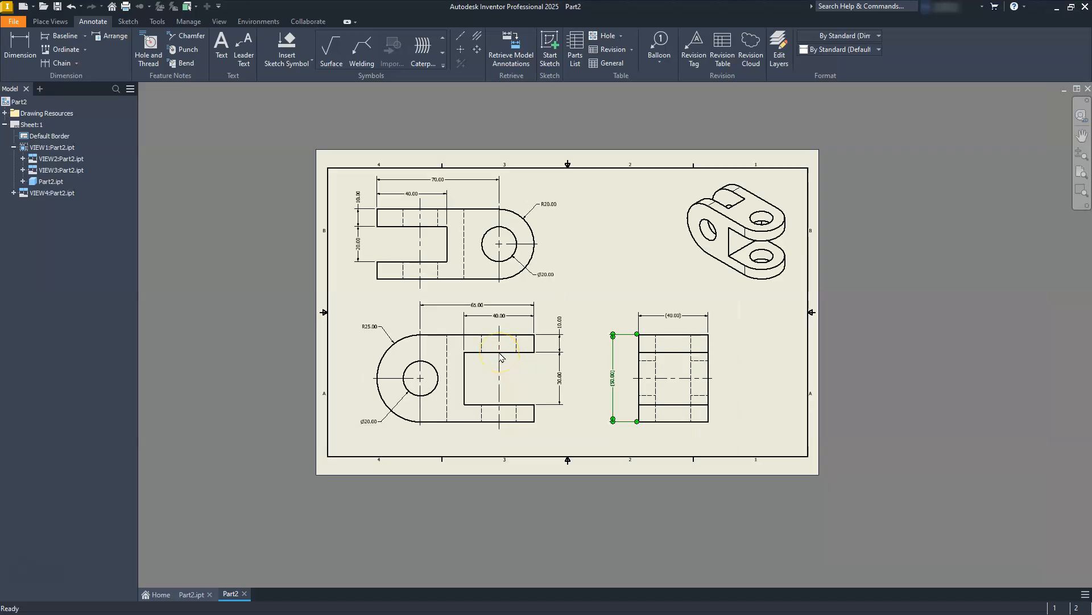
scroll(501, 357, "up", 2)
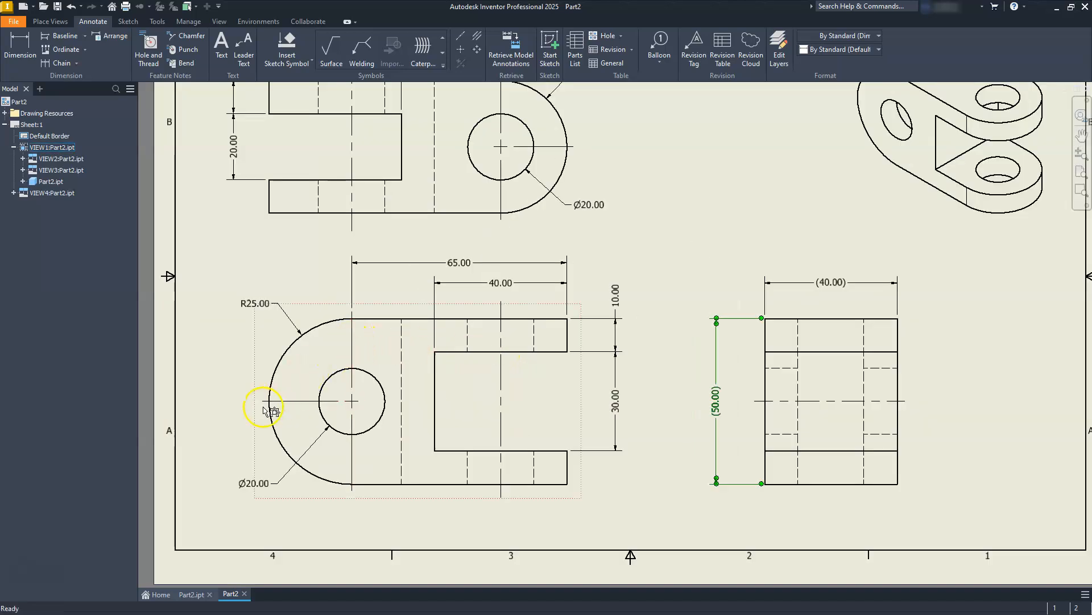
middle_click_drag(400, 400, 426, 398)
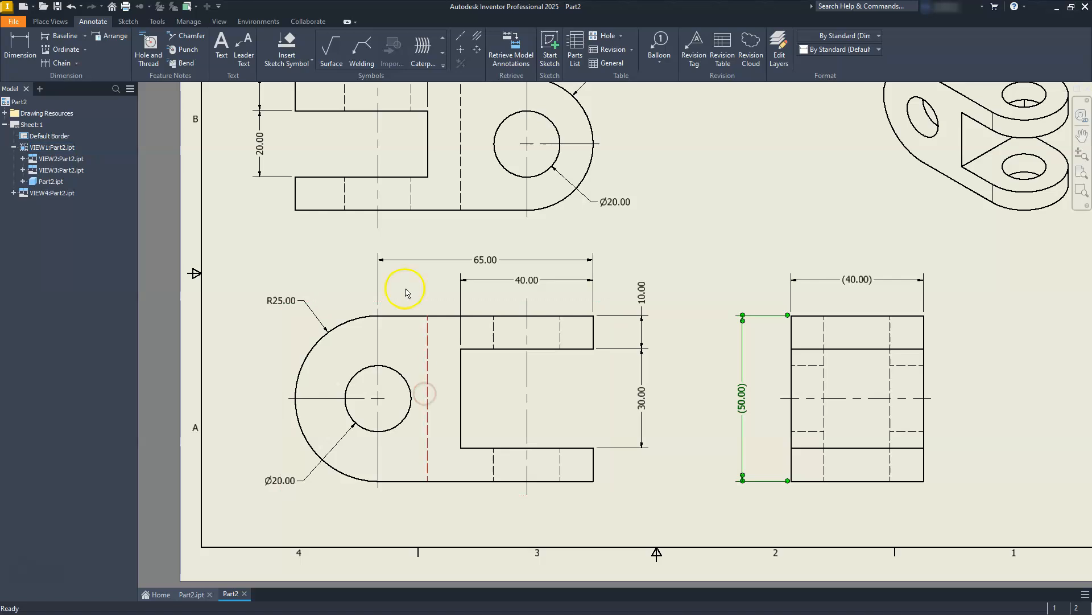
left_click(19, 48)
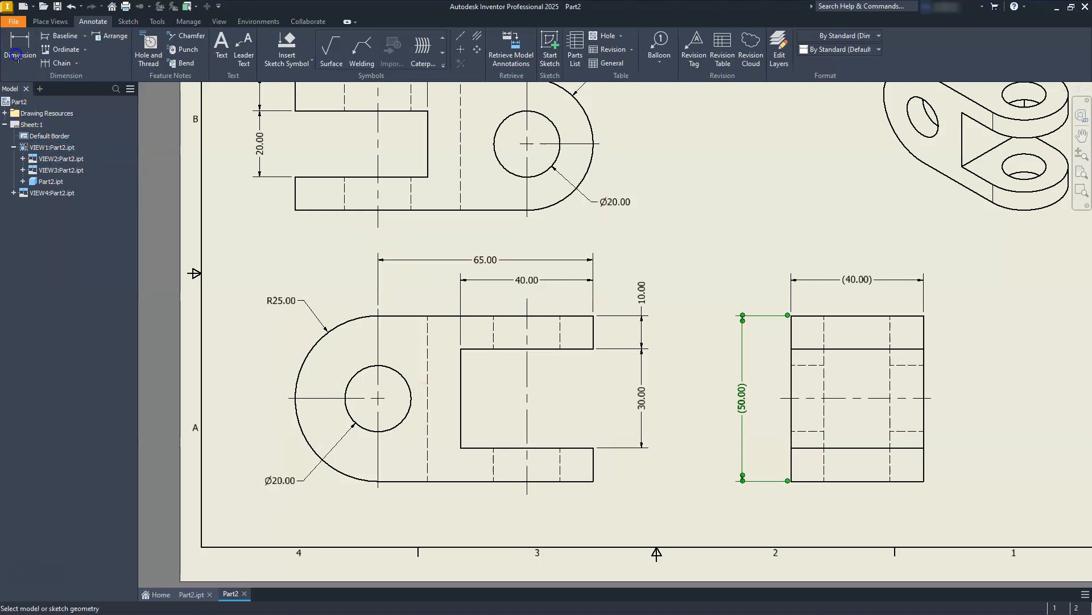
left_click(379, 482)
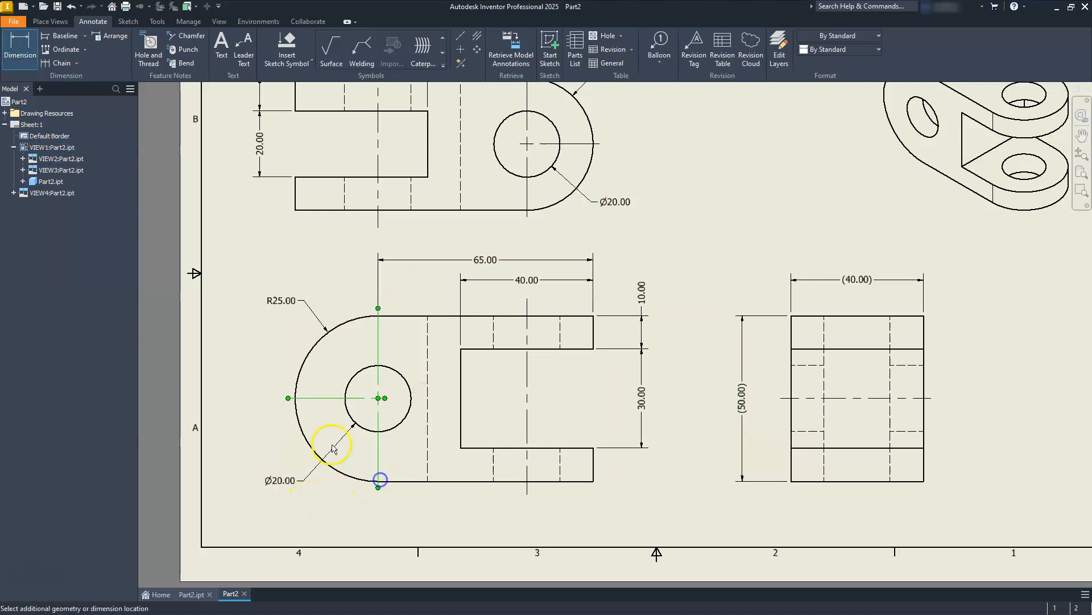
left_click(289, 398)
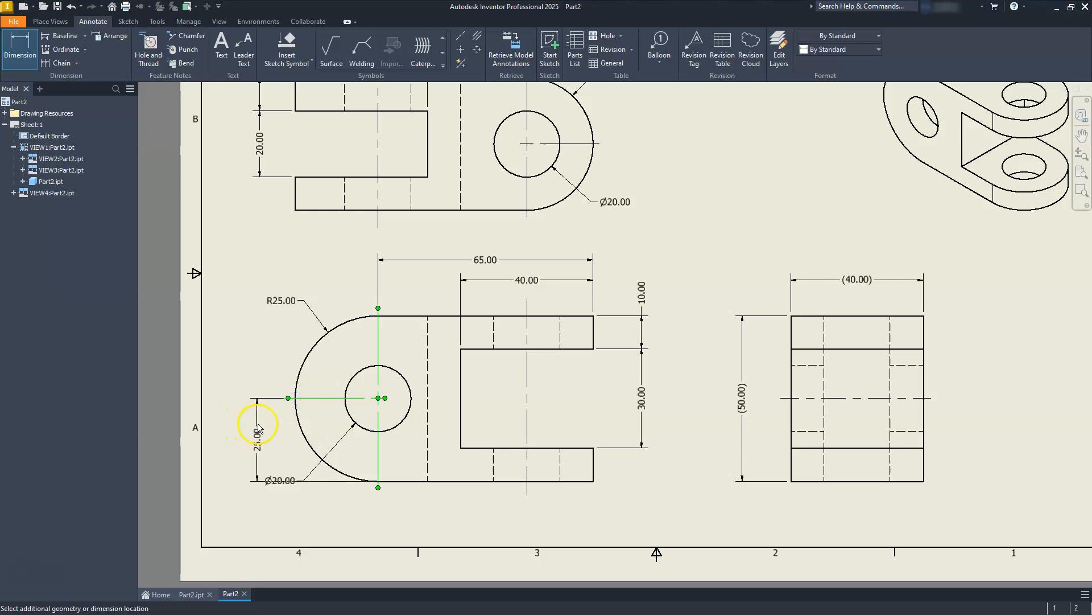
left_click(254, 428)
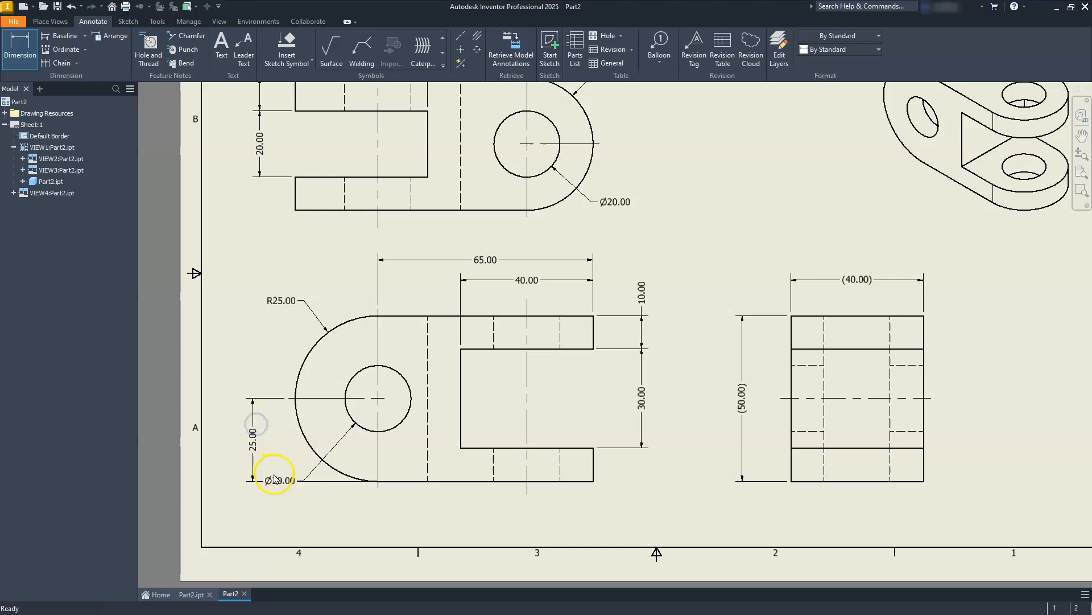
key("Escape")
- Reposition the front view's hole diameter dimension below the bracket's bottom edge, clear of the hole-center height dimension
left_click_drag(279, 482, 305, 505)
scroll(284, 497, "up", 3)
left_click_drag(319, 468, 350, 506)
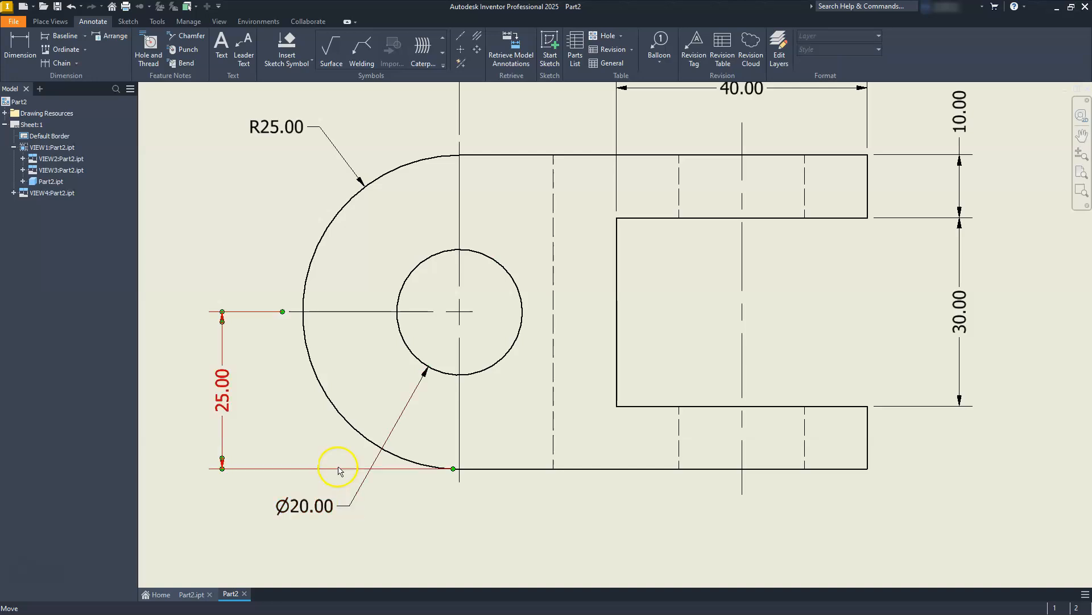
- Dimension the vertical distance from the top view's lower edge to the hole's center mark, placing it beyond the rounded end
scroll(546, 322, "up", 5)
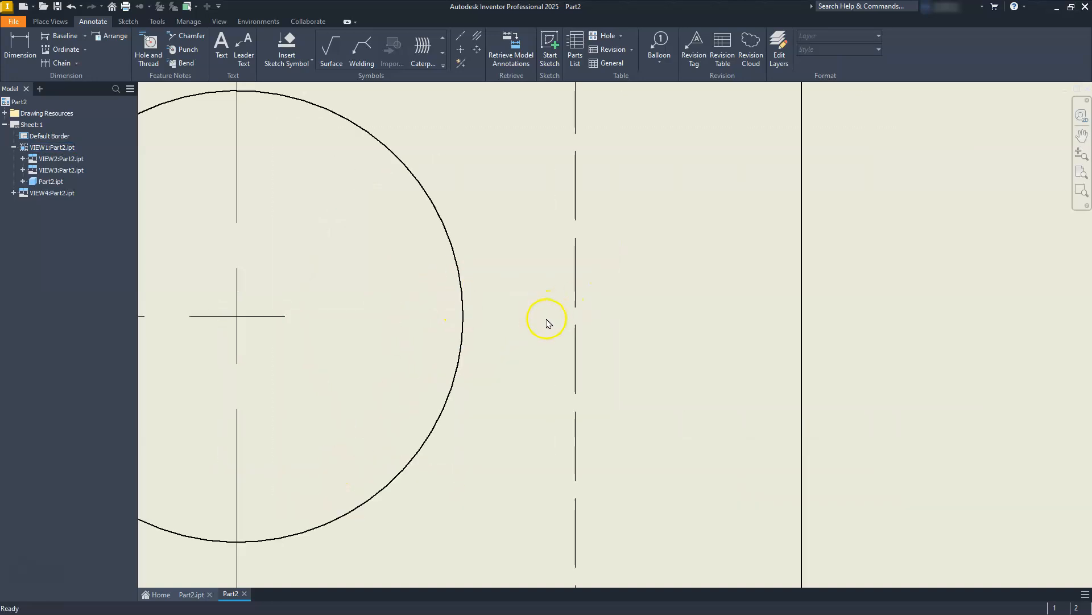
scroll(547, 321, "down", 8)
middle_click_drag(558, 291, 570, 380)
middle_click_drag(682, 183, 670, 239)
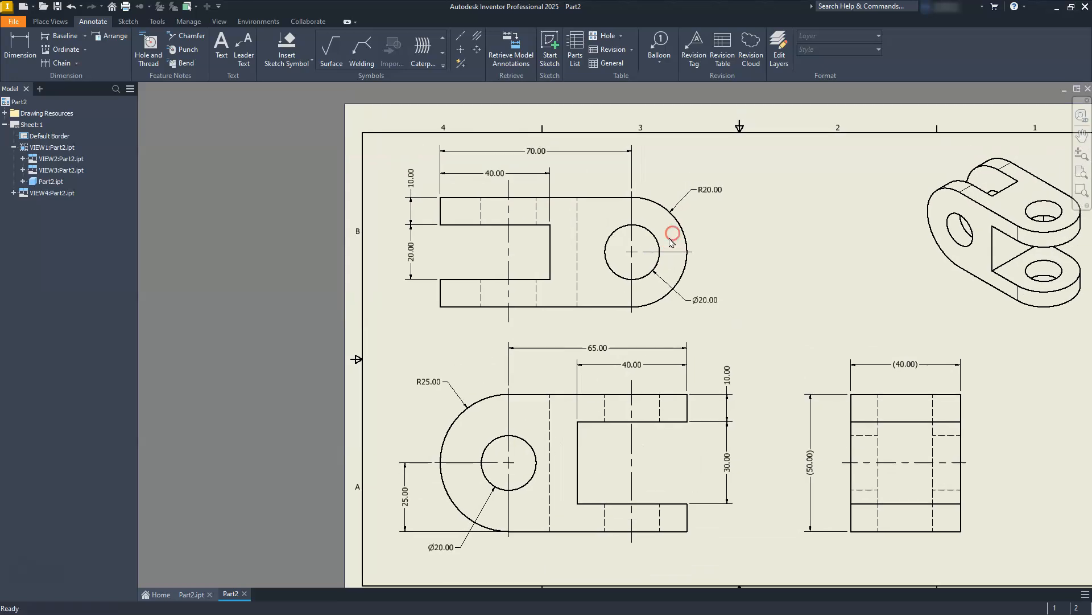
scroll(677, 239, "up", 2)
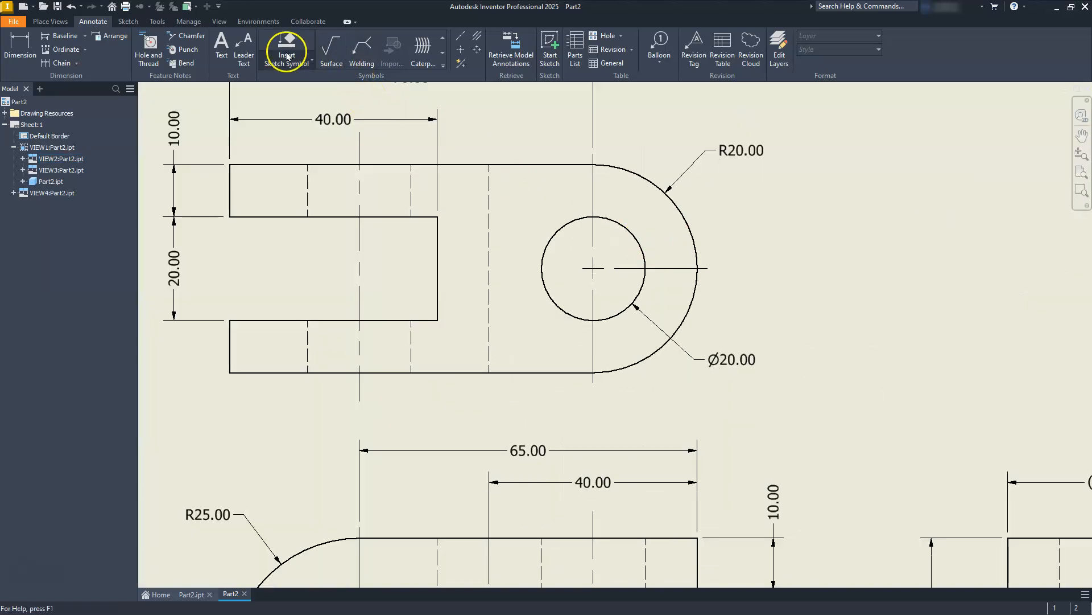
left_click(20, 45)
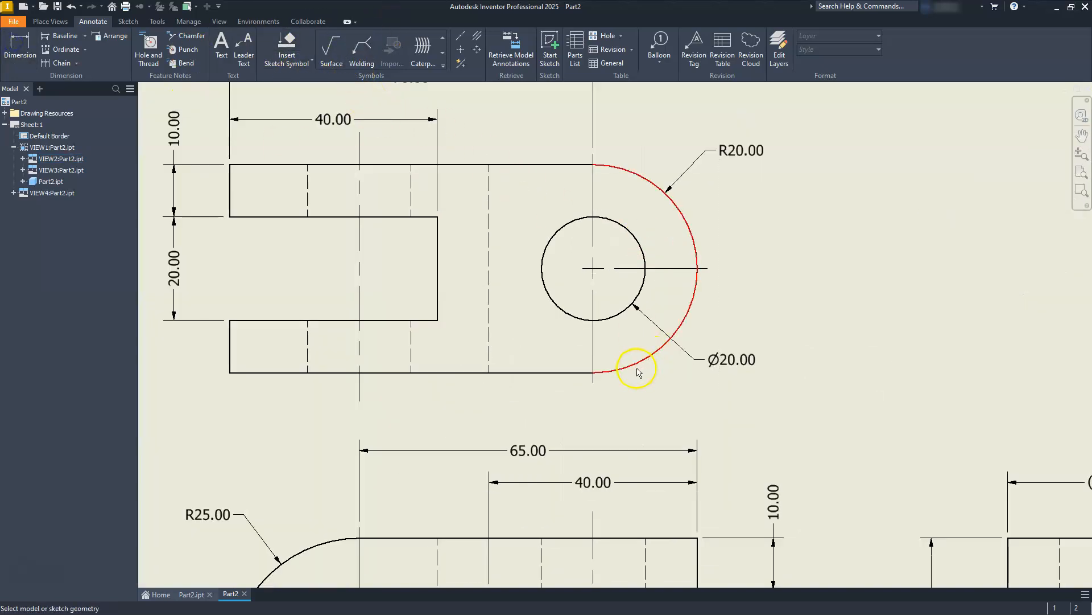
left_click(580, 375)
left_click(709, 268)
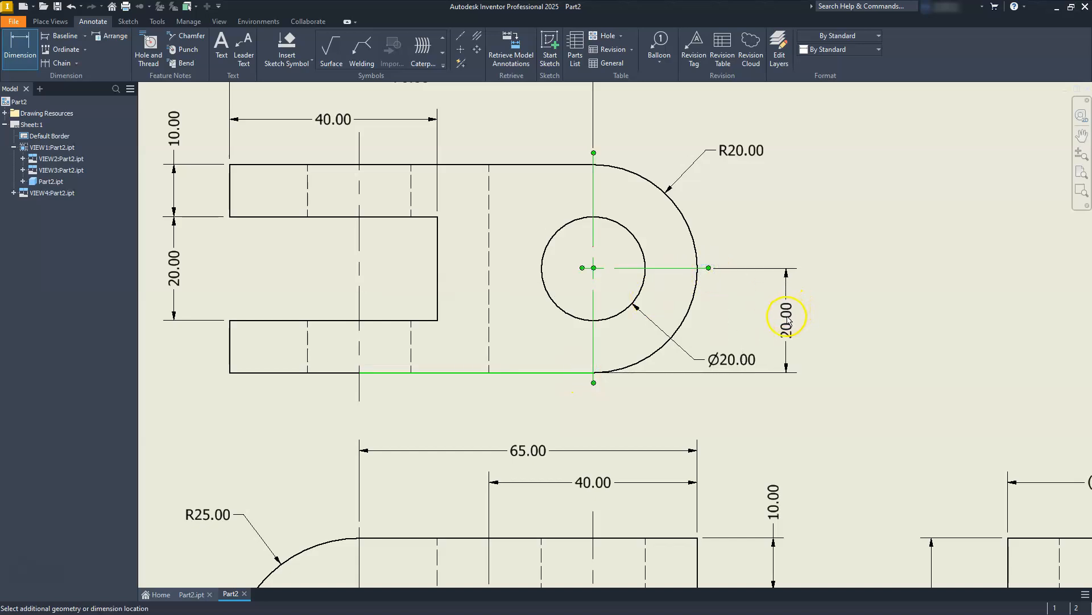
left_click(779, 325)
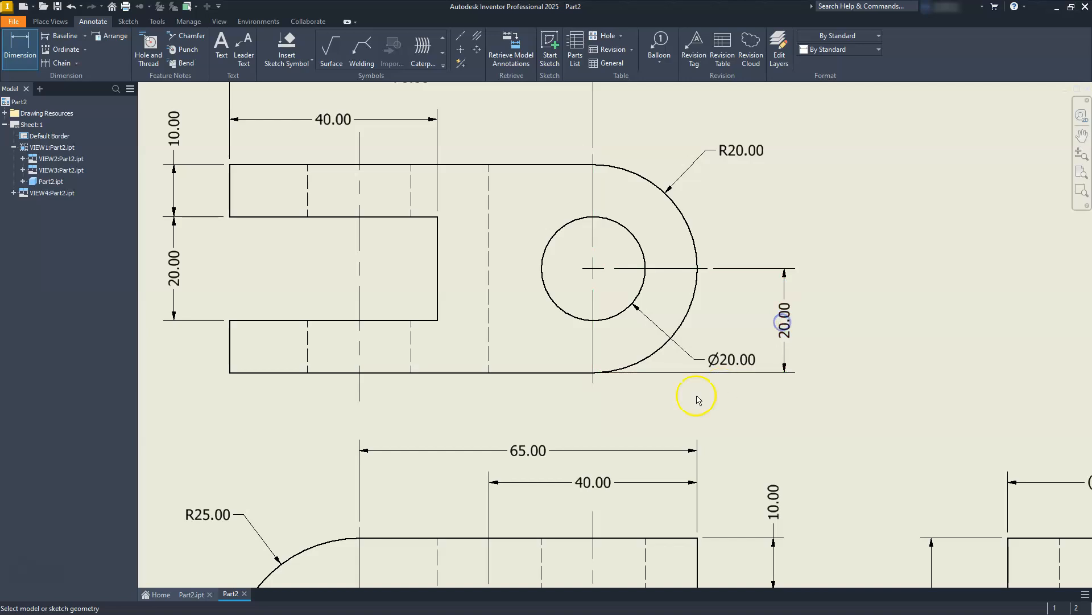
- Turn off trailing zeros for linear units in the Default - mm (ANSI) dimension style
scroll(695, 397, "up", 3)
middle_click(712, 403)
middle_click(712, 403)
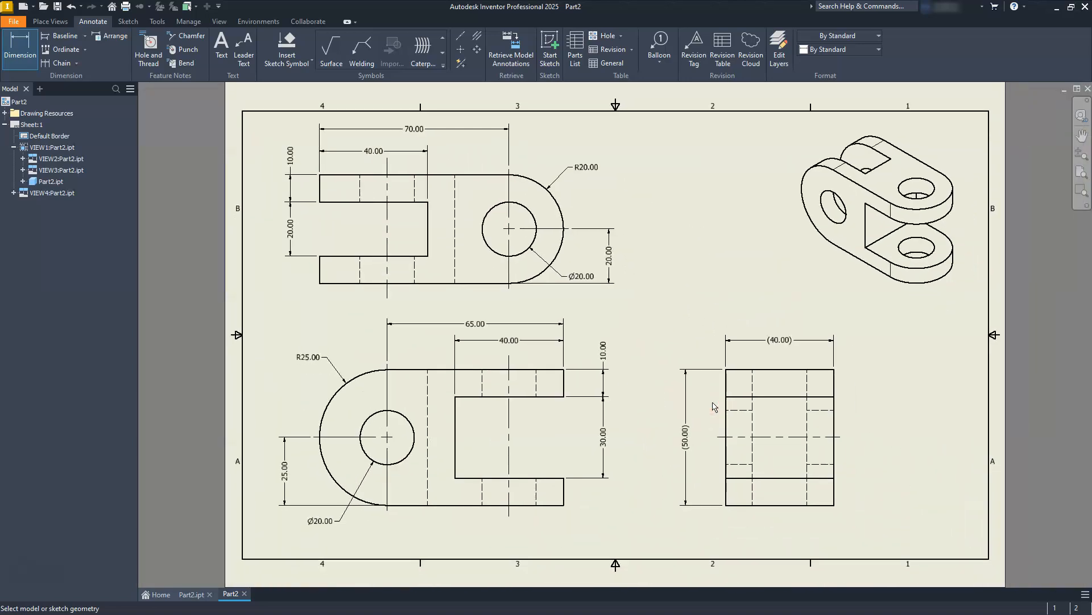
scroll(711, 402, "up", 3)
middle_click_drag(692, 409, 652, 399)
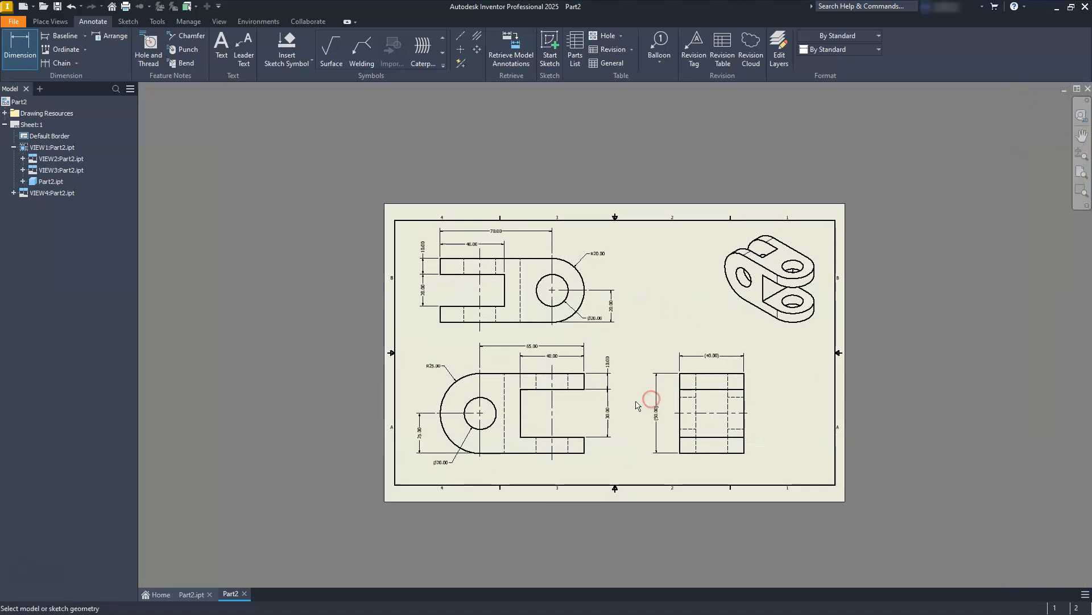
left_click(182, 23)
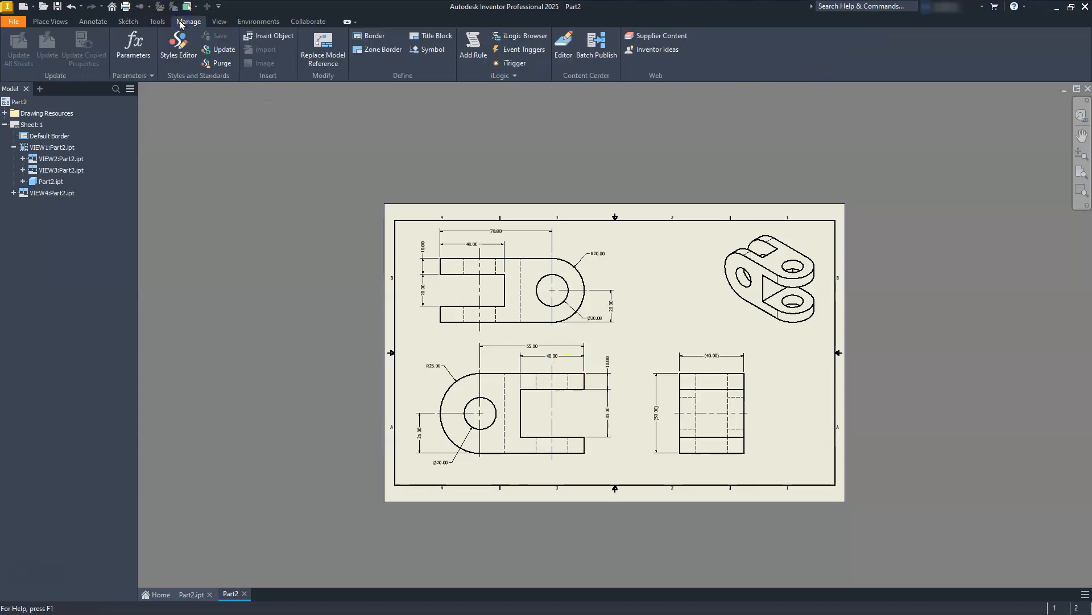
left_click(179, 44)
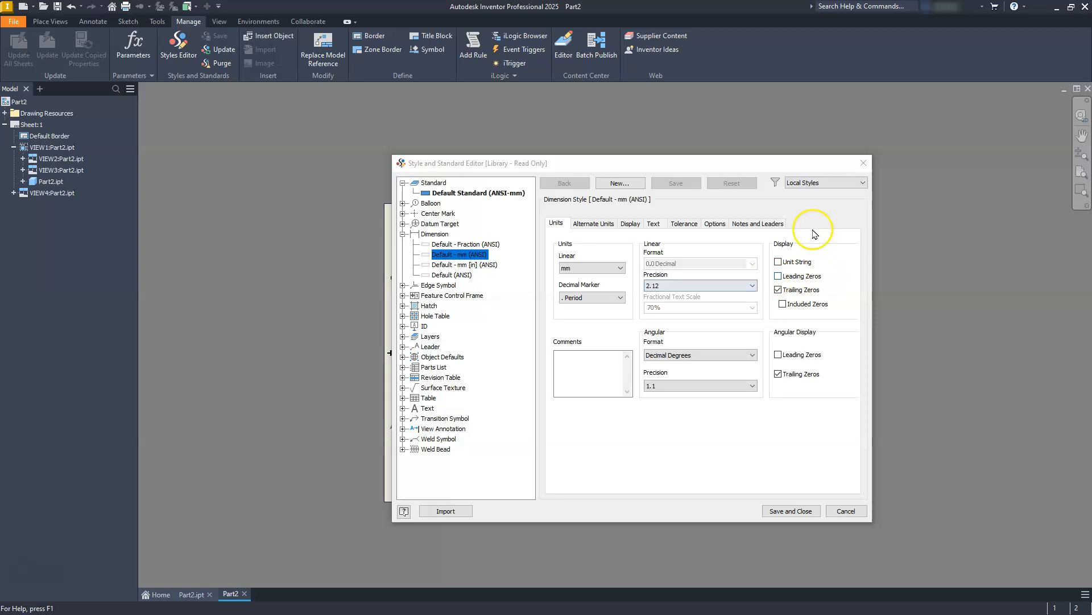
left_click(778, 290)
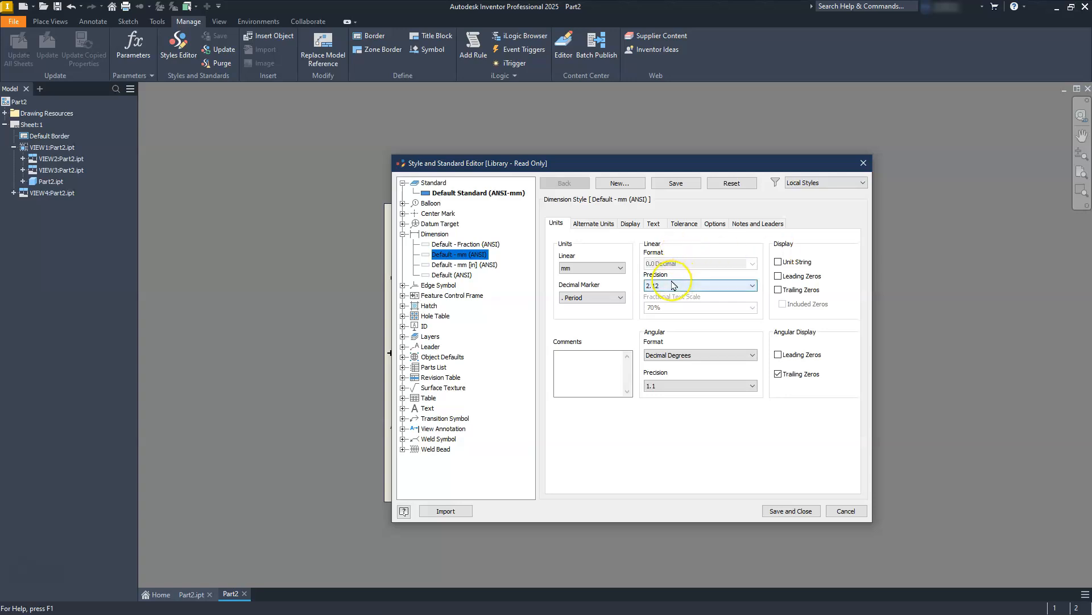
- Set the text orientation of aligned and vertical linear dimensions to inline horizontal in the Default - mm (ANSI) style
left_click(607, 224)
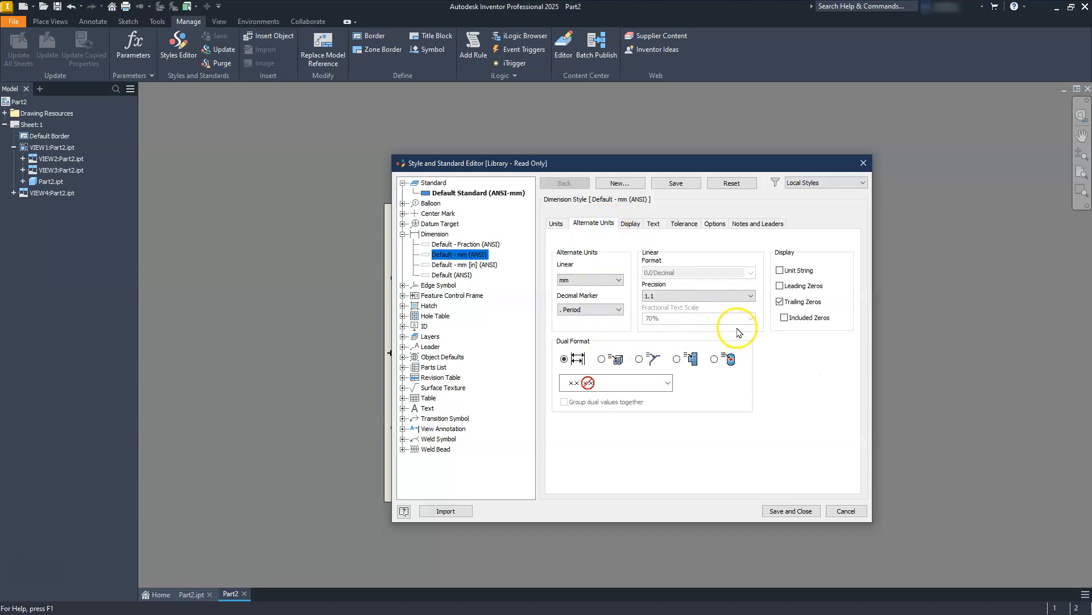
left_click(629, 223)
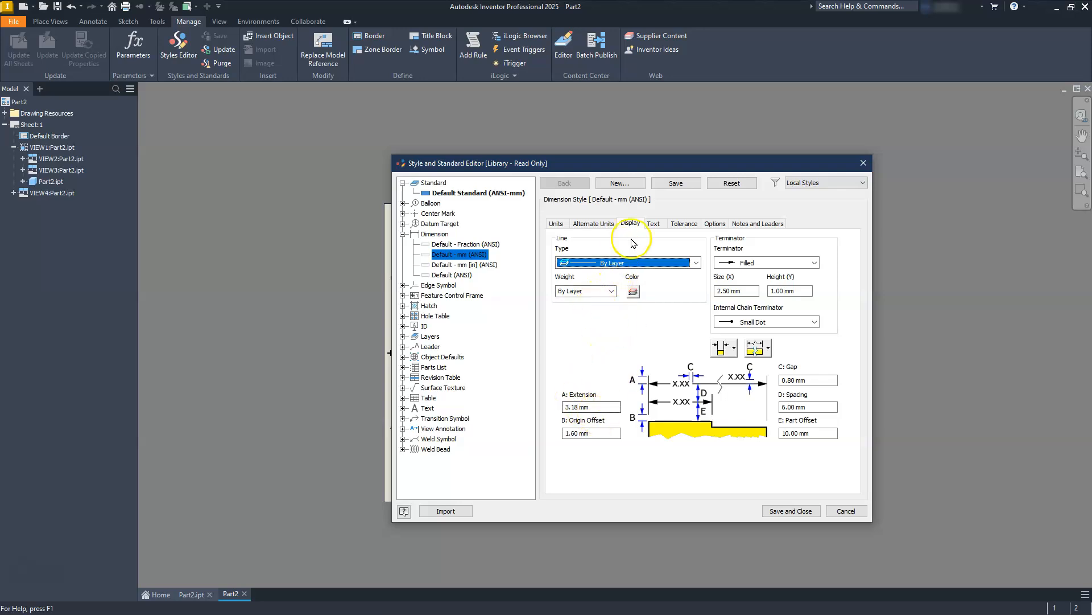
left_click(653, 225)
left_click(671, 286)
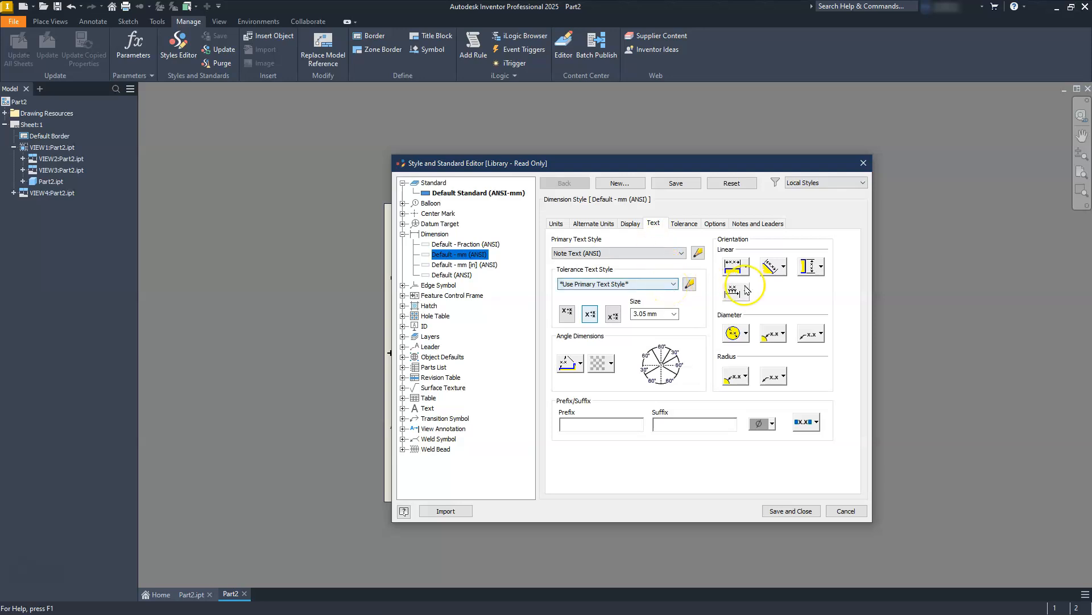
left_click(781, 268)
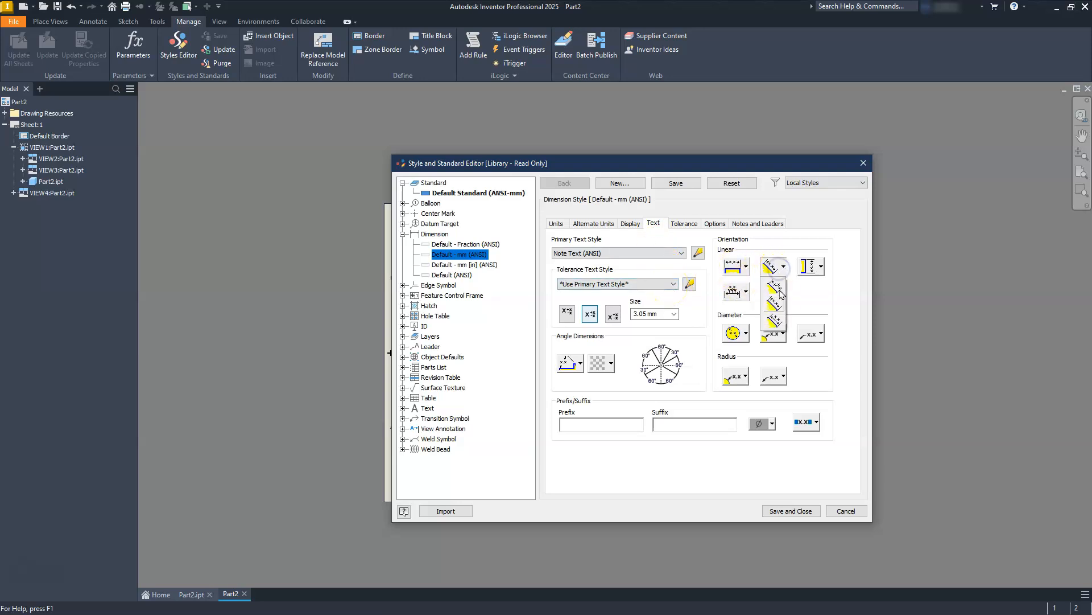
left_click(775, 290)
left_click(821, 267)
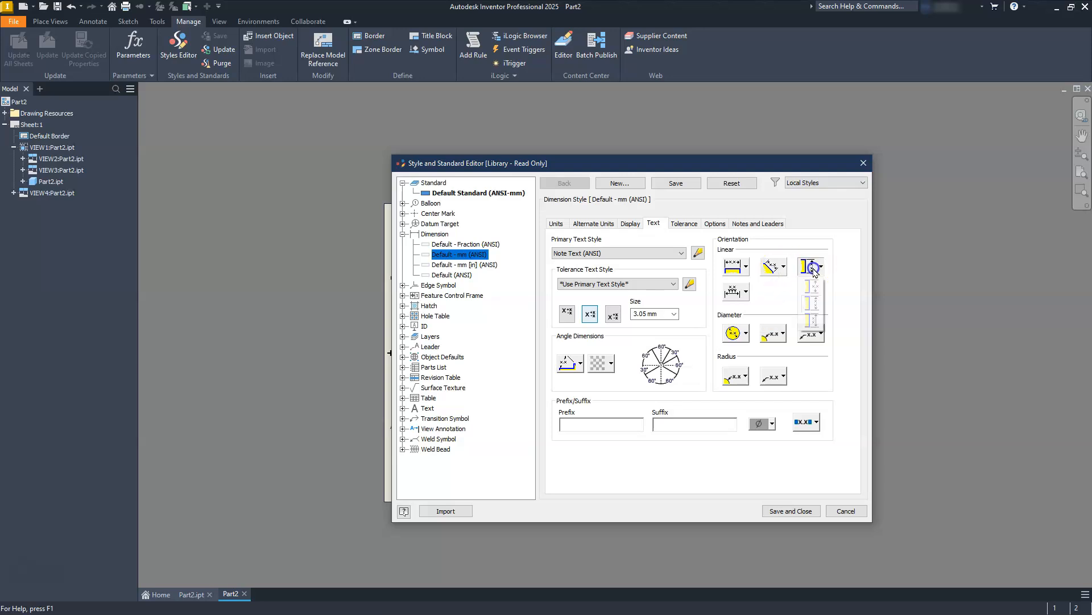
left_click(810, 286)
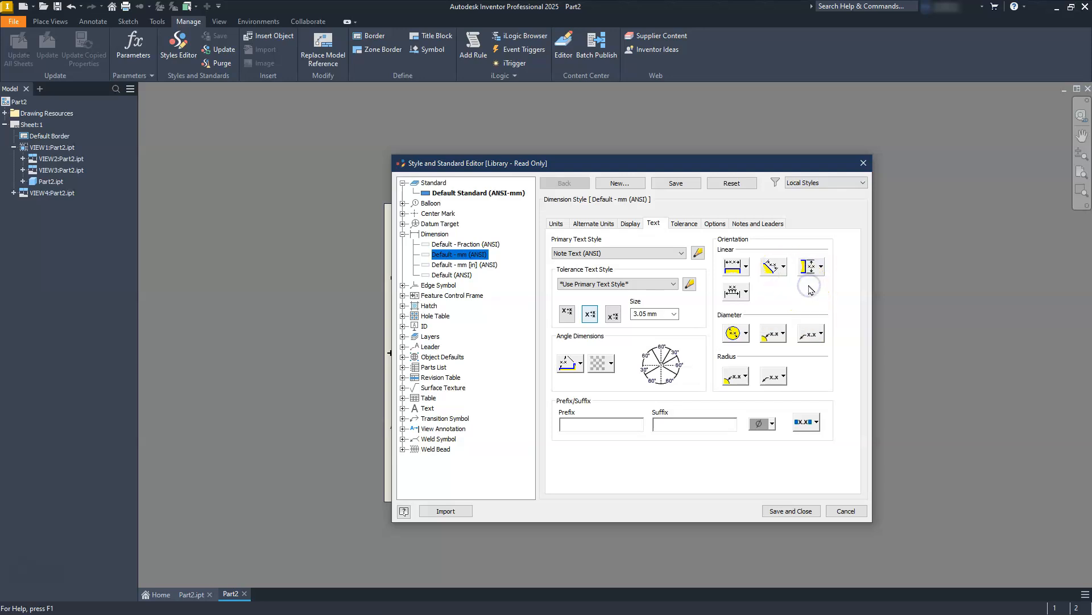
- Review the dimension style's tolerance, placement options and notes settings, and save the style changes
left_click(686, 222)
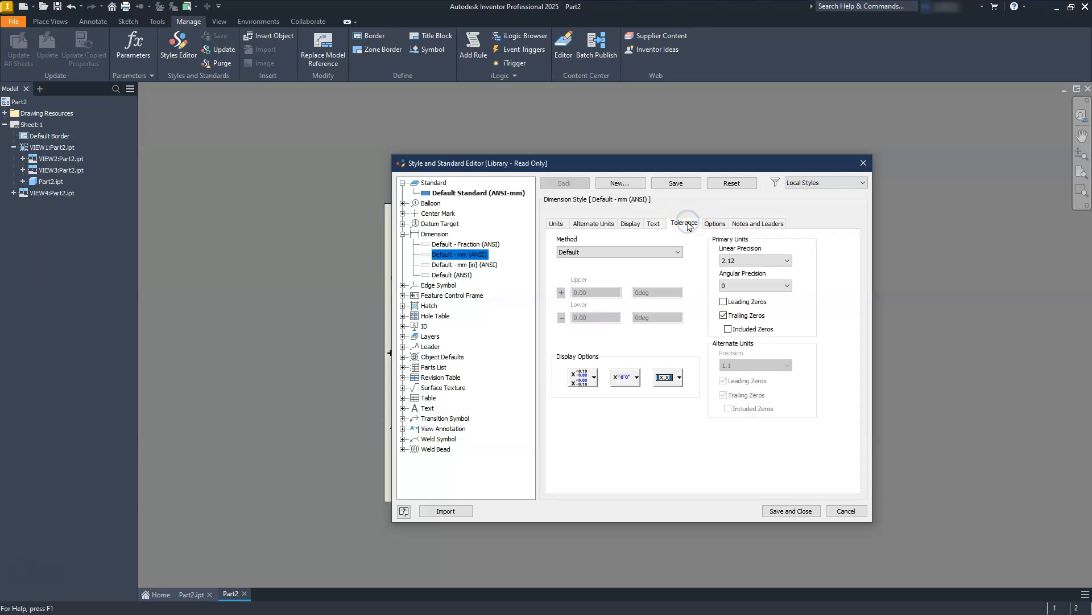
left_click(718, 226)
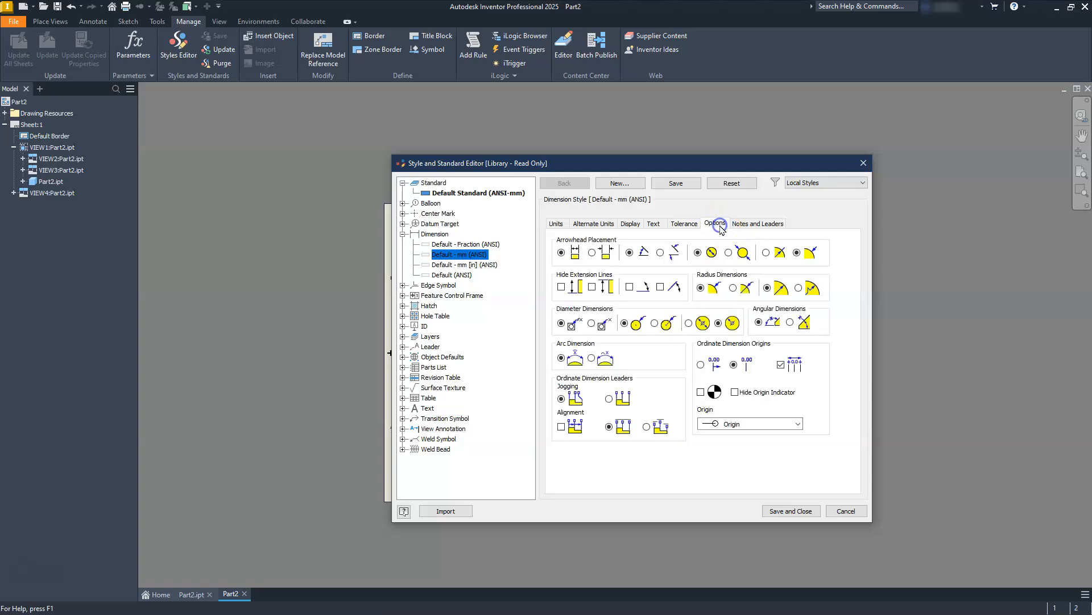
left_click(746, 224)
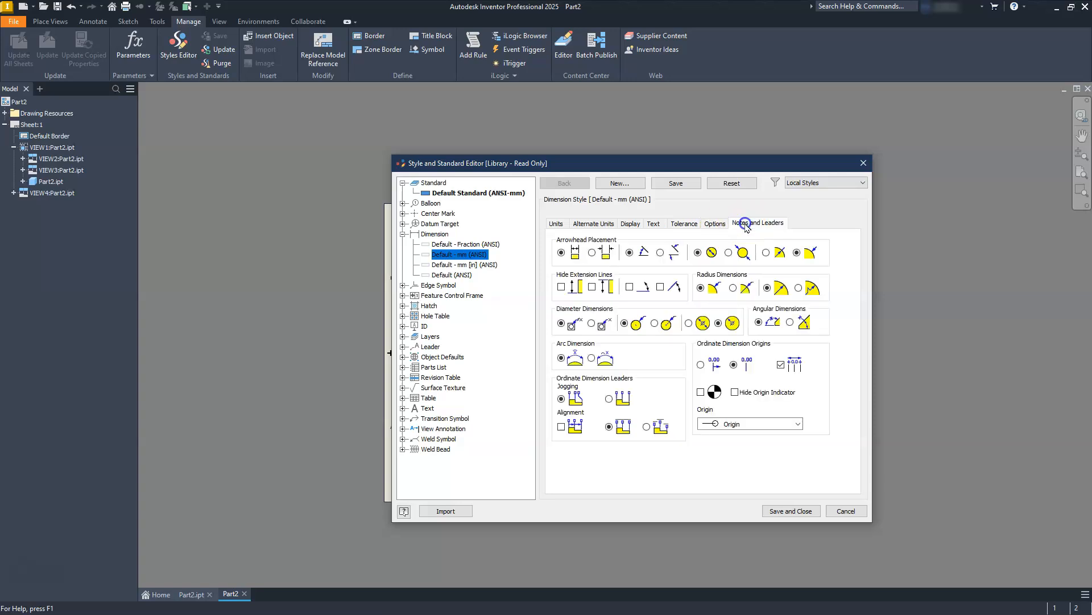
left_click(788, 510)
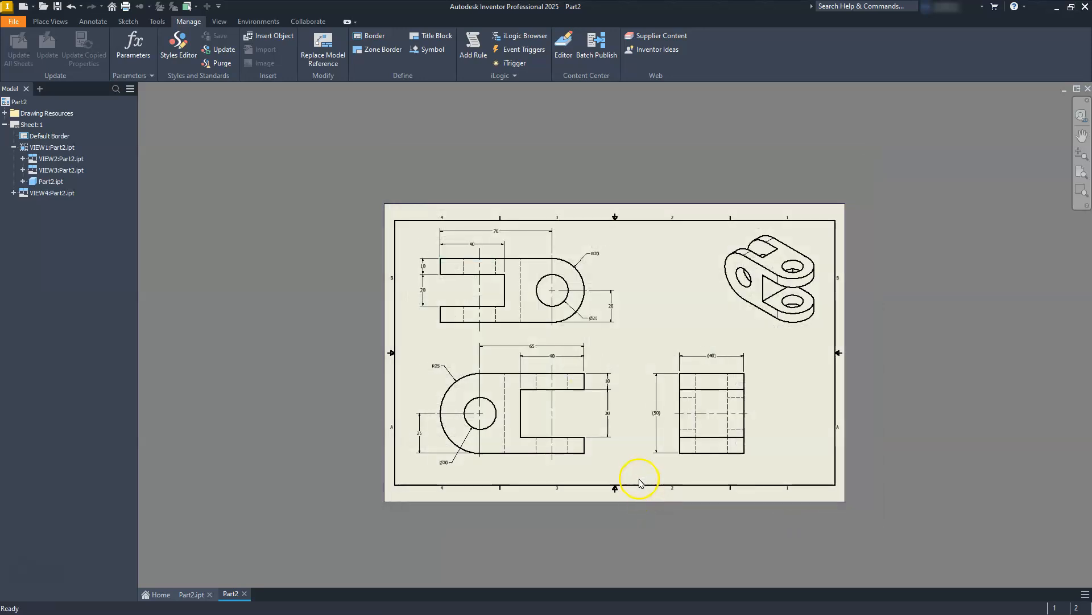
- Examine the dimension text formatting and orientation across all views on the sheet
scroll(517, 397, "up", 3)
middle_click_drag(515, 394, 523, 433)
middle_click_drag(753, 319, 728, 316)
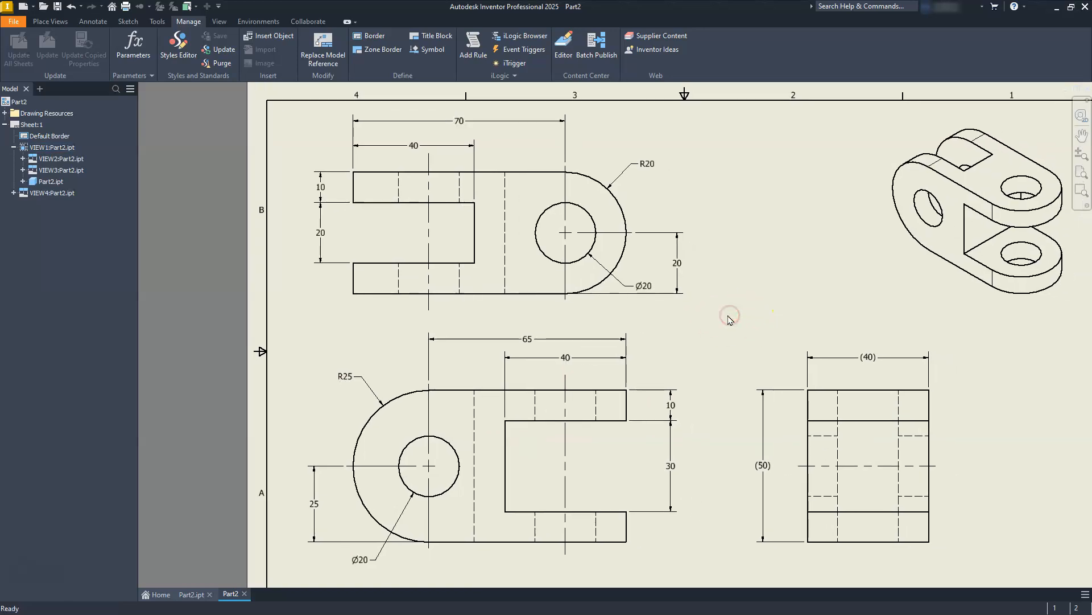
middle_click(727, 316)
middle_click(727, 316)
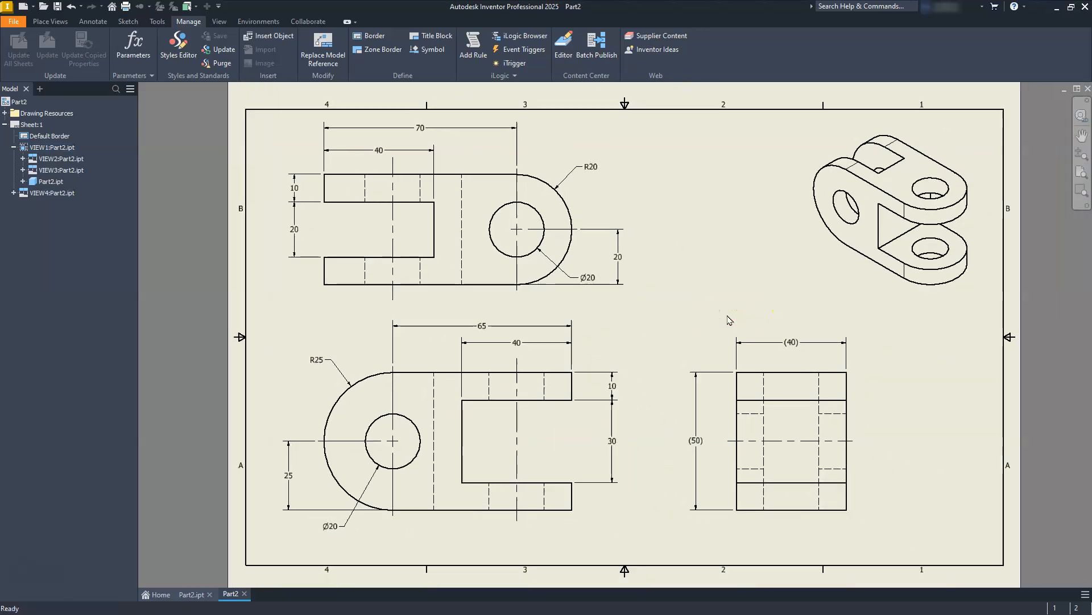
scroll(647, 350, "up", 3)
middle_click(646, 346)
middle_click(645, 346)
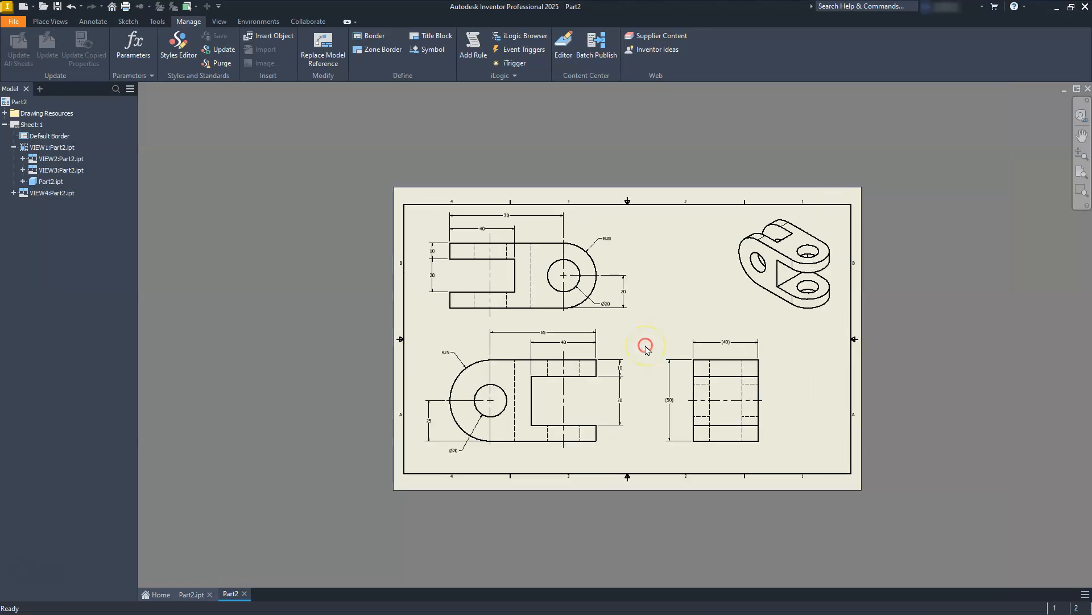